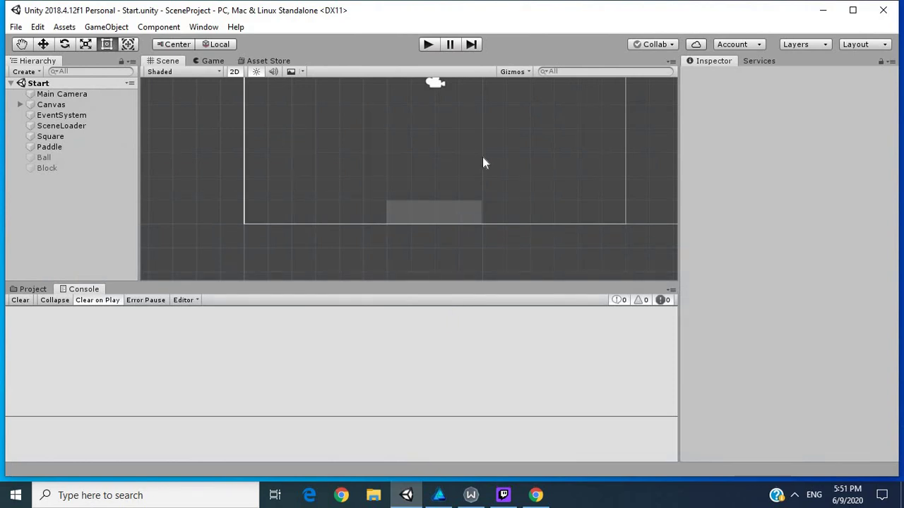
# - Activate the Ball and Block objects in the Start scene
pyautogui.scroll(-4, 483, 163)
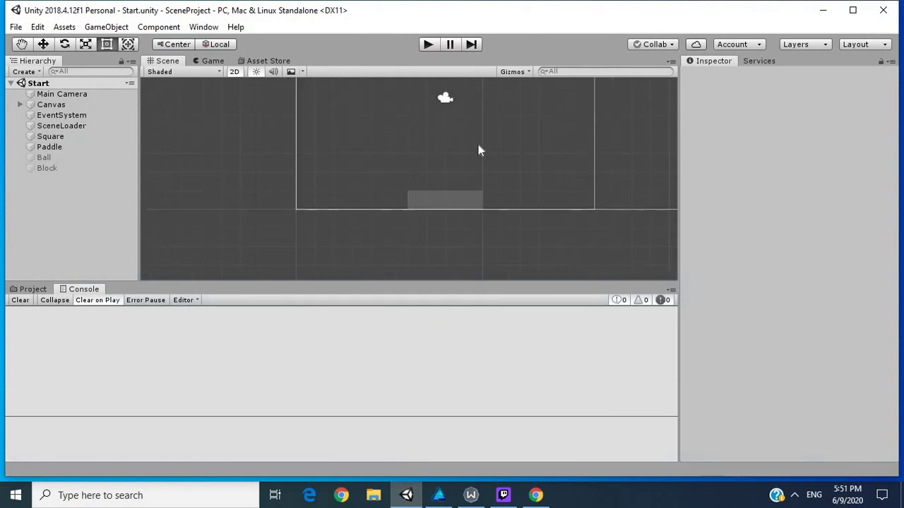
pyautogui.moveTo(470, 174); pyautogui.dragTo(456, 217)
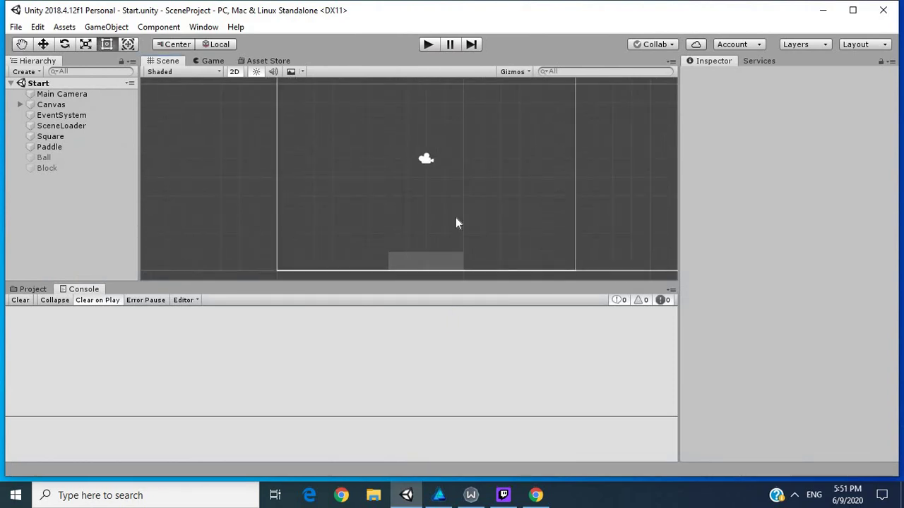
pyautogui.click(68, 145)
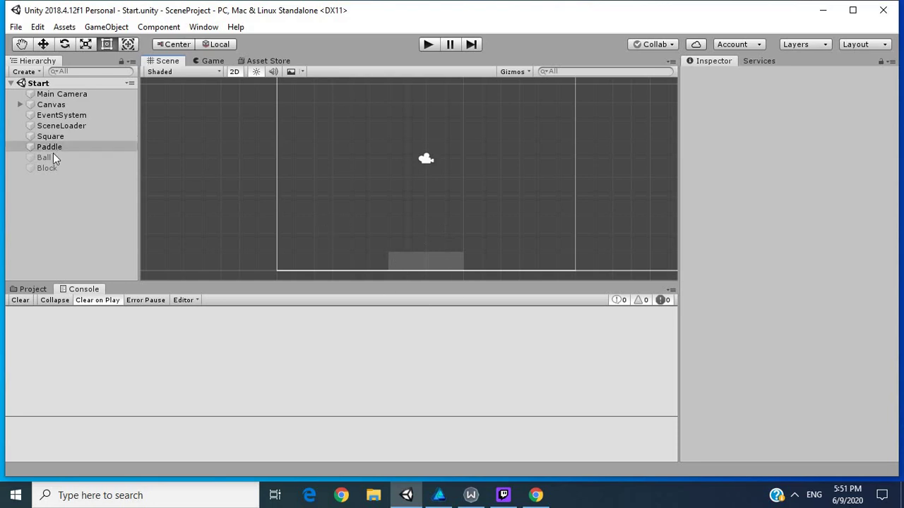
pyautogui.click(53, 155)
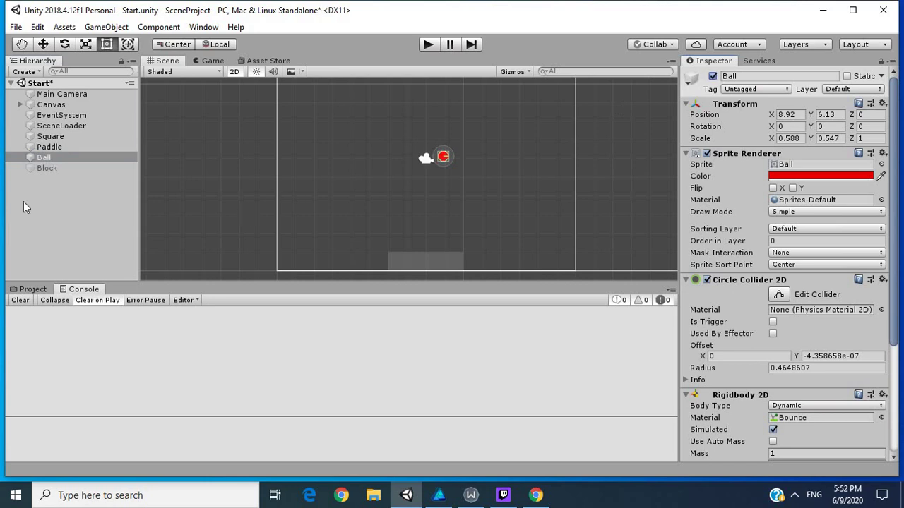
pyautogui.click(55, 165)
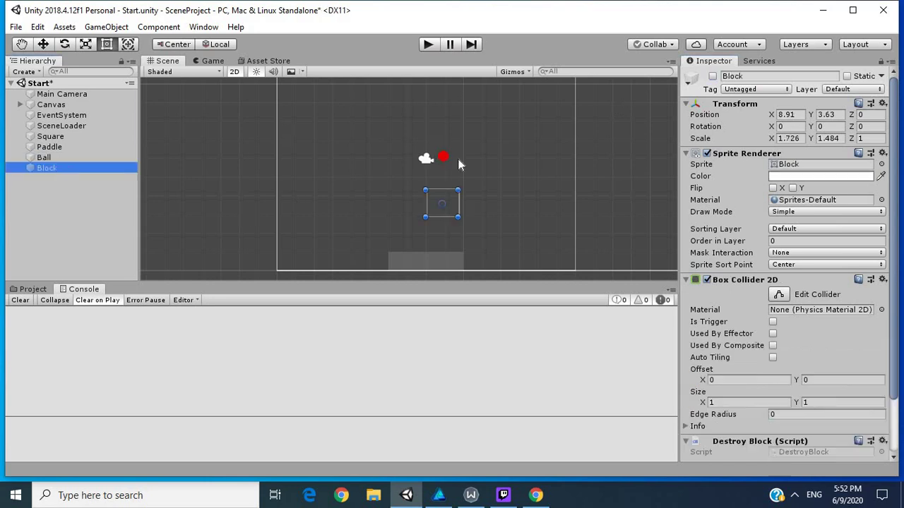
pyautogui.click(713, 76)
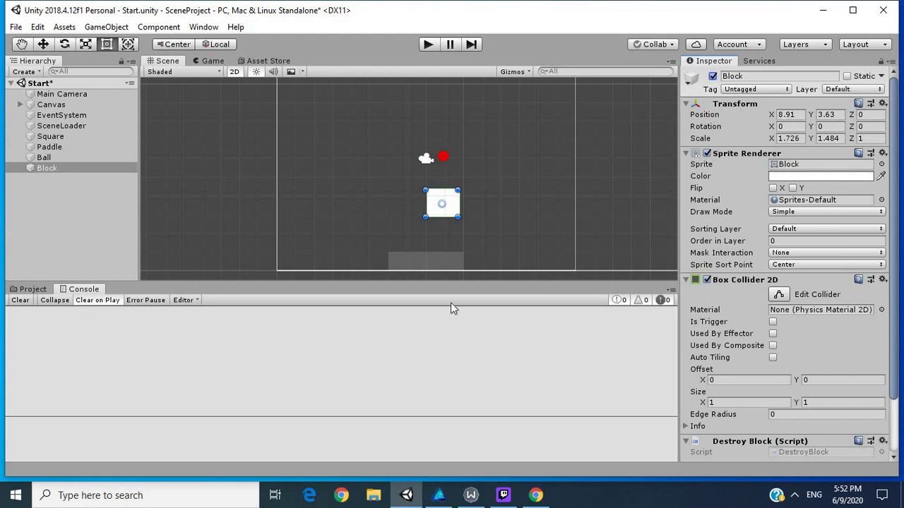
# - Switch to Affinity Designer and create a new document with a page width of 800 mm and a height of 600 mm
pyautogui.click(439, 497)
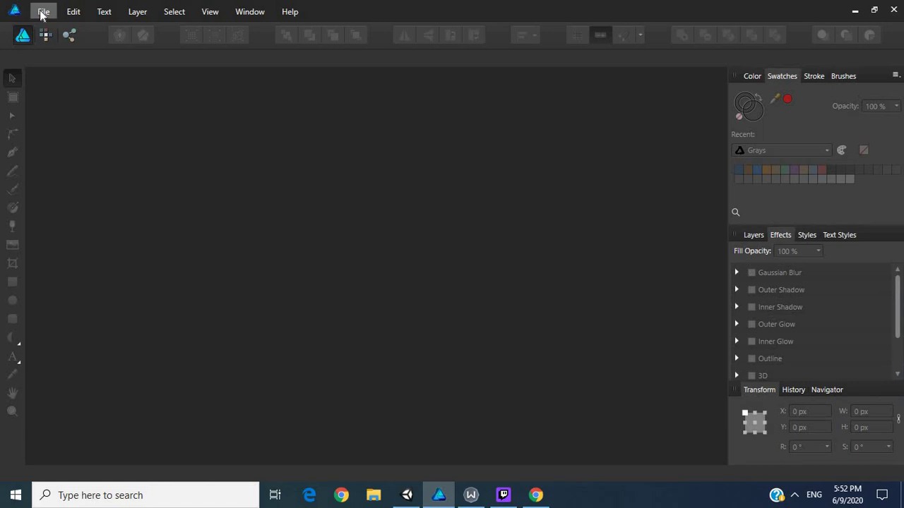
pyautogui.click(44, 16)
pyautogui.click(53, 38)
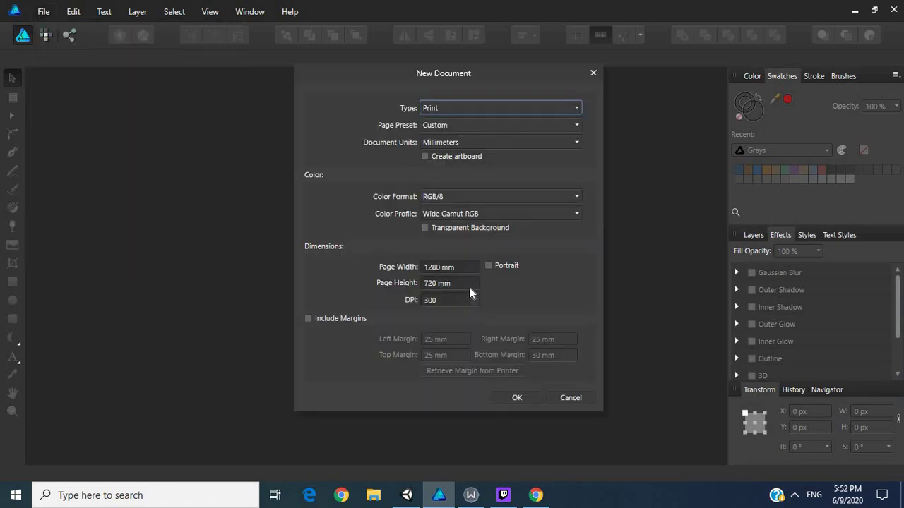
pyautogui.click(460, 267)
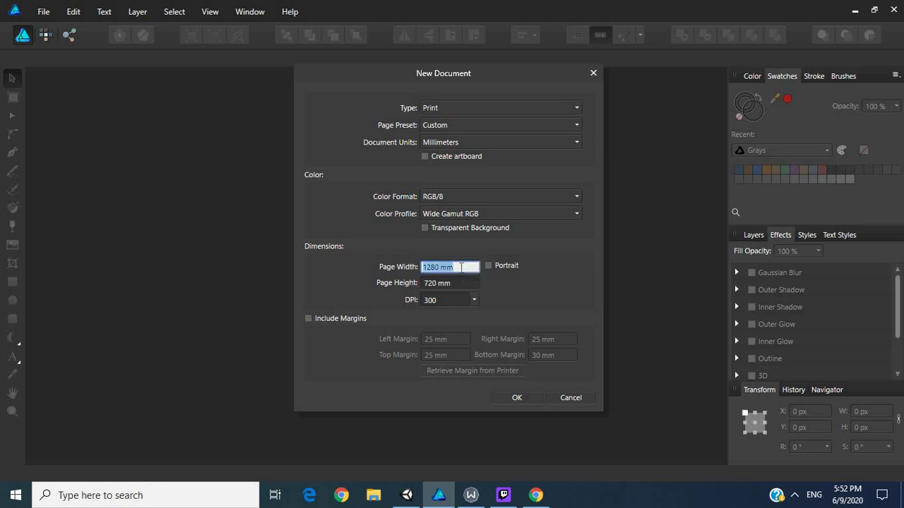
pyautogui.write('800')
pyautogui.press('Return')
pyautogui.click(465, 283)
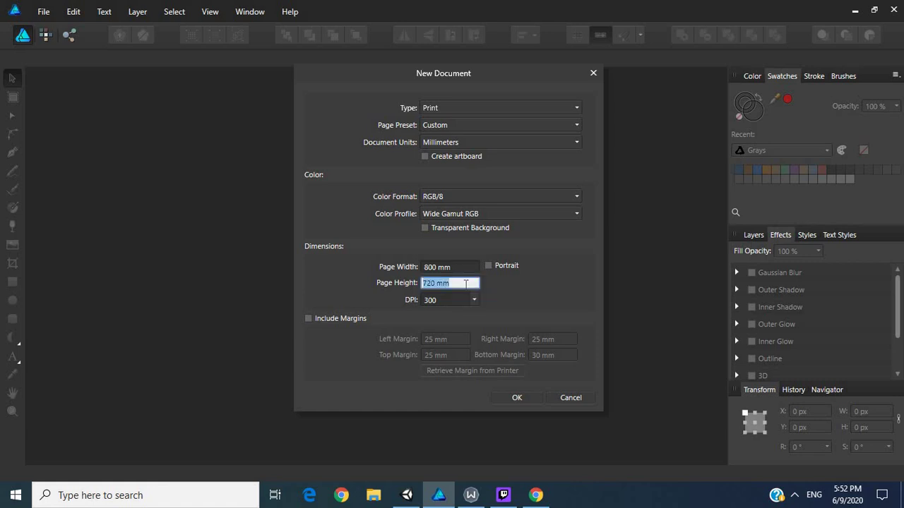
pyautogui.write('600')
pyautogui.press('Return')
pyautogui.click(533, 399)
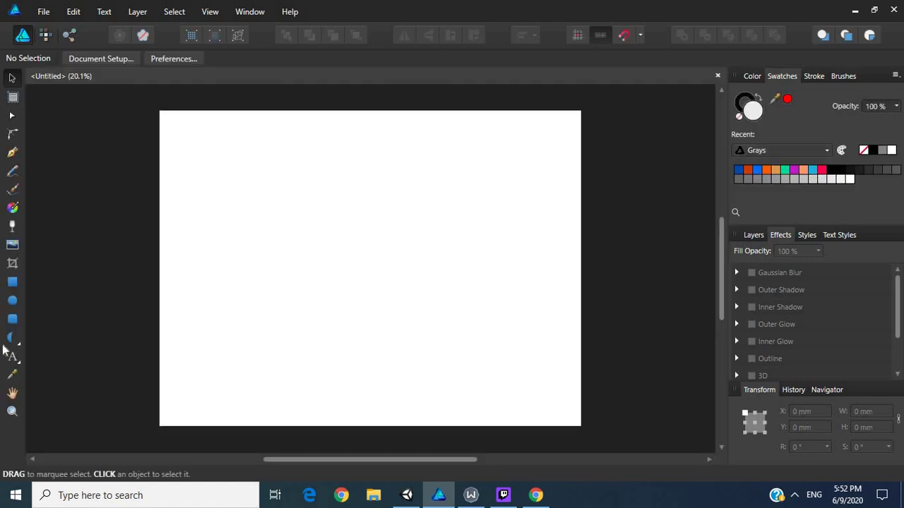
# - Draw a small circle about 18.8 mm in diameter near the lower-left part of the page
pyautogui.click(13, 301)
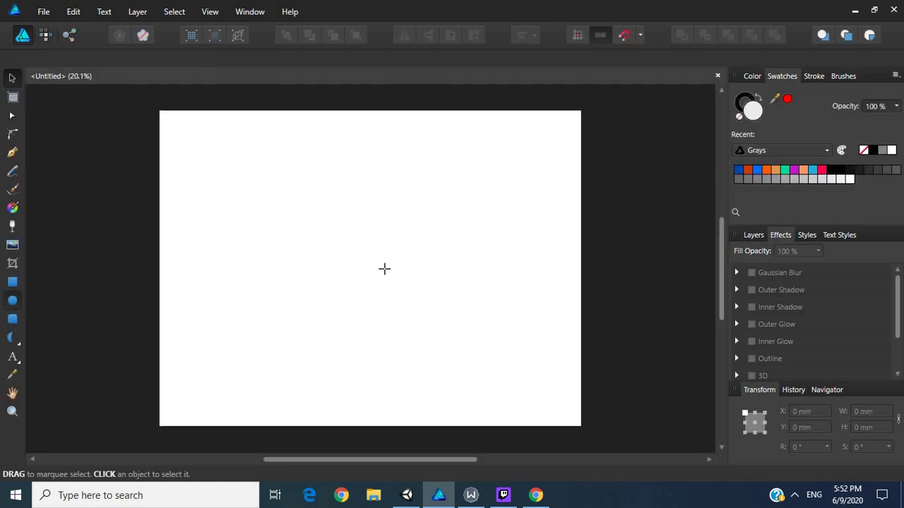
pyautogui.moveTo(206, 342); pyautogui.dragTo(211, 346)
pyautogui.click(12, 412)
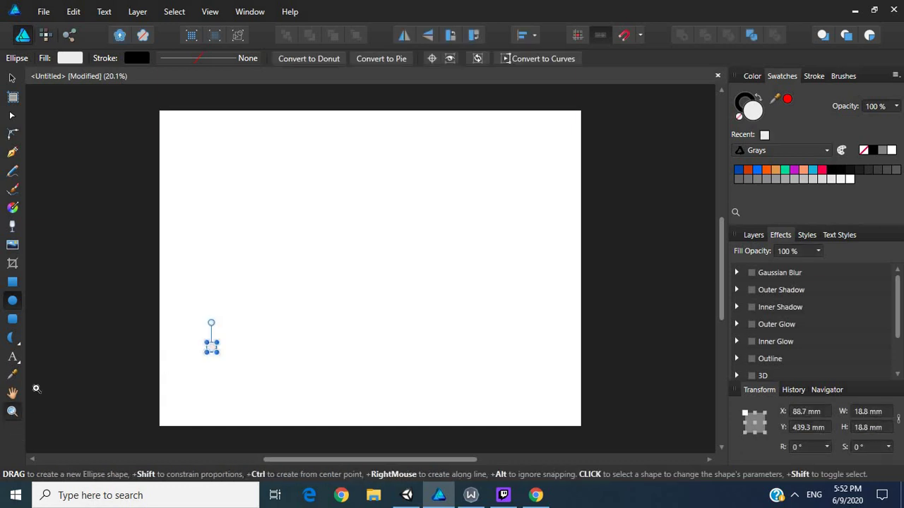
pyautogui.click(216, 351)
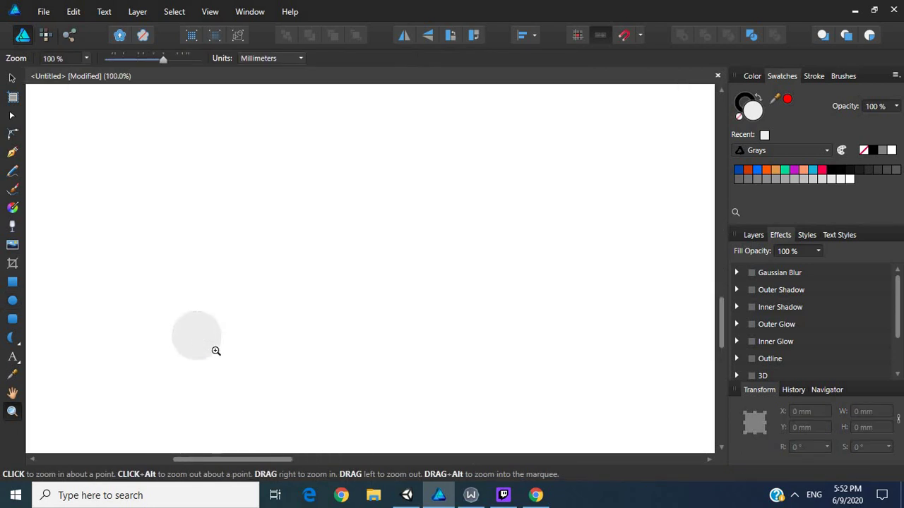
# - Give the circle an elliptical gradient fill with a near-black centre stop
pyautogui.click(12, 78)
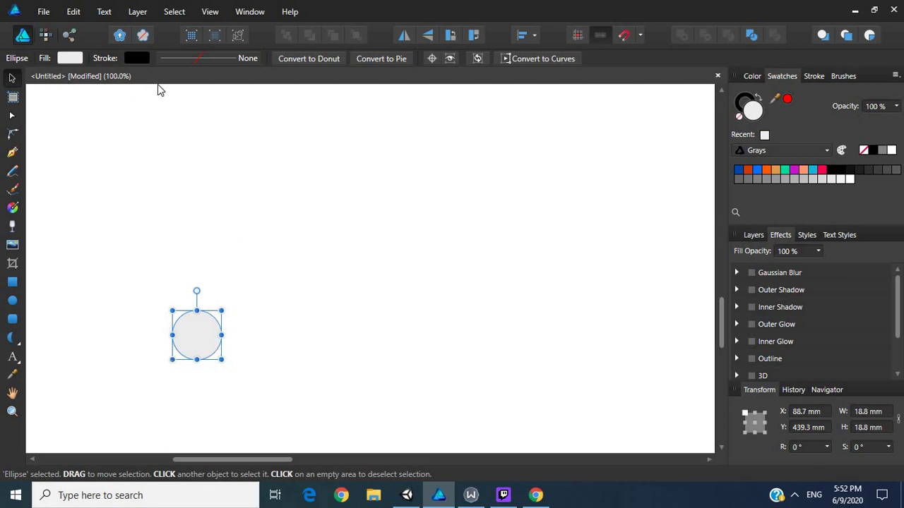
pyautogui.click(76, 58)
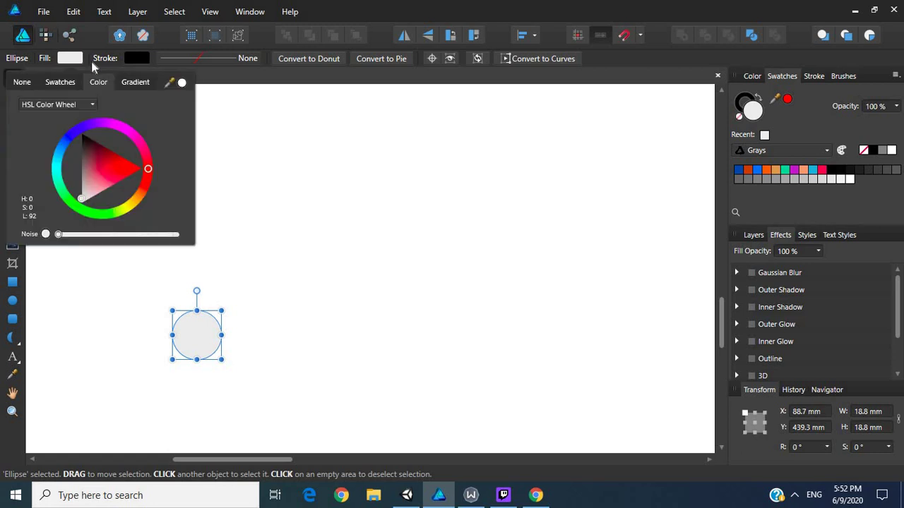
pyautogui.click(132, 84)
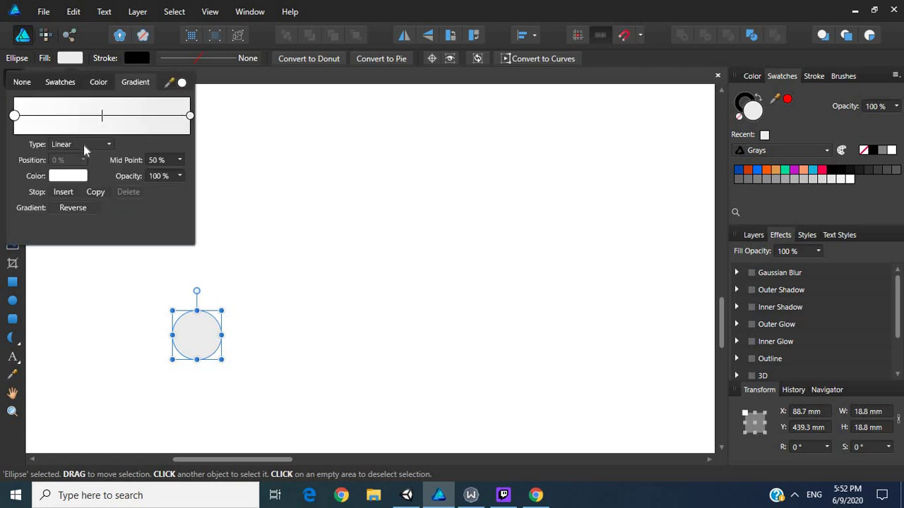
pyautogui.click(84, 145)
pyautogui.click(65, 175)
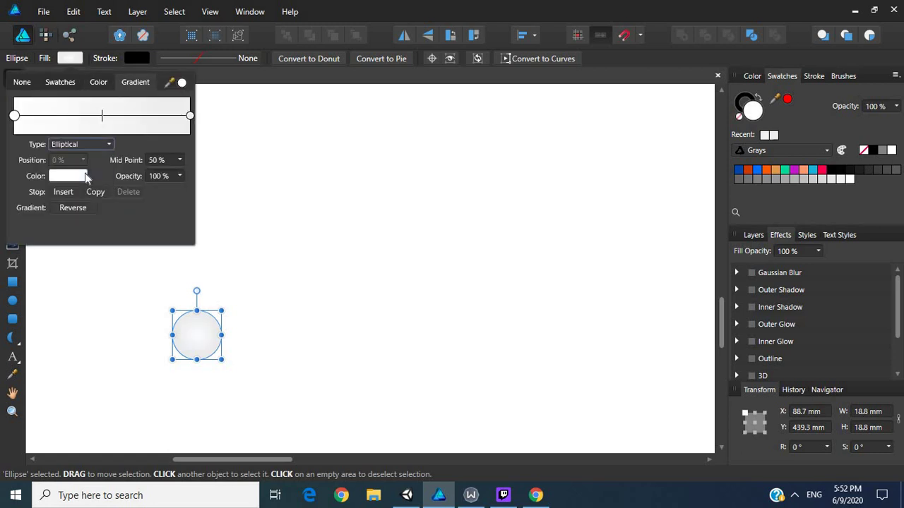
pyautogui.click(76, 177)
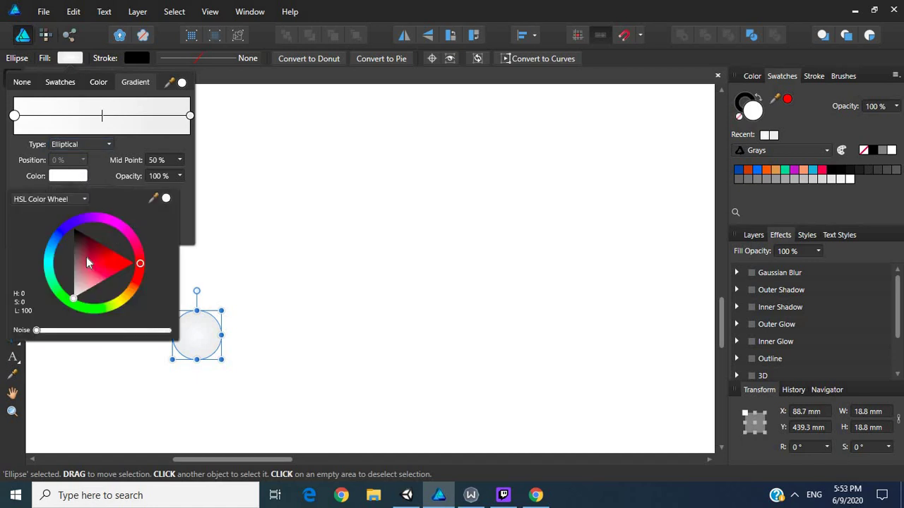
pyautogui.moveTo(80, 259); pyautogui.dragTo(74, 237)
pyautogui.click(276, 341)
pyautogui.click(276, 340)
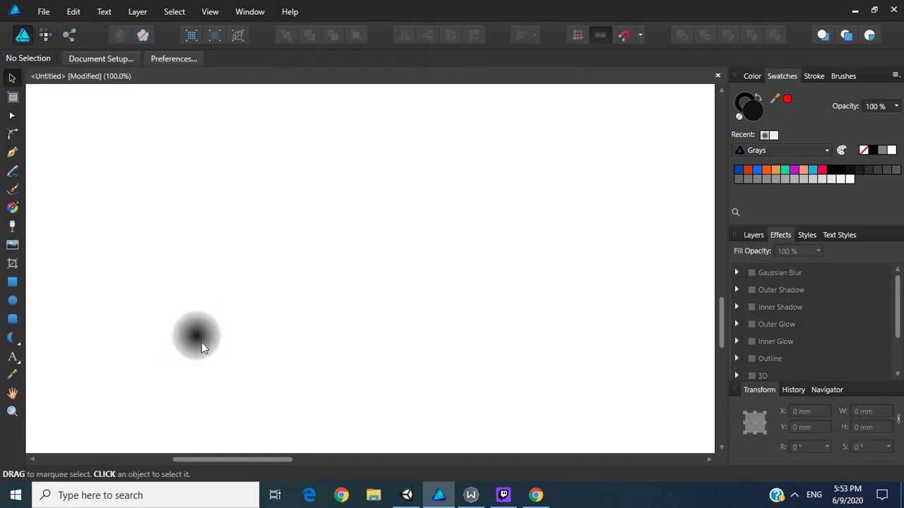
# - Try shifting the centre of the circle's gradient with the Fill tool, and return it to the circle's middle
pyautogui.click(201, 346)
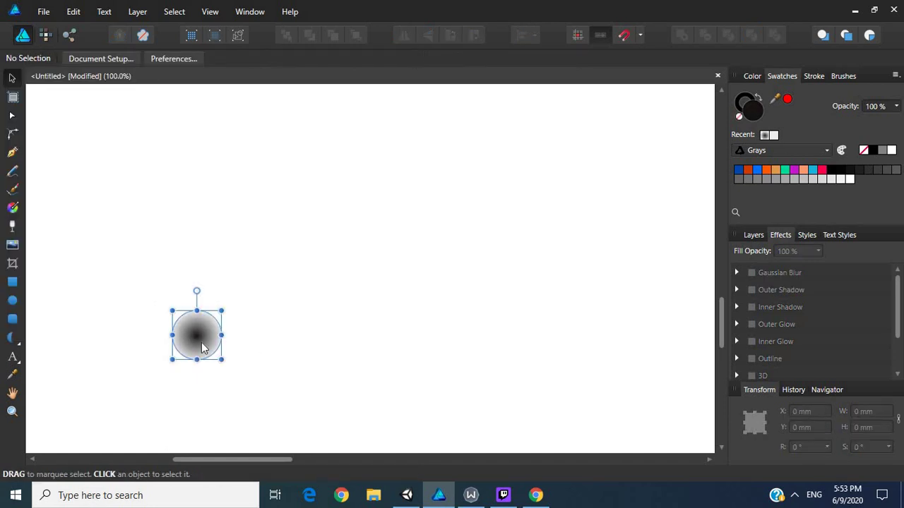
pyautogui.click(13, 209)
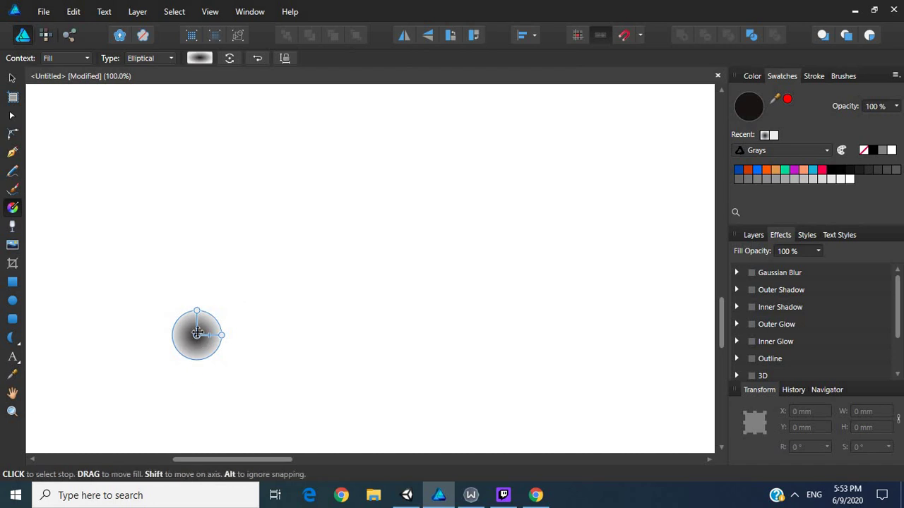
pyautogui.moveTo(196, 335); pyautogui.dragTo(198, 332)
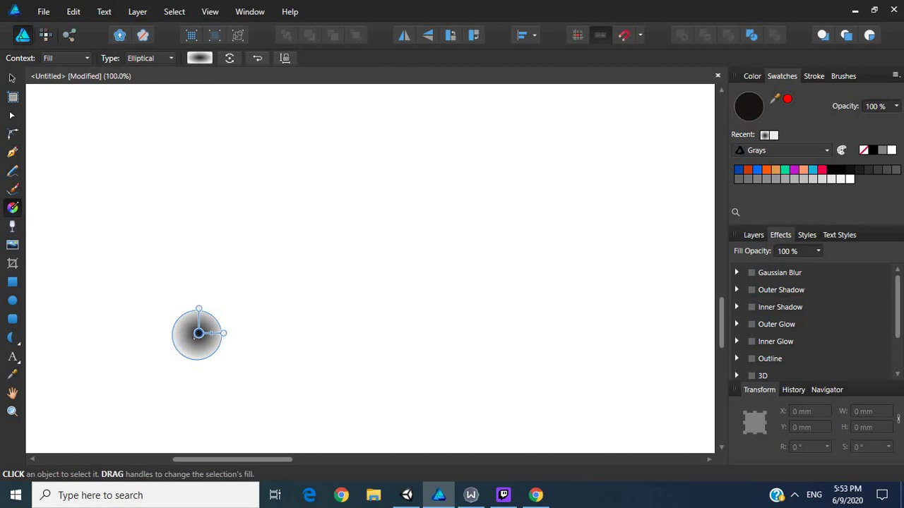
pyautogui.moveTo(198, 334); pyautogui.dragTo(196, 334)
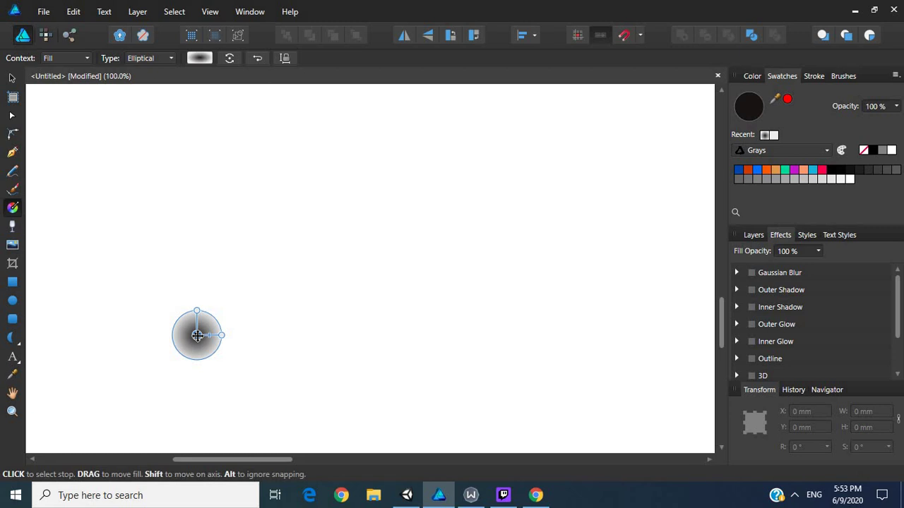
# - Try pink and white for the centre stop of the circle's gradient, and settle on pure black
pyautogui.click(199, 58)
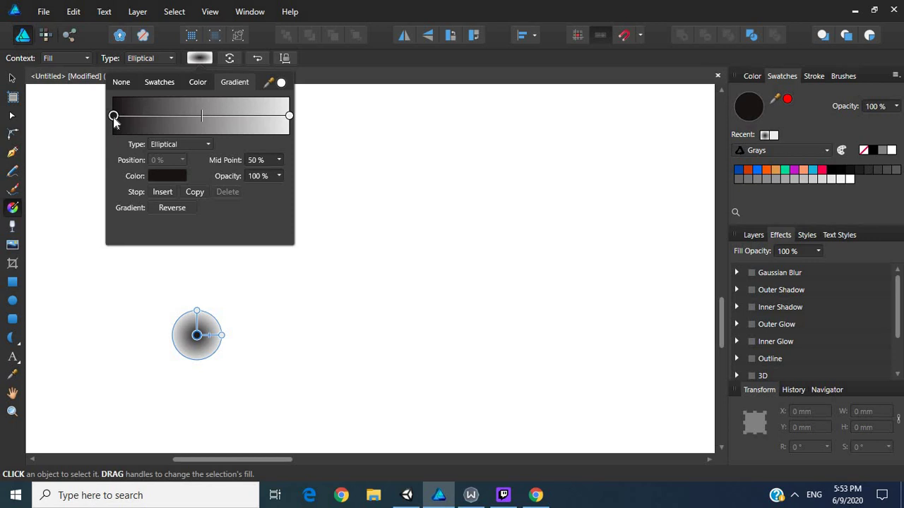
pyautogui.click(185, 178)
pyautogui.click(160, 273)
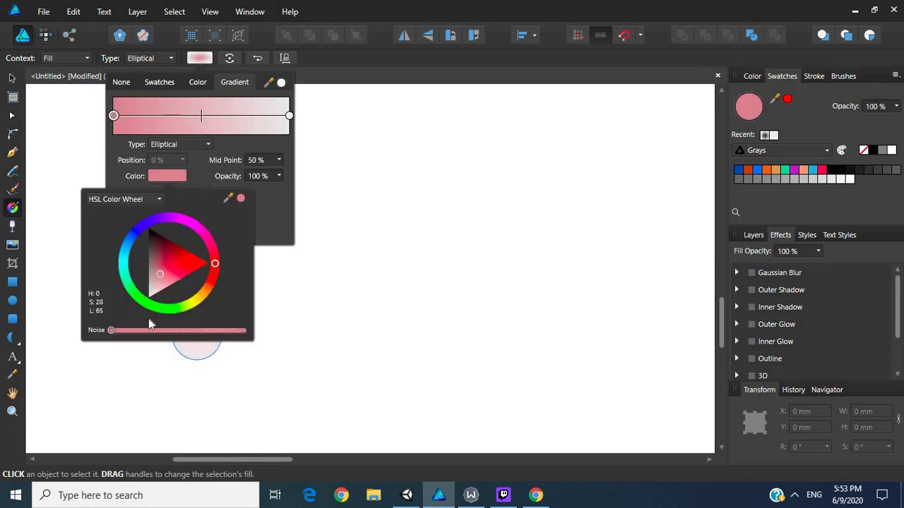
pyautogui.click(152, 295)
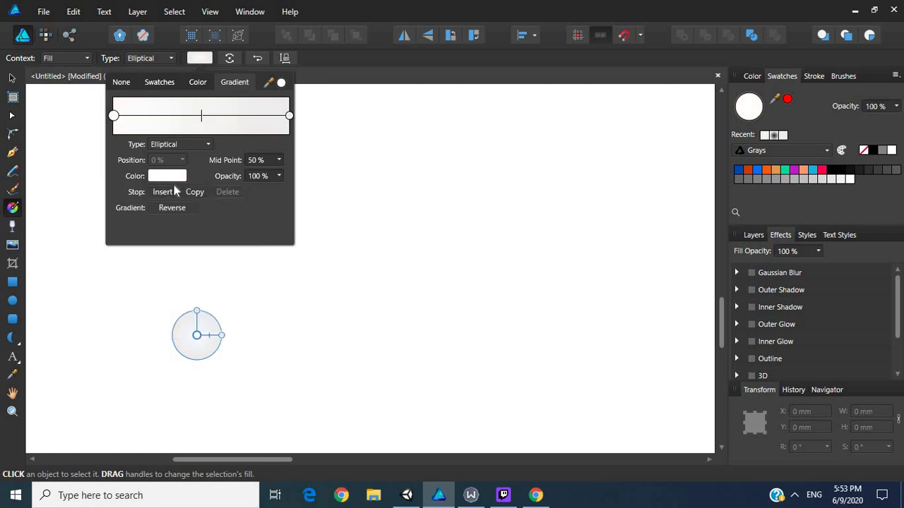
pyautogui.click(176, 179)
pyautogui.click(146, 227)
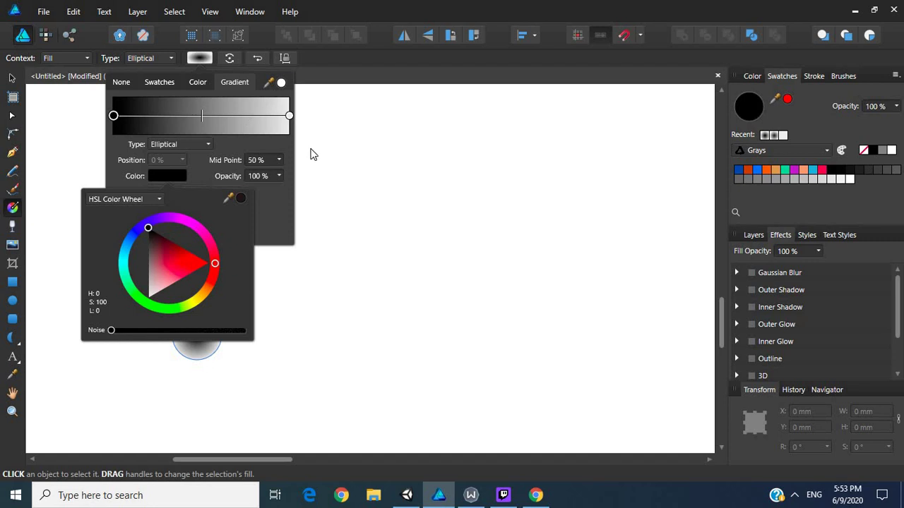
pyautogui.click(302, 297)
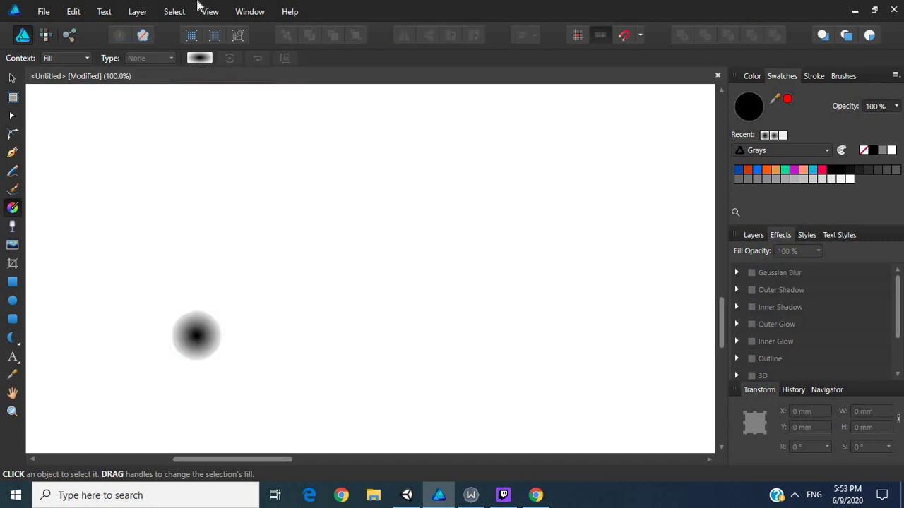
# - Reverse the elliptical fill gradient with no object selected and change its first stop from light grey to black
pyautogui.click(204, 61)
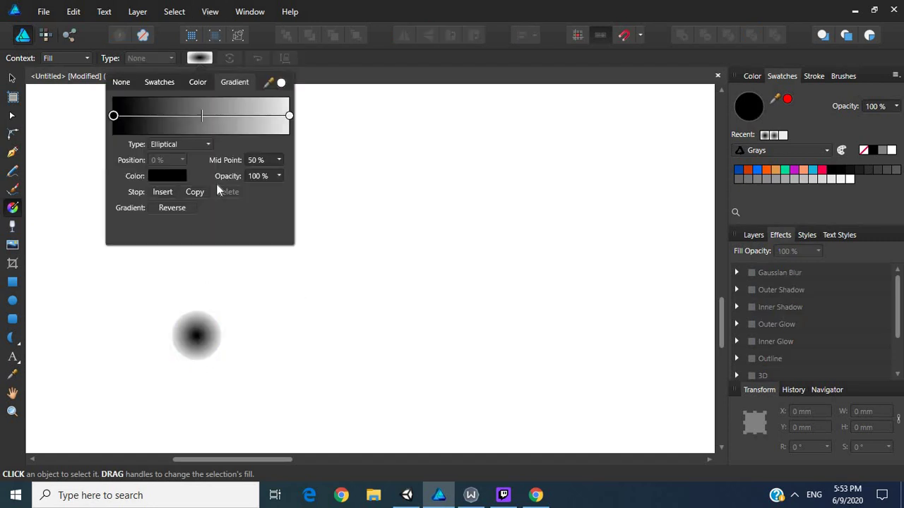
pyautogui.click(181, 212)
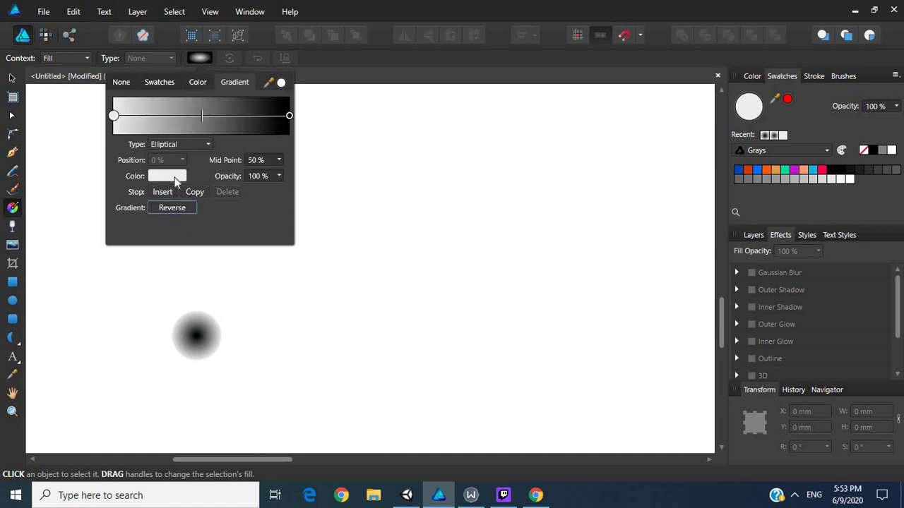
pyautogui.click(289, 116)
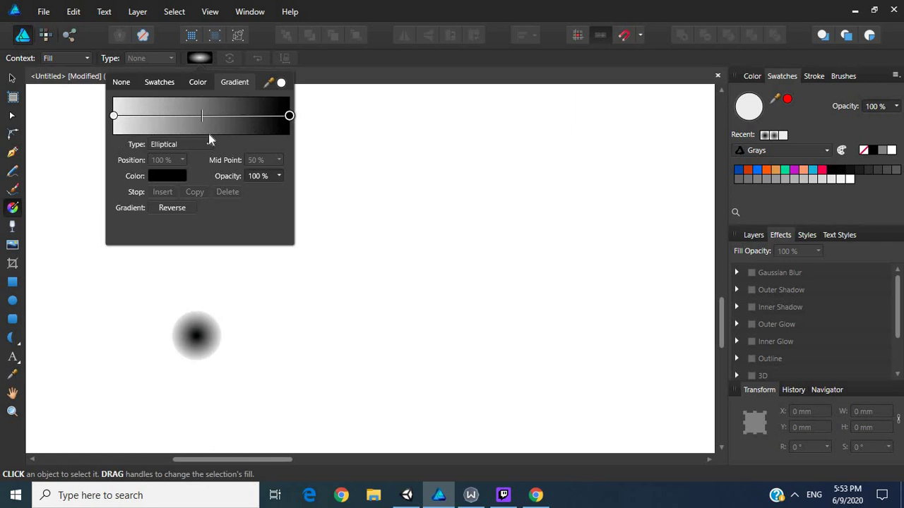
pyautogui.click(116, 117)
pyautogui.click(181, 179)
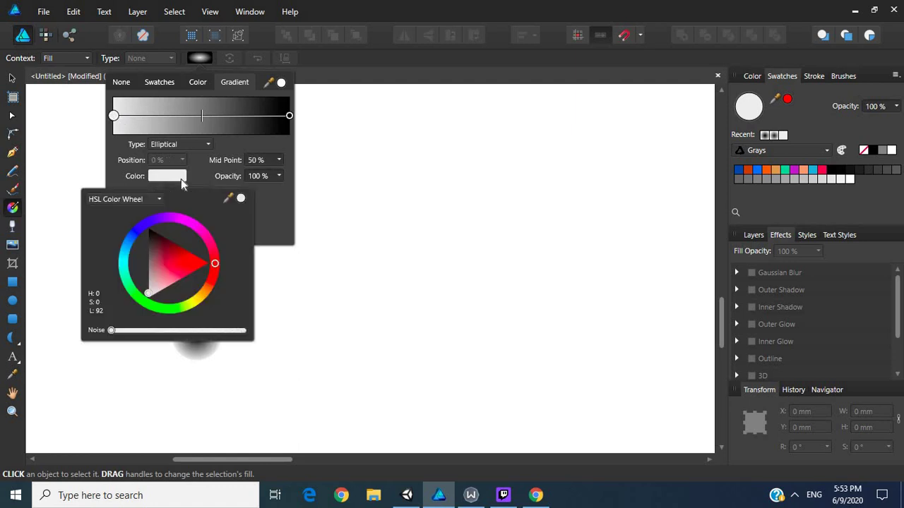
pyautogui.moveTo(162, 239); pyautogui.dragTo(146, 212)
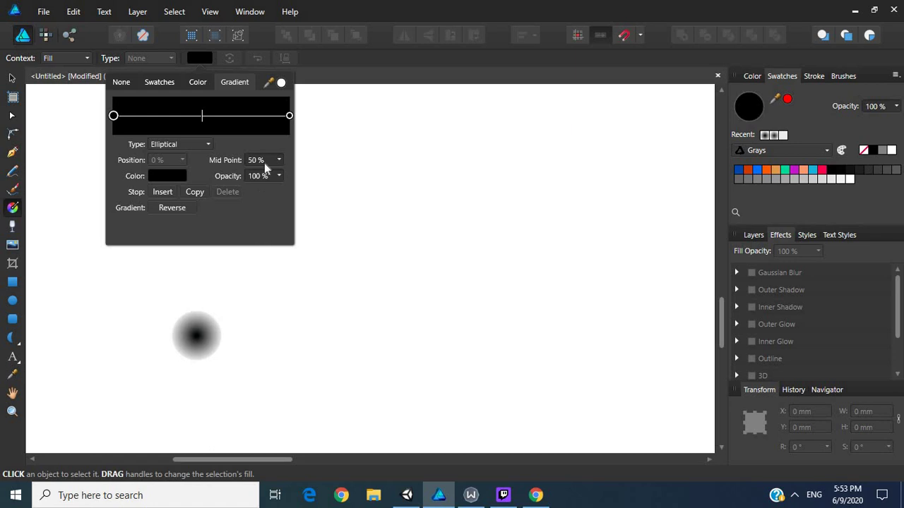
pyautogui.click(208, 343)
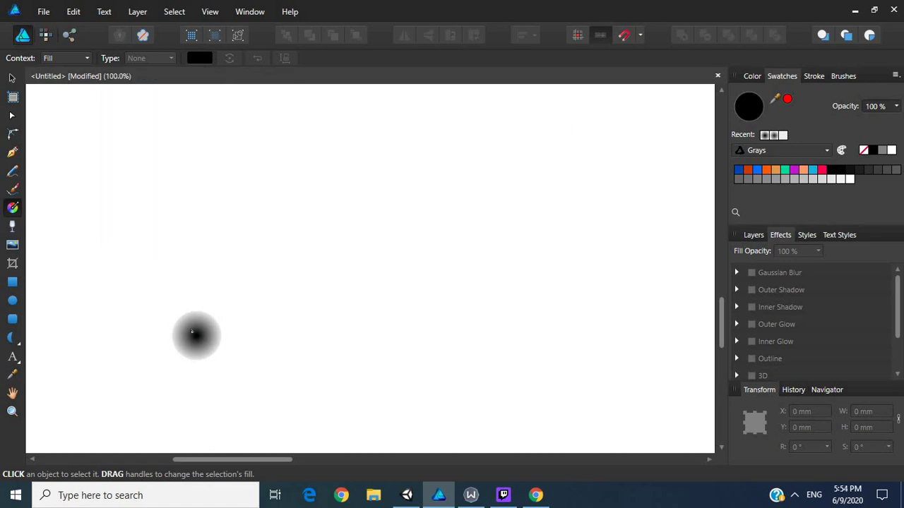
# - Select the circle with the Fill tool and change the outer stop of its elliptical gradient to black
pyautogui.click(192, 329)
pyautogui.click(199, 310)
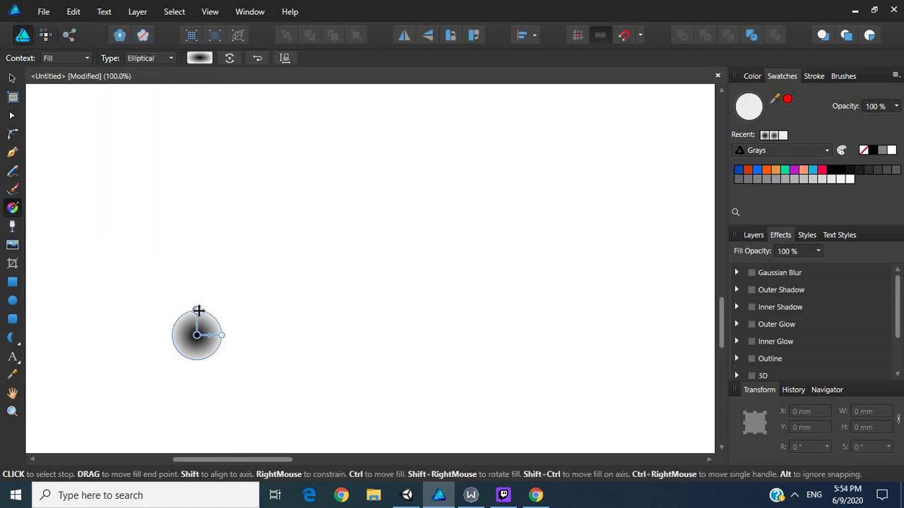
pyautogui.click(831, 170)
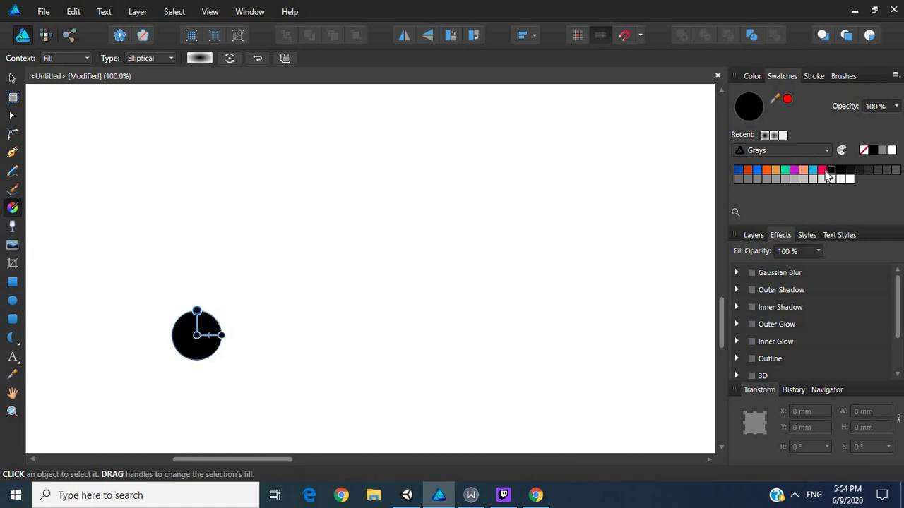
pyautogui.click(202, 60)
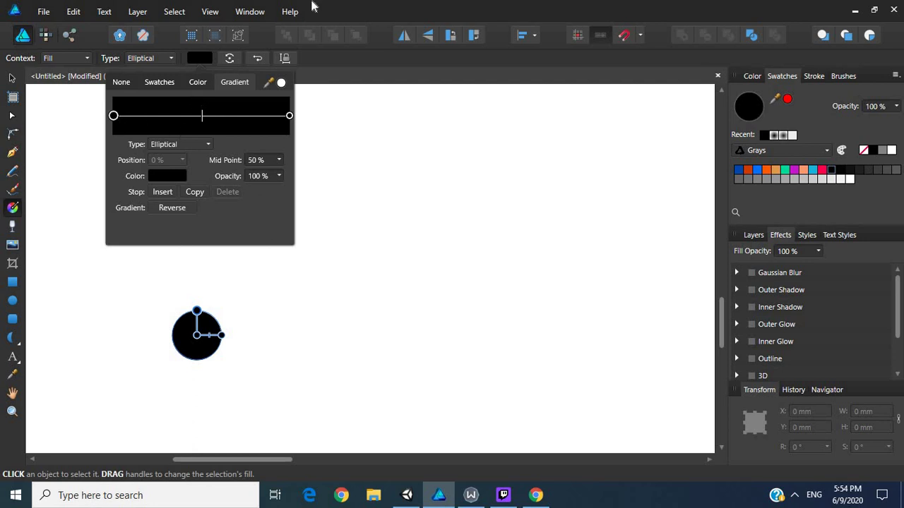
pyautogui.click(313, 108)
# - Change the centre stop of the circle's elliptical gradient to near-white and deselect the circle
pyautogui.click(222, 328)
pyautogui.click(192, 345)
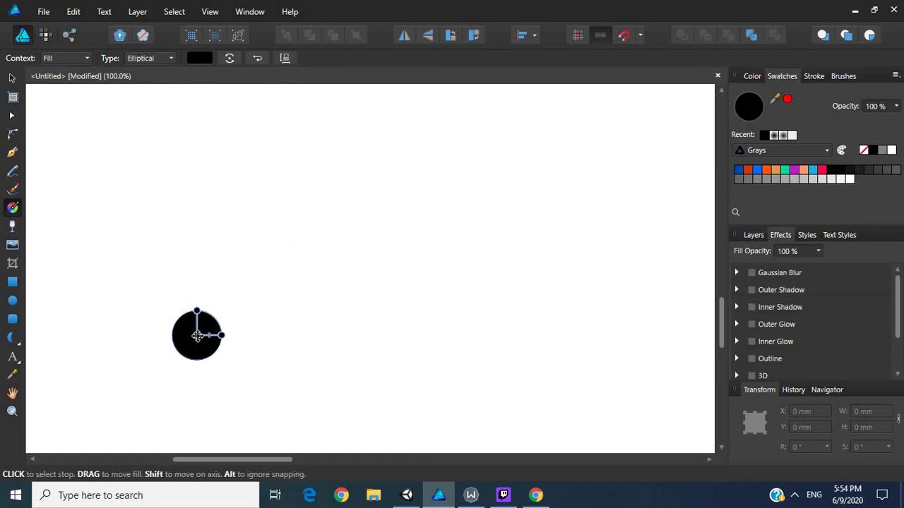
pyautogui.click(200, 58)
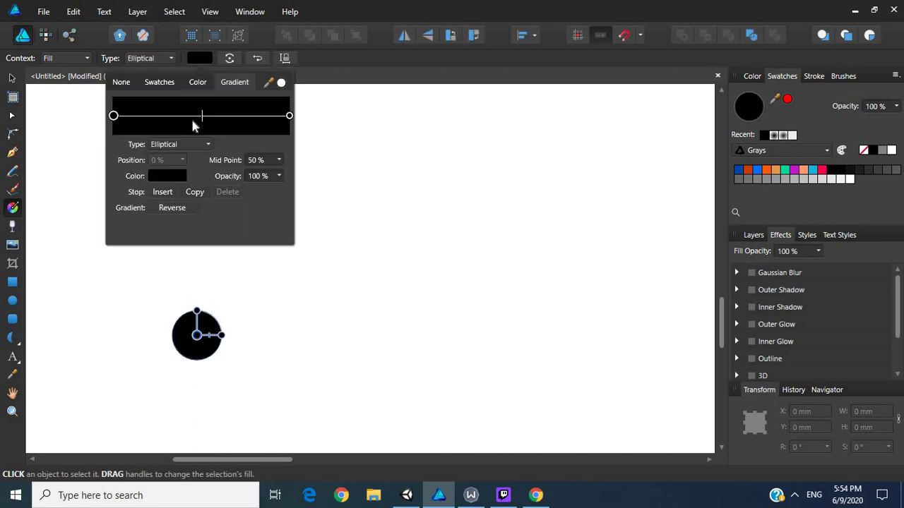
pyautogui.click(169, 175)
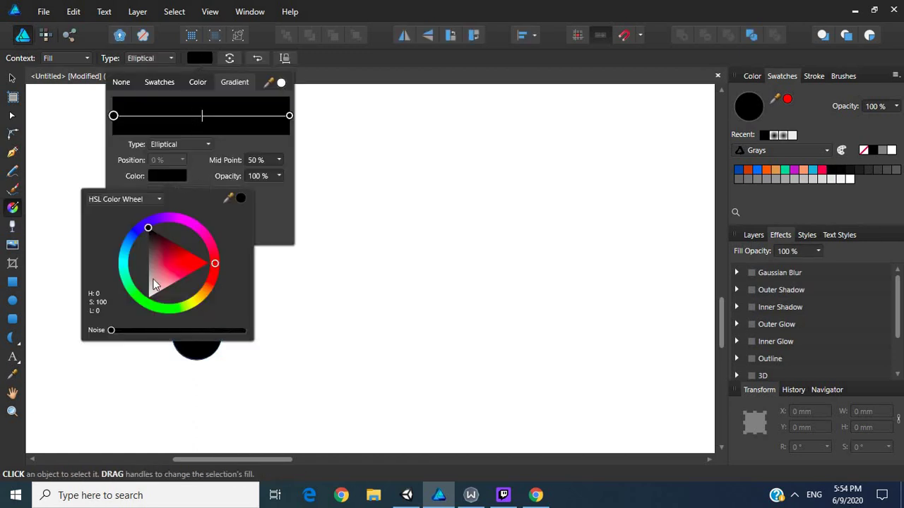
pyautogui.moveTo(155, 285); pyautogui.dragTo(177, 313)
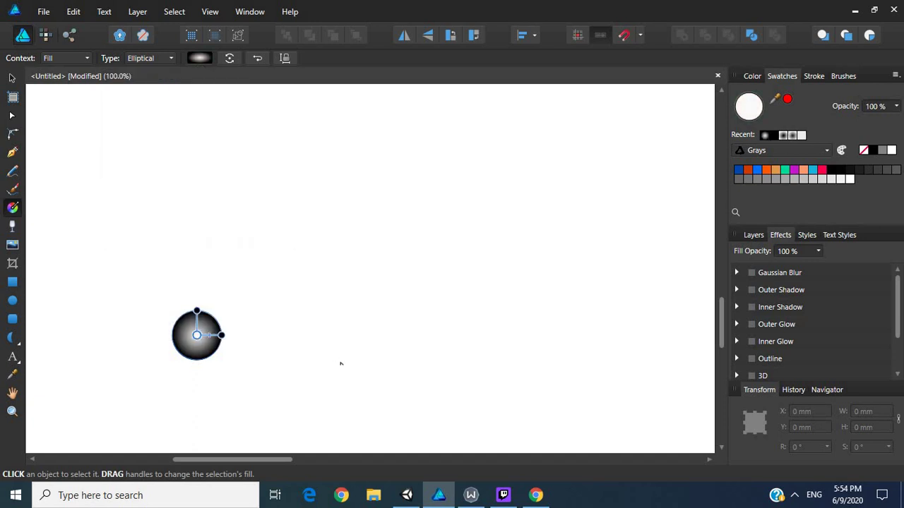
pyautogui.click(340, 363)
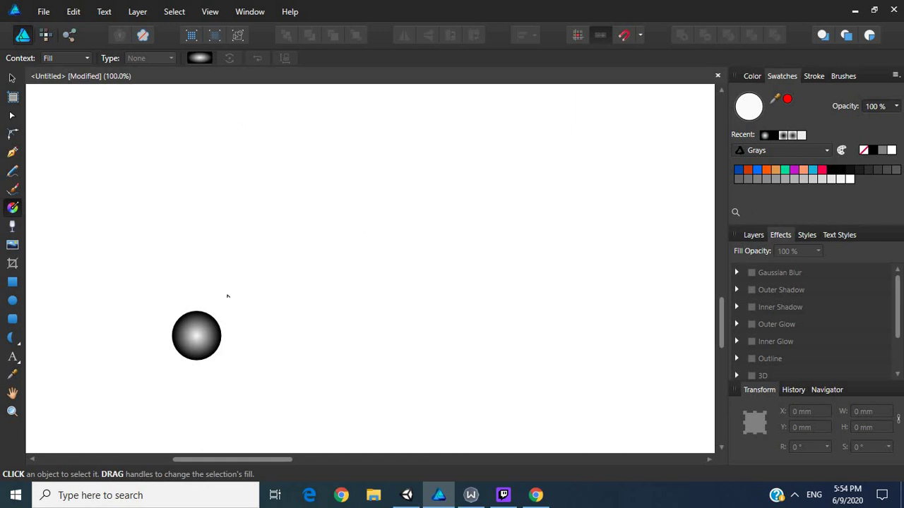
# - Lighten the outer stop of the circle's elliptical gradient to dark grey in the Color Chooser
pyautogui.click(204, 339)
pyautogui.click(196, 311)
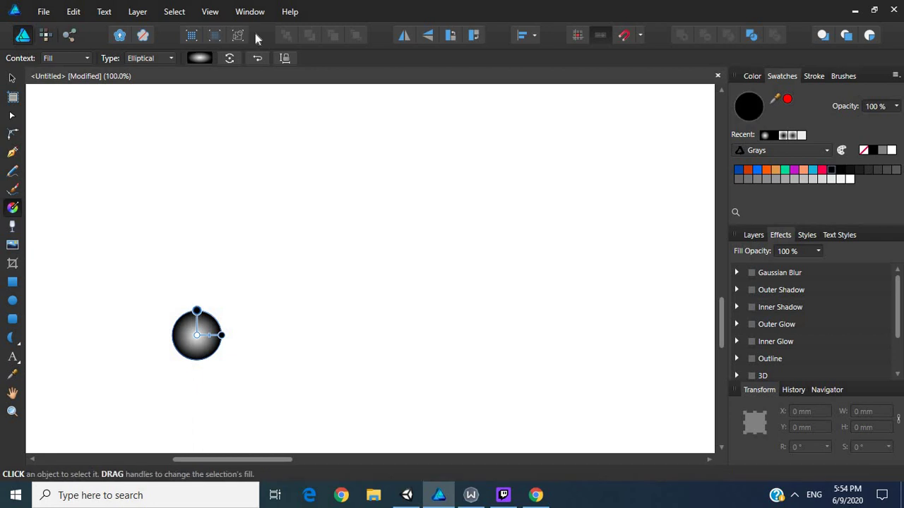
pyautogui.moveTo(702, 129); pyautogui.dragTo(702, 108)
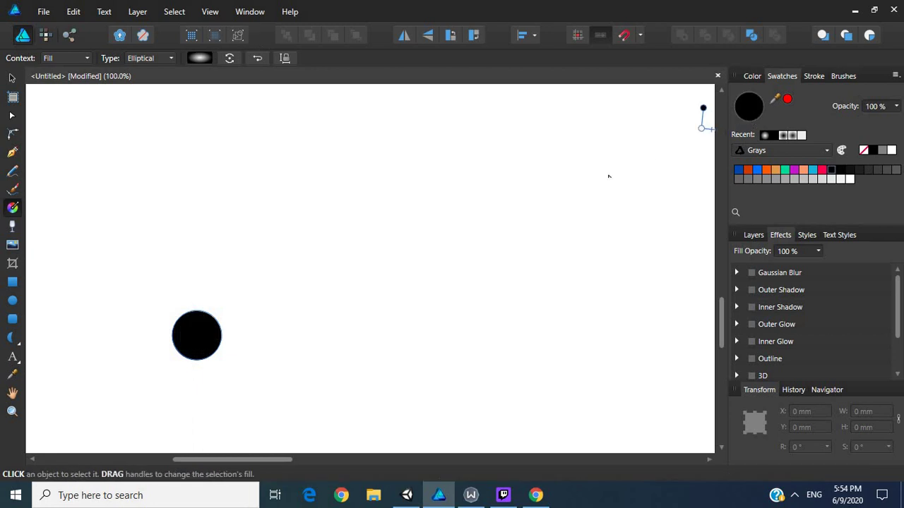
pyautogui.hotkey('ctrl', 'z')
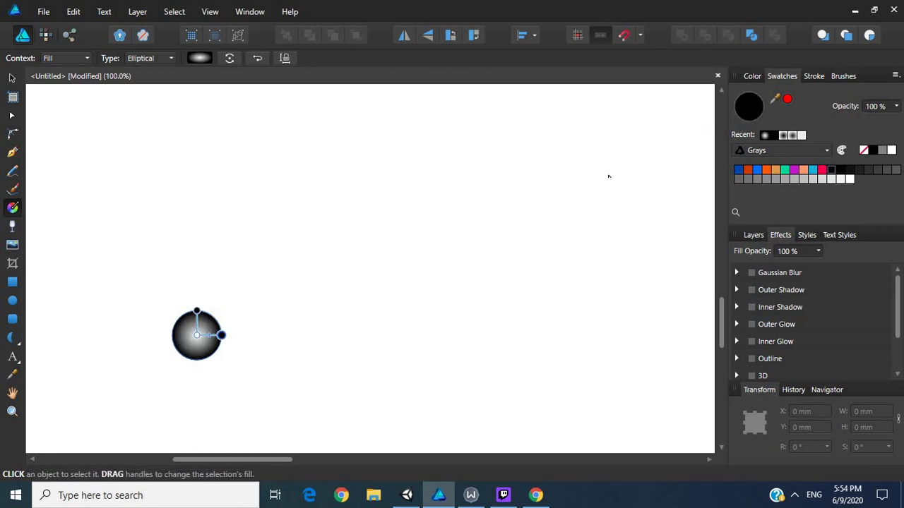
pyautogui.doubleClick(751, 114)
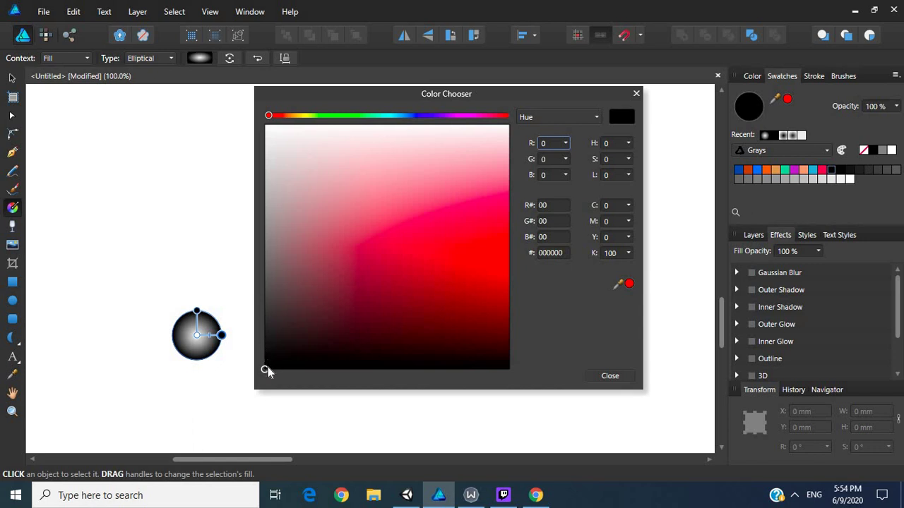
pyautogui.moveTo(267, 372); pyautogui.dragTo(261, 312)
pyautogui.click(206, 275)
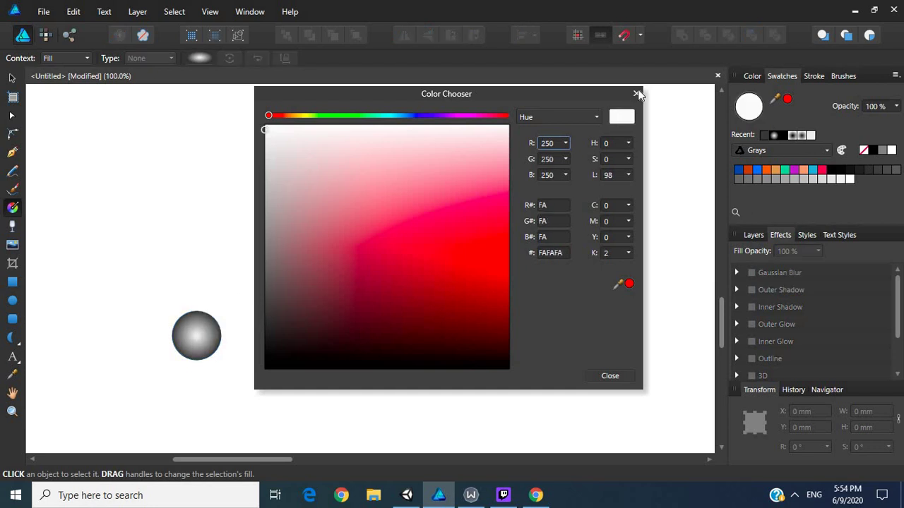
pyautogui.click(636, 93)
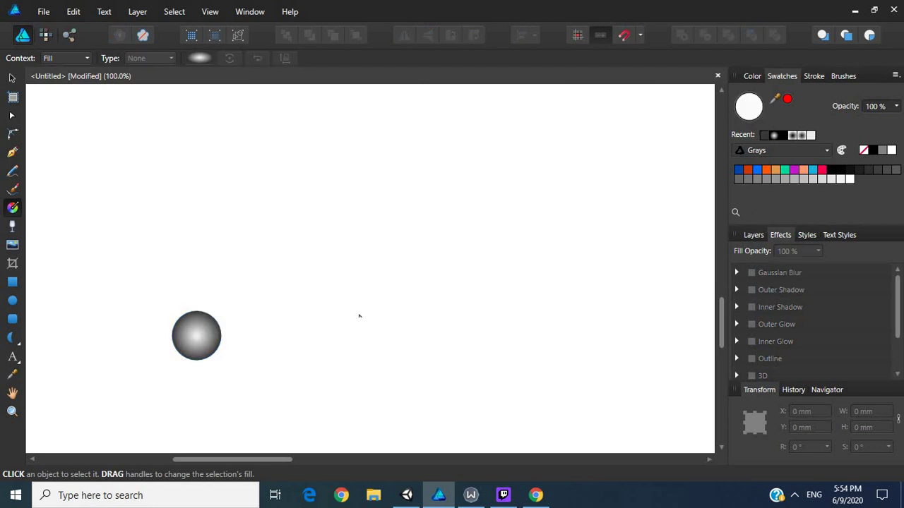
# - Draw a horizontal rectangle about 61.4 × 14.1 mm to the right of the circle
pyautogui.click(12, 319)
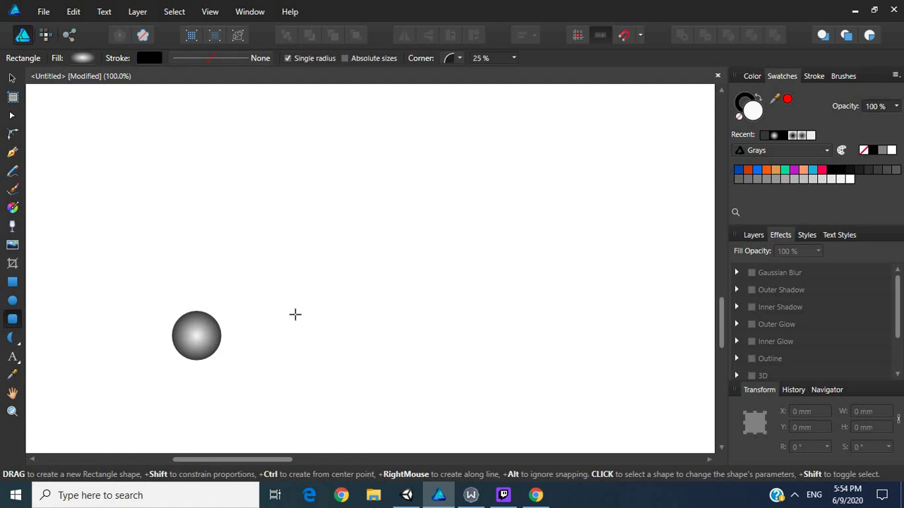
pyautogui.click(12, 281)
pyautogui.moveTo(271, 317); pyautogui.dragTo(433, 356)
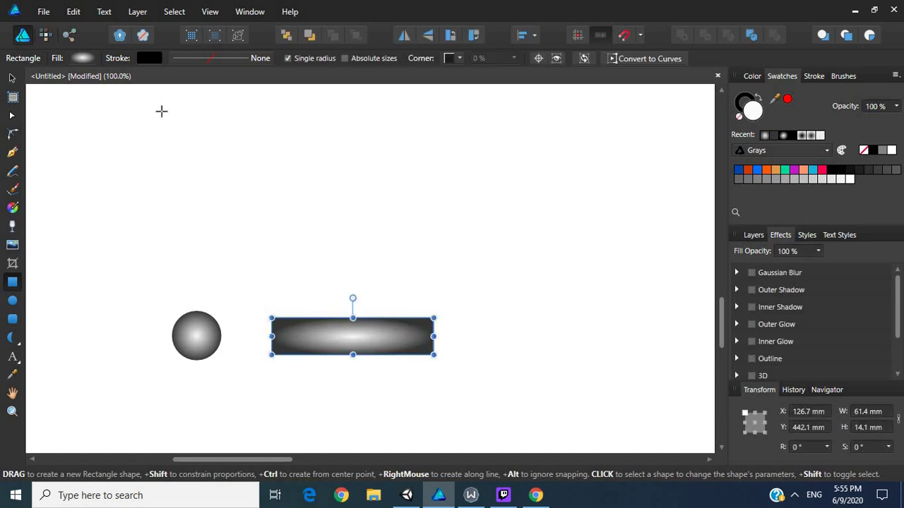
# - Try radial and conical gradient types for the rectangle's fill, and settle on Linear
pyautogui.click(90, 60)
pyautogui.click(100, 144)
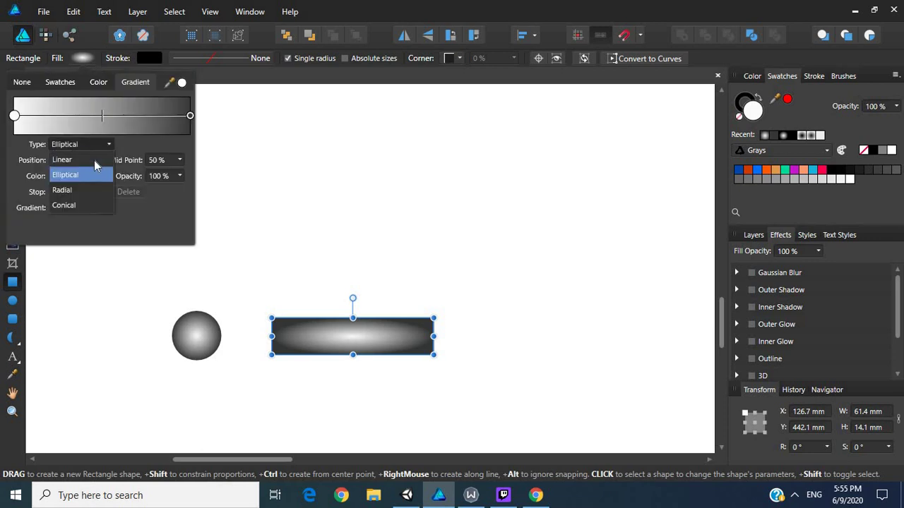
pyautogui.click(63, 190)
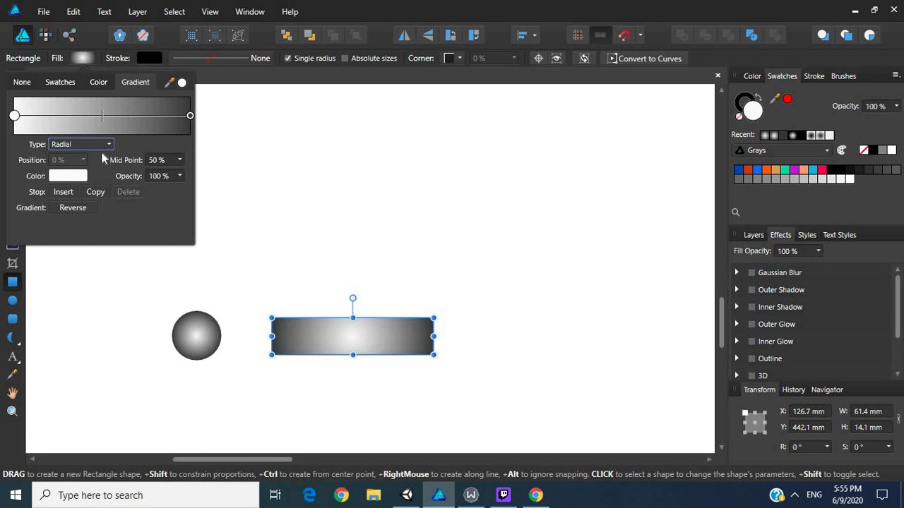
pyautogui.click(107, 147)
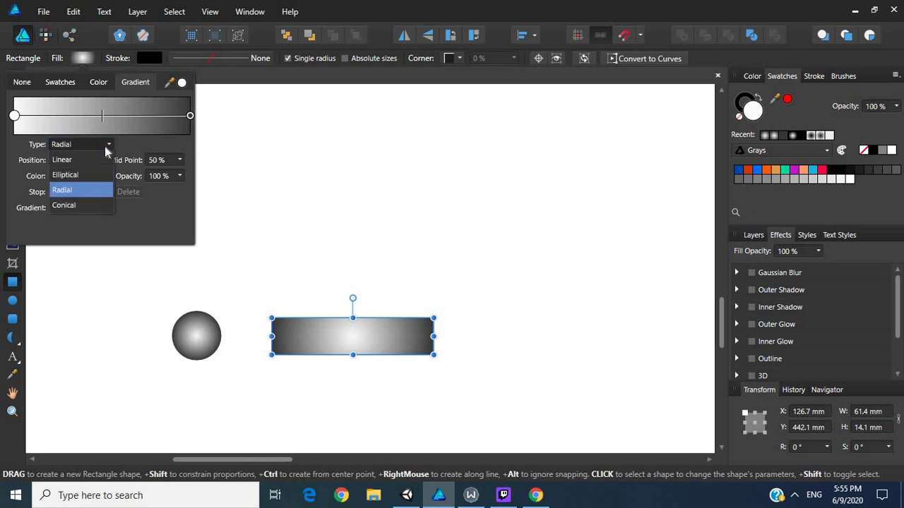
pyautogui.click(83, 207)
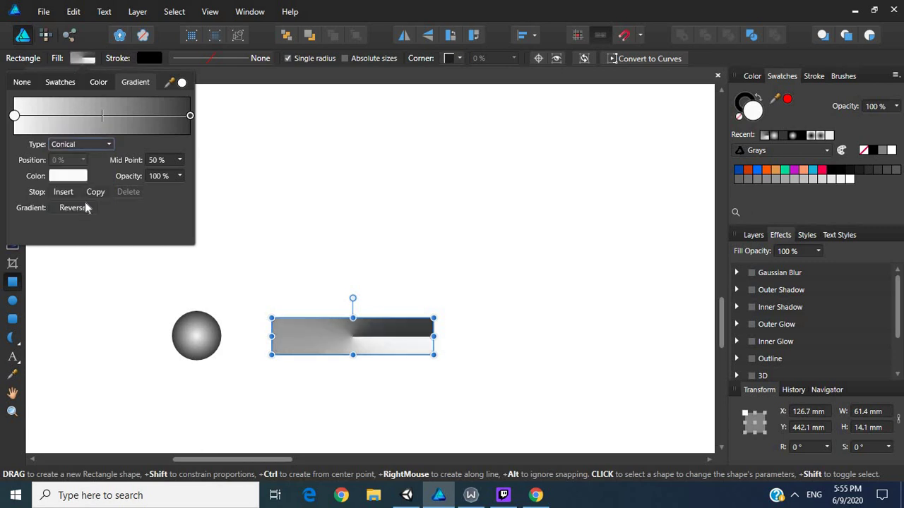
pyautogui.click(105, 146)
pyautogui.click(100, 159)
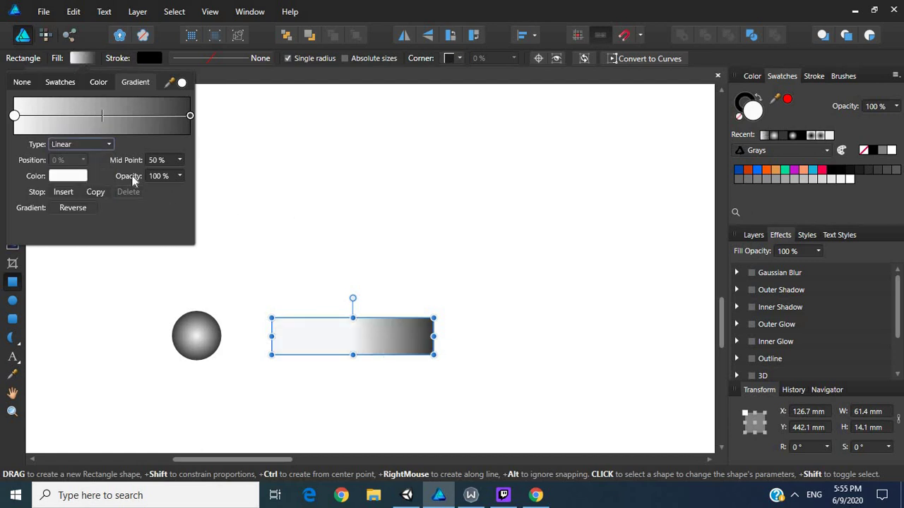
# - Turn the rectangle's linear gradient vertical, running light to dark from just above its upper edge to just below its lower edge
pyautogui.click(298, 219)
pyautogui.click(12, 206)
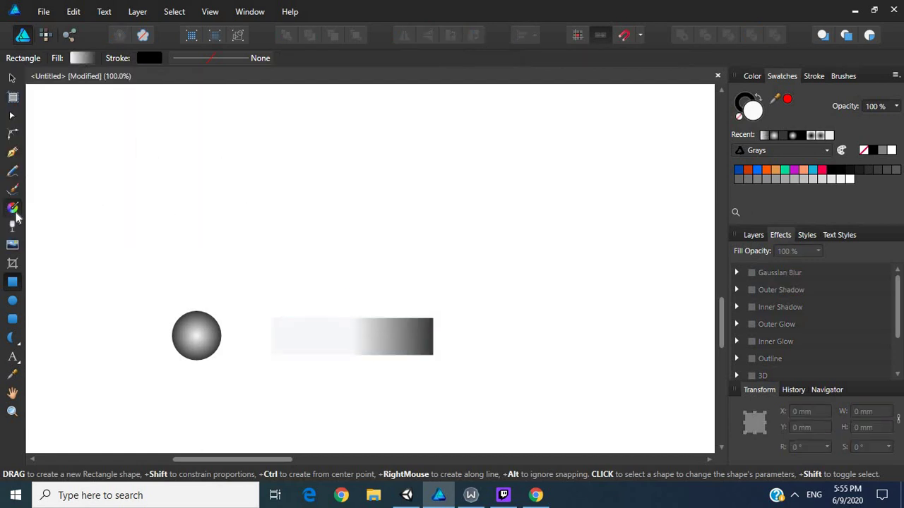
pyautogui.click(381, 343)
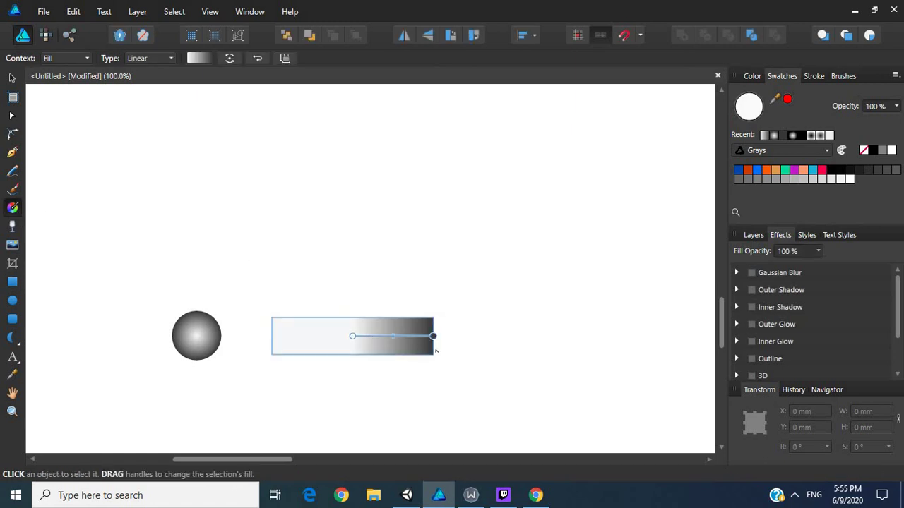
pyautogui.moveTo(433, 337); pyautogui.dragTo(354, 401)
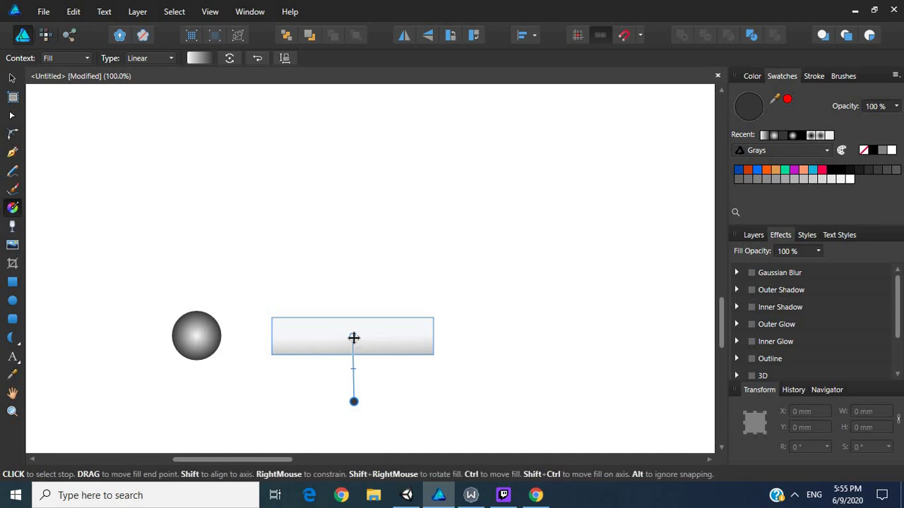
pyautogui.moveTo(353, 337)
pyautogui.mouseDown()
pyautogui.moveTo(353, 266)
pyautogui.moveTo(354, 312)
pyautogui.mouseUp()
pyautogui.moveTo(353, 401)
pyautogui.mouseDown()
pyautogui.moveTo(354, 349)
pyautogui.moveTo(353, 358)
pyautogui.mouseUp()
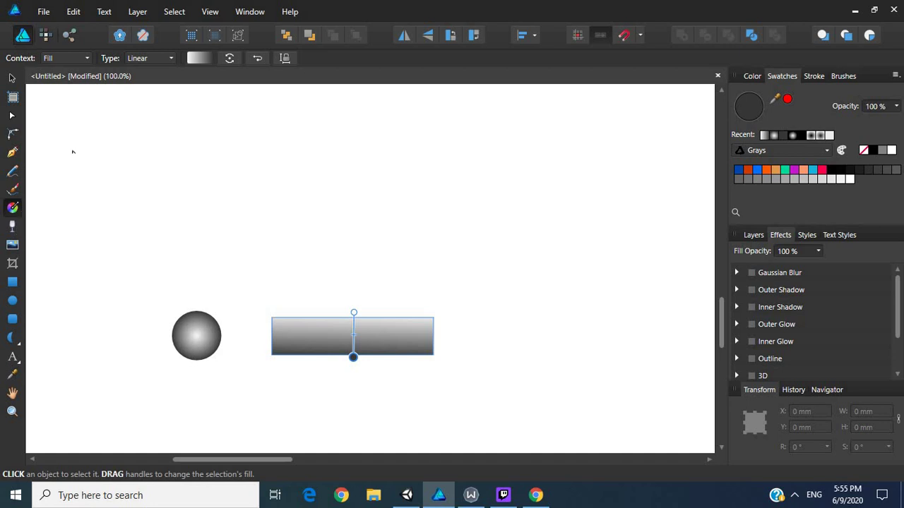
# - Give the gradient rectangle a black stroke 0.4 pt wide
pyautogui.click(73, 56)
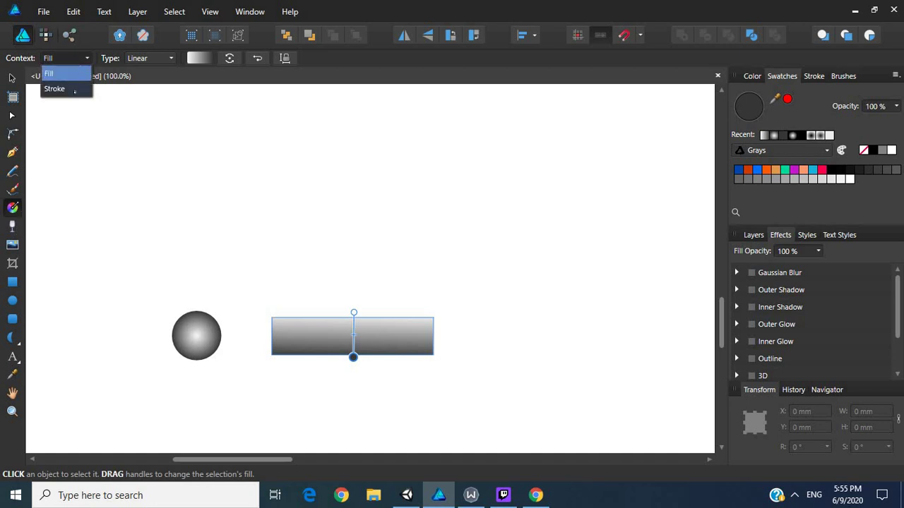
pyautogui.click(75, 88)
pyautogui.click(12, 78)
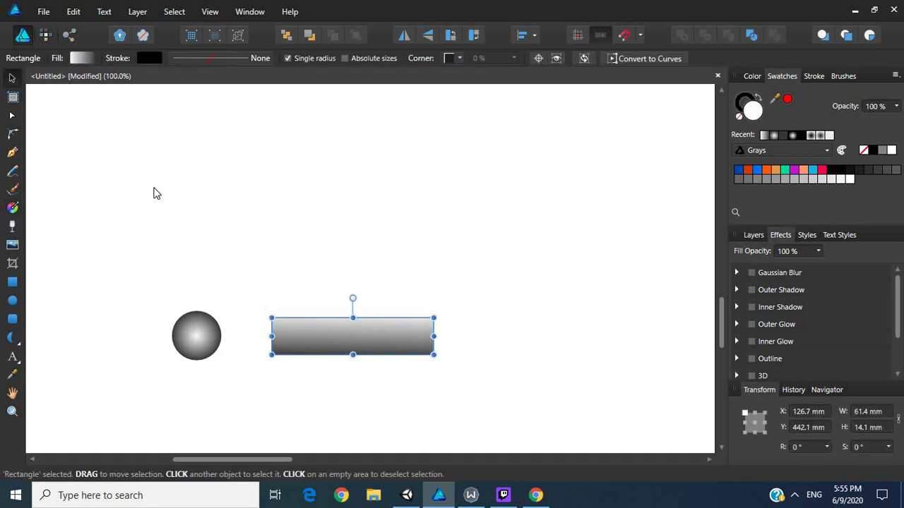
pyautogui.click(223, 61)
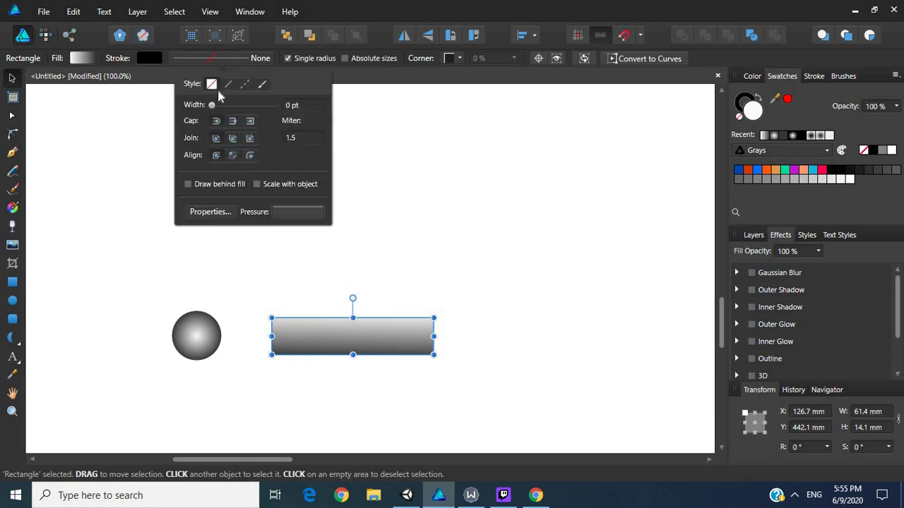
pyautogui.moveTo(216, 105); pyautogui.dragTo(218, 108)
# - Give the circle a thin black stroke and deselect it
pyautogui.click(195, 328)
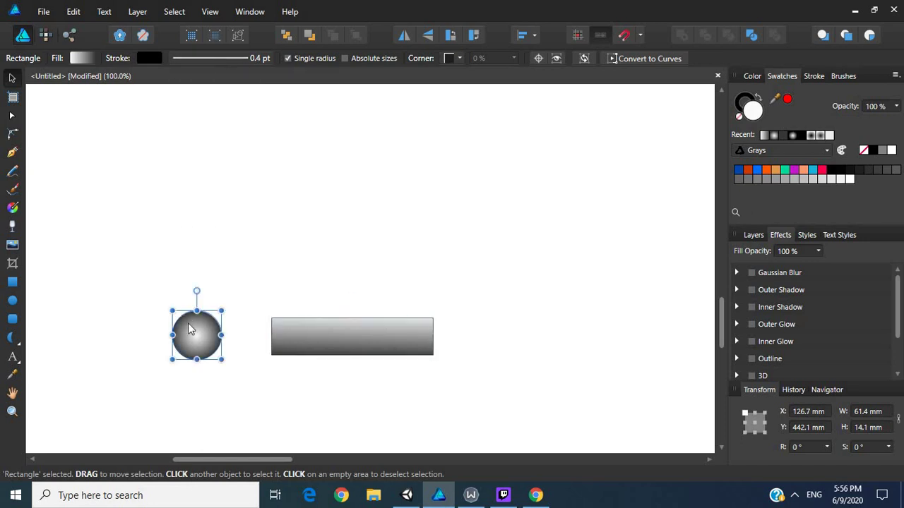
pyautogui.click(204, 61)
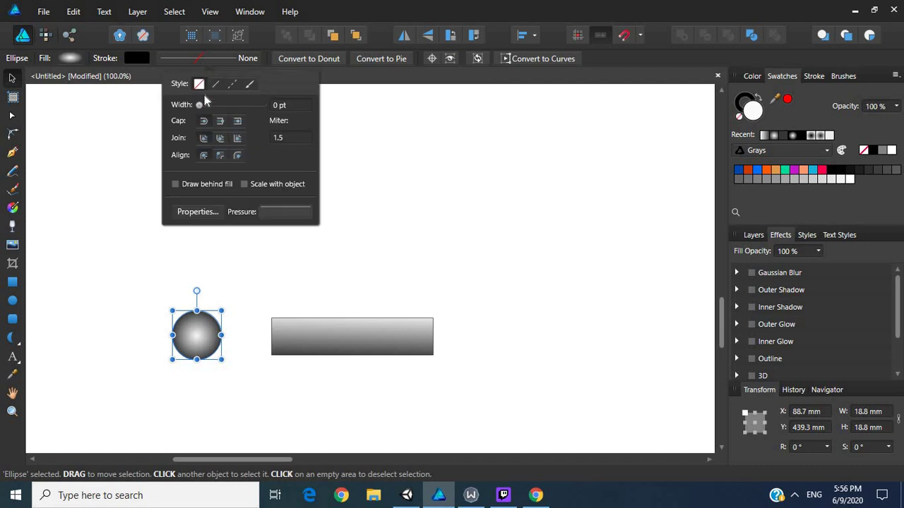
pyautogui.moveTo(201, 105); pyautogui.dragTo(204, 105)
pyautogui.click(365, 236)
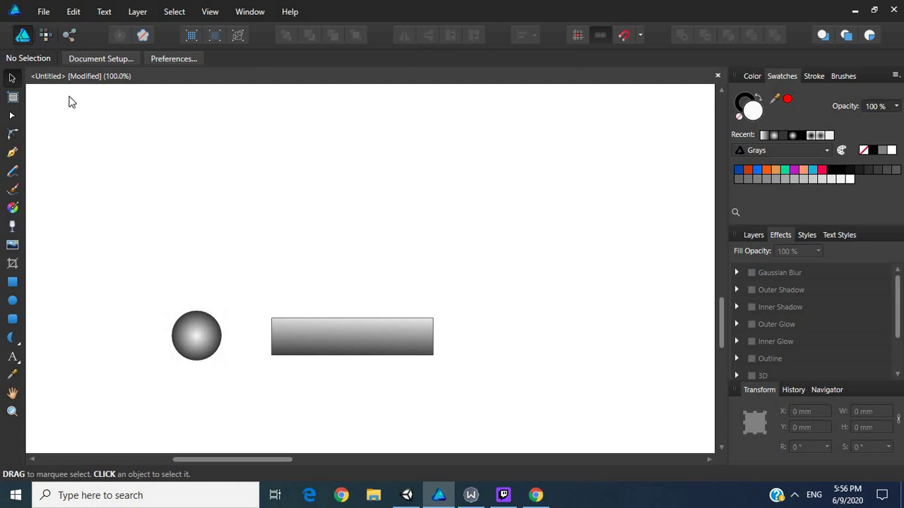
# - Move the rectangle about 32 mm to the right, further away from the circle
pyautogui.moveTo(379, 349); pyautogui.dragTo(464, 353)
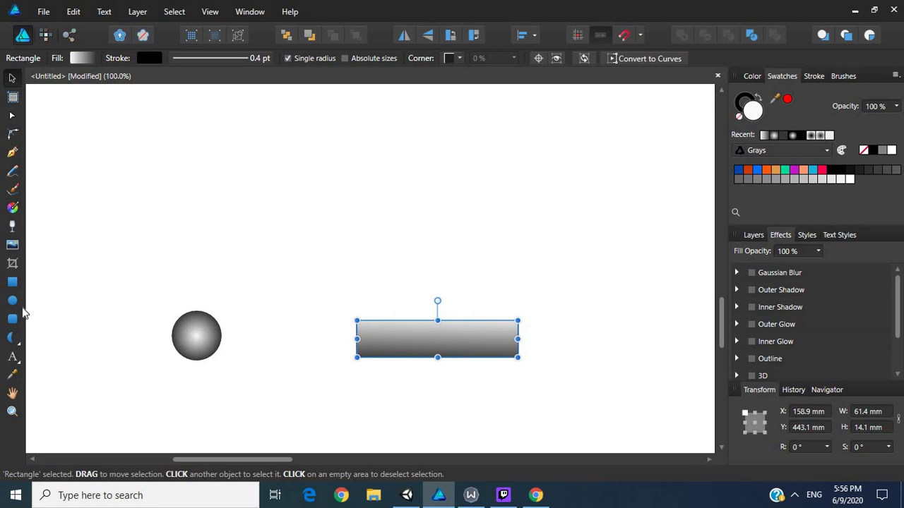
# - Try drawing a small rectangle about 10.8 × 12.6 mm between the circle and the long rectangle, and undo it
pyautogui.click(12, 282)
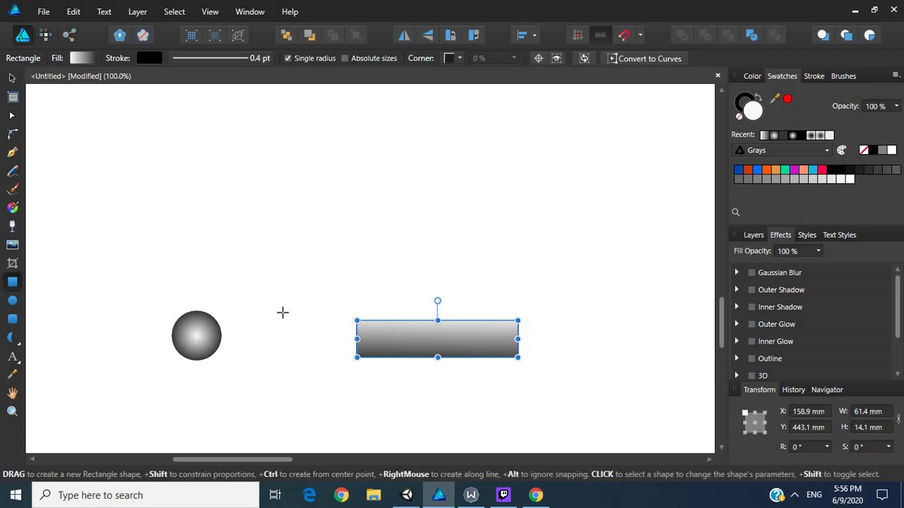
pyautogui.moveTo(283, 312); pyautogui.dragTo(313, 345)
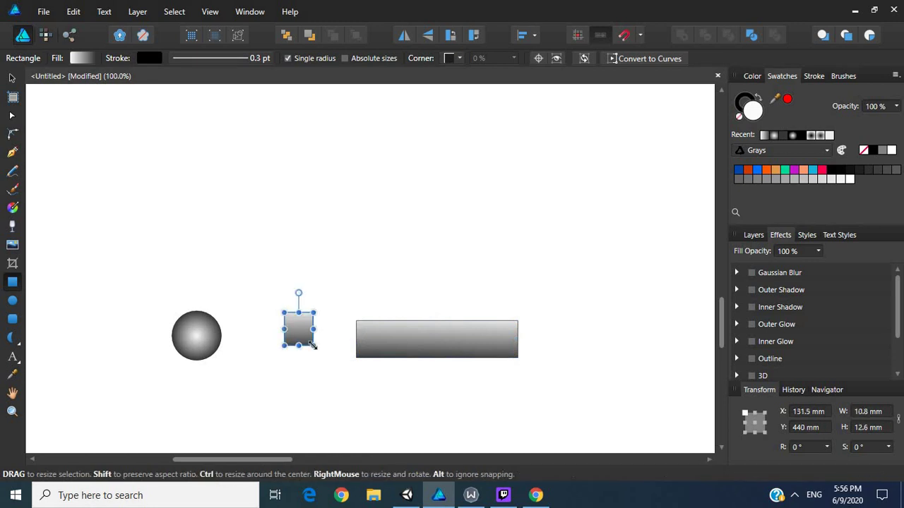
pyautogui.hotkey('ctrl', 'z')
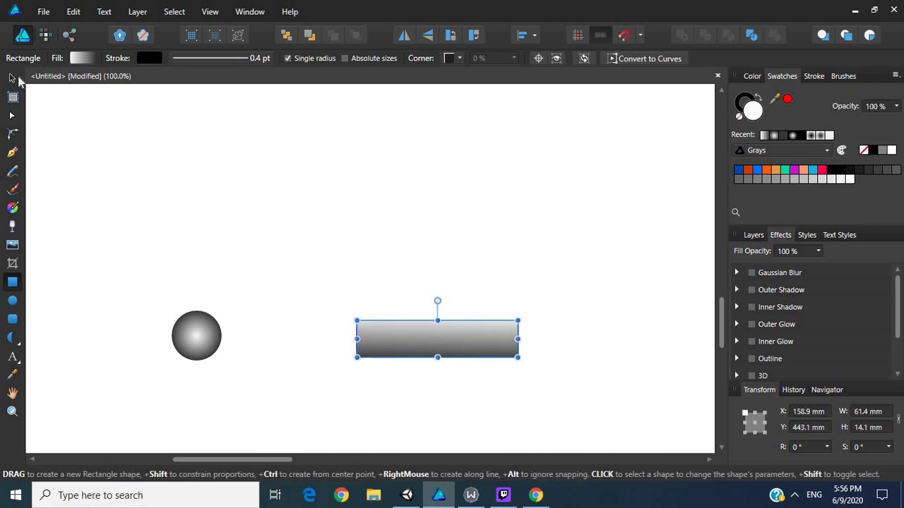
# - Float the tool palette over the canvas and activate the Move tool
pyautogui.moveTo(10, 70); pyautogui.dragTo(14, 47)
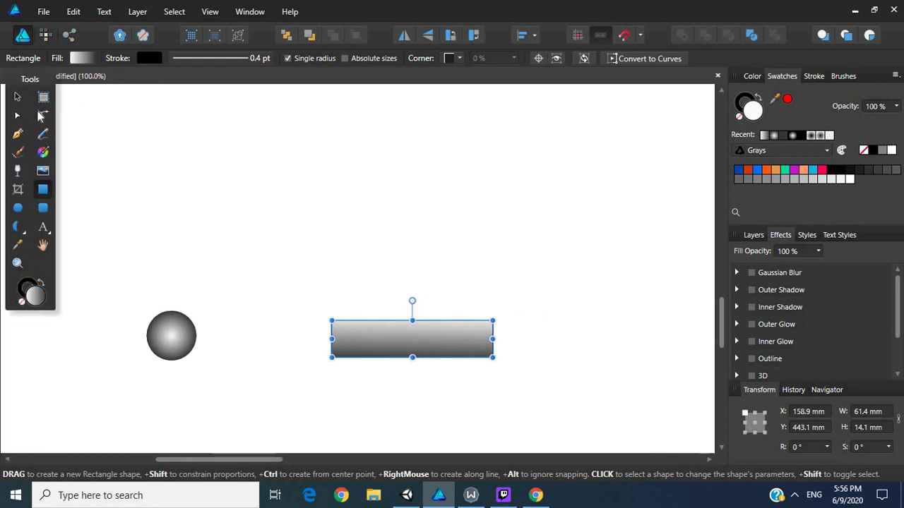
pyautogui.moveTo(25, 83); pyautogui.dragTo(35, 101)
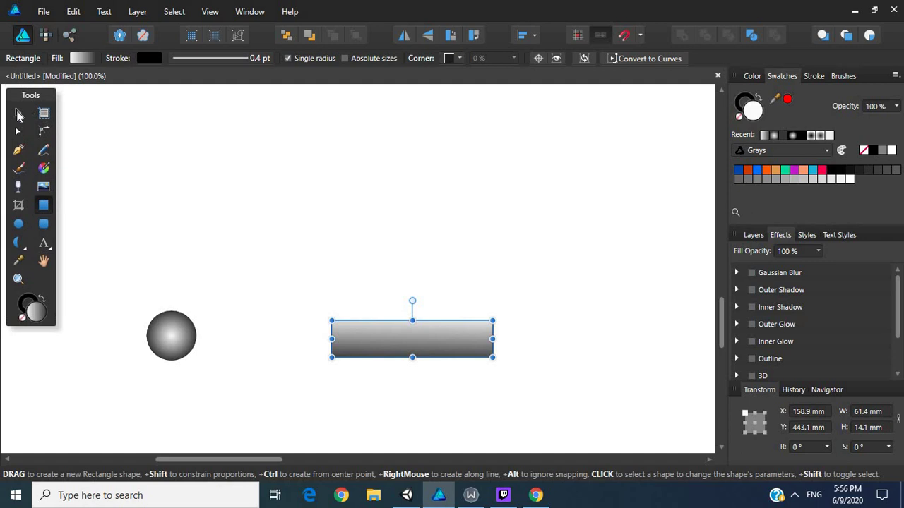
pyautogui.click(17, 112)
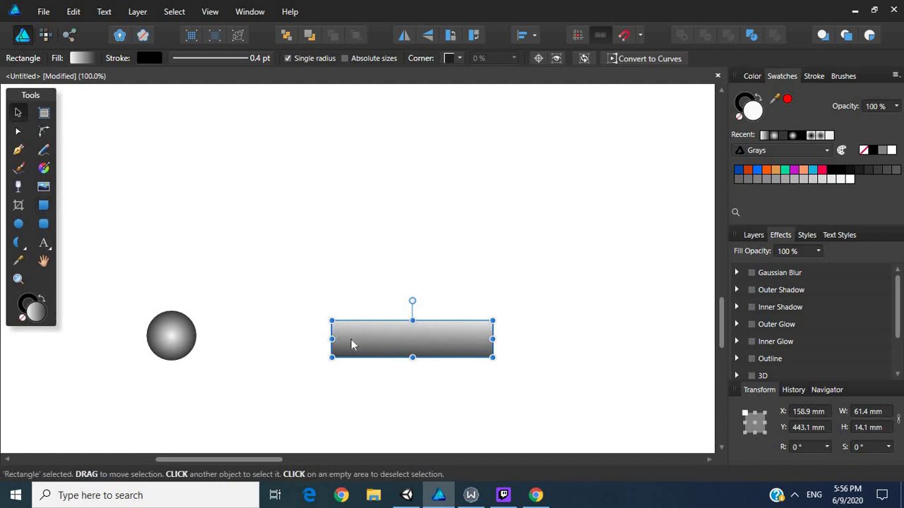
# - Add a block about 11.8 × 14.1 mm flush with the gradient rectangle's left end and fill it solid orange-red
pyautogui.moveTo(383, 339); pyautogui.dragTo(325, 340)
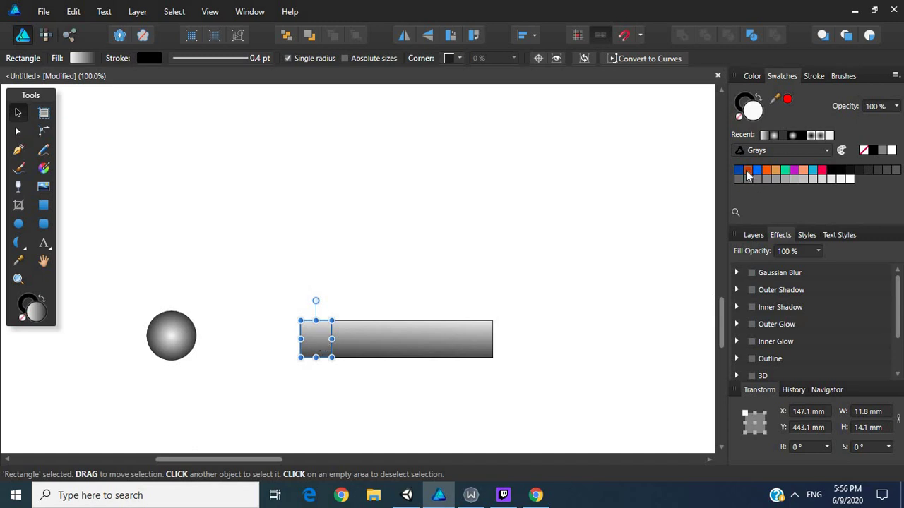
pyautogui.click(747, 171)
pyautogui.click(489, 318)
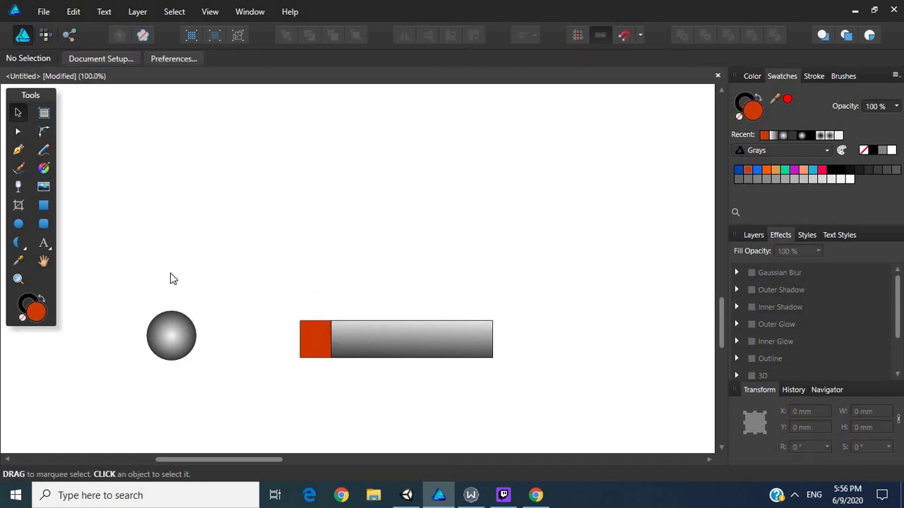
# - Place a copy of the orange-red block against the gradient rectangle's right end and nudge it flush
pyautogui.click(320, 340)
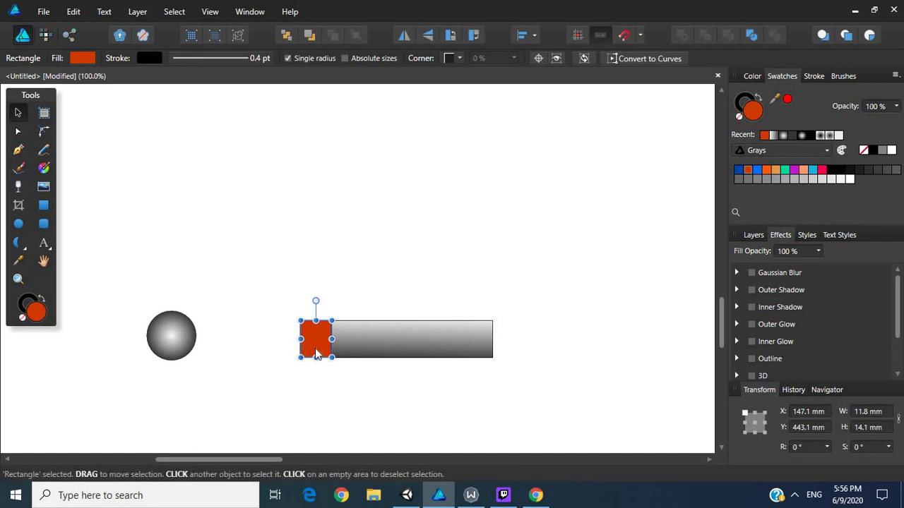
pyautogui.moveTo(315, 339); pyautogui.dragTo(512, 342)
pyautogui.press('Left')
pyautogui.press('Left')
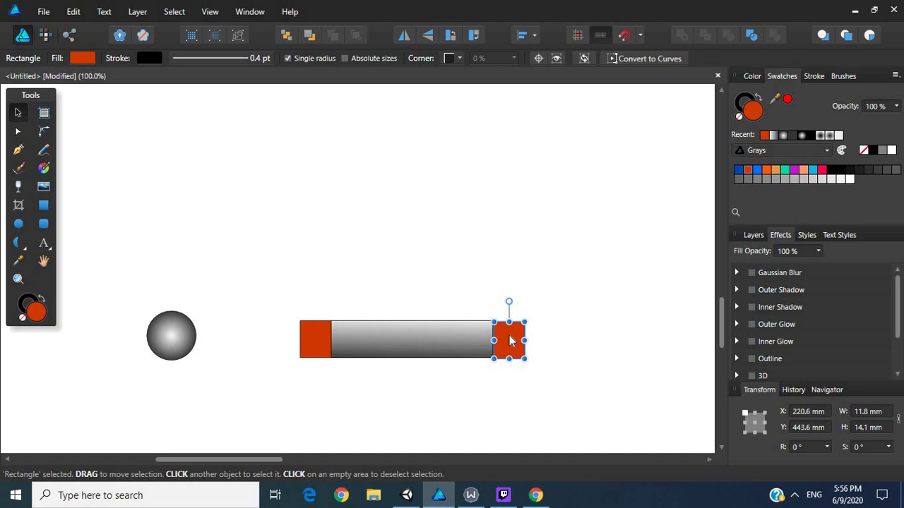
pyautogui.click(514, 247)
pyautogui.moveTo(498, 343); pyautogui.dragTo(504, 346)
pyautogui.press('Left')
pyautogui.press('Left')
pyautogui.click(506, 227)
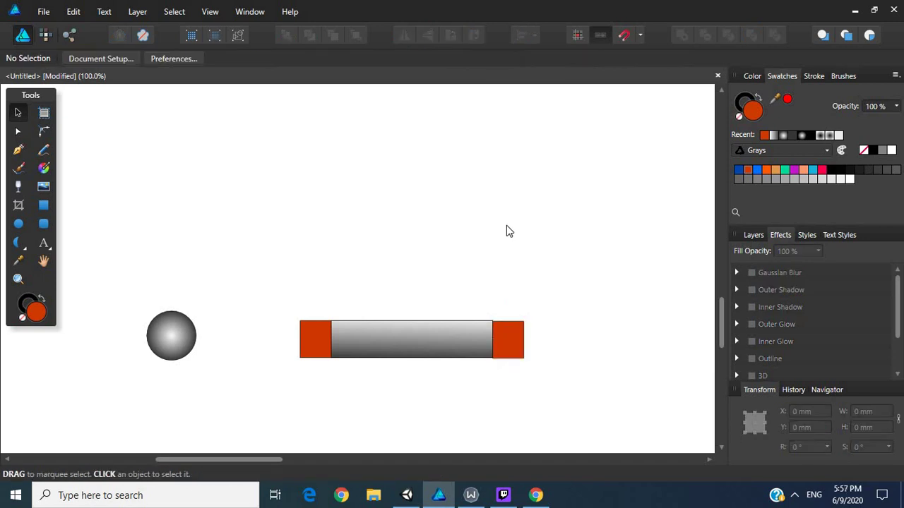
# - Set the right orange-red block's Y position to 443.1 mm to match the gradient rectangle, and check the left block's Y position
pyautogui.click(511, 351)
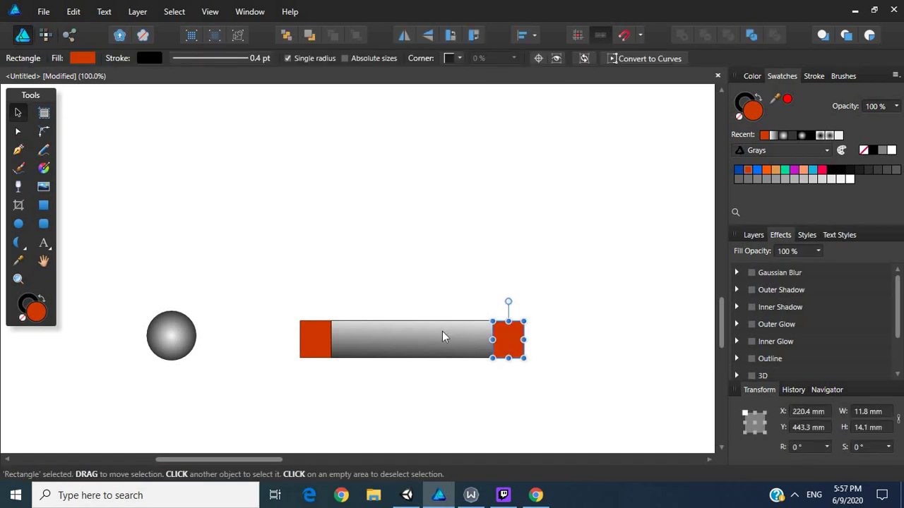
pyautogui.click(442, 331)
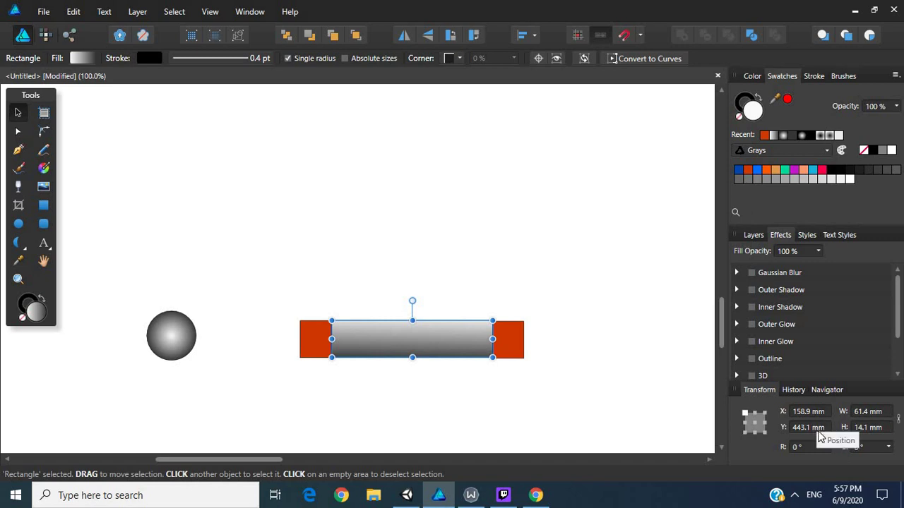
pyautogui.click(812, 427)
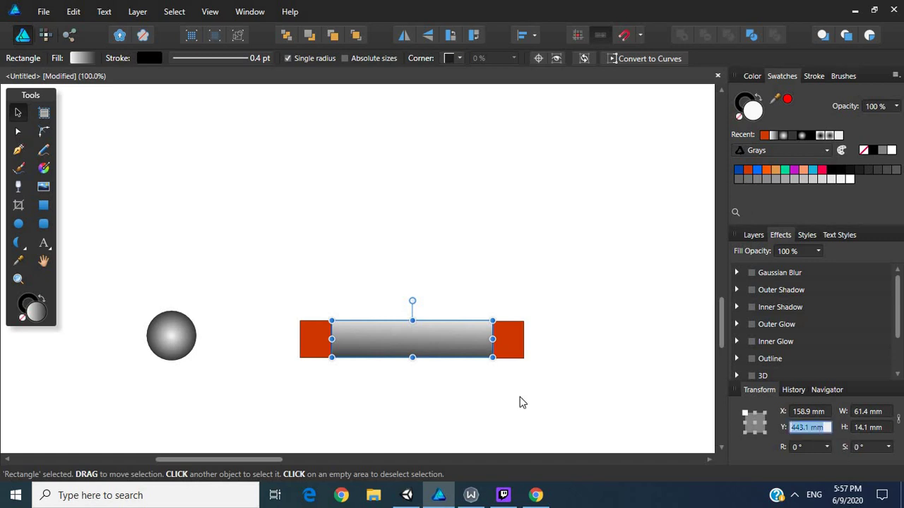
pyautogui.click(519, 345)
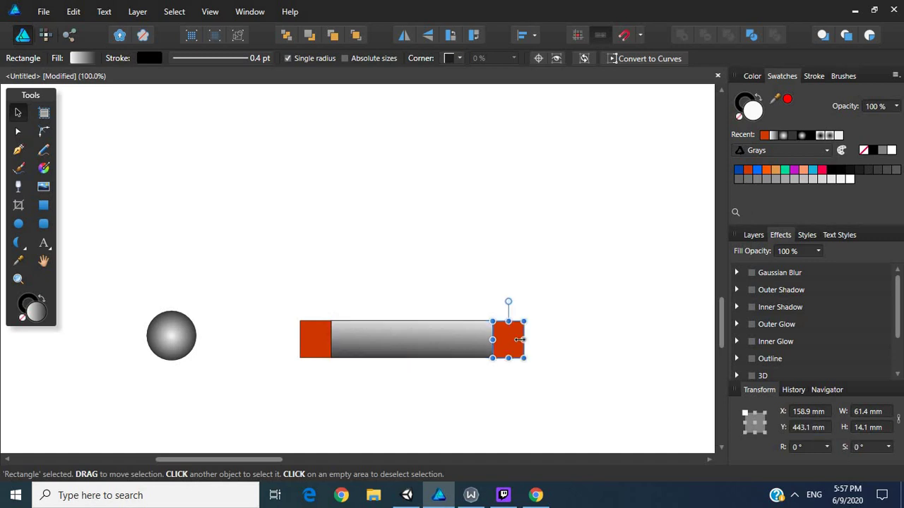
pyautogui.click(813, 428)
pyautogui.write('443.1')
pyautogui.press('Return')
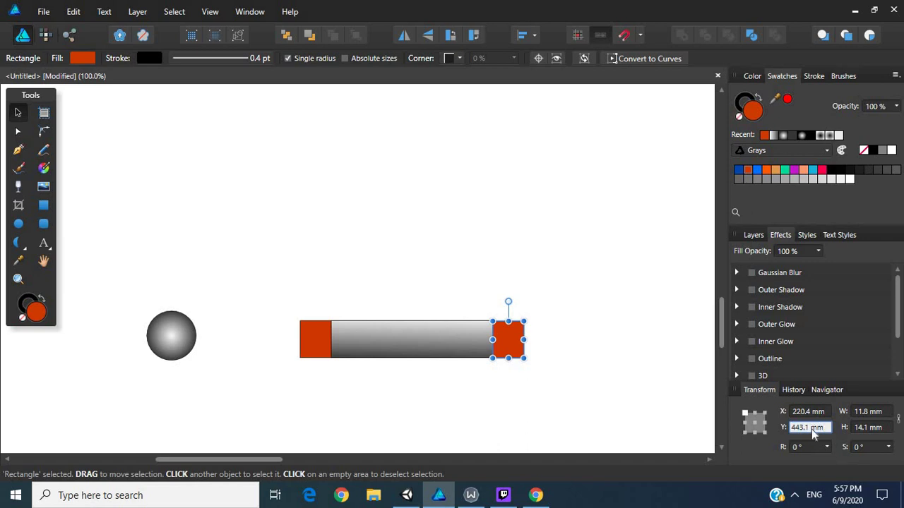
pyautogui.click(590, 329)
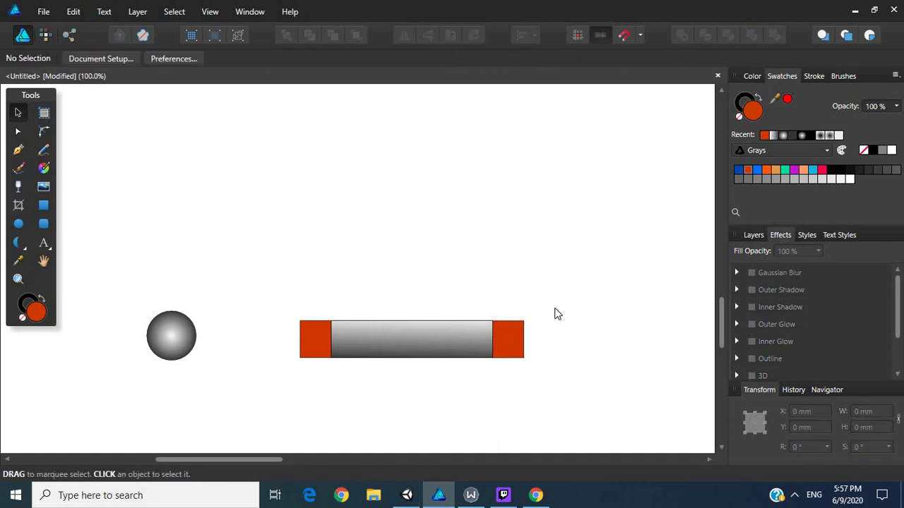
pyautogui.click(317, 355)
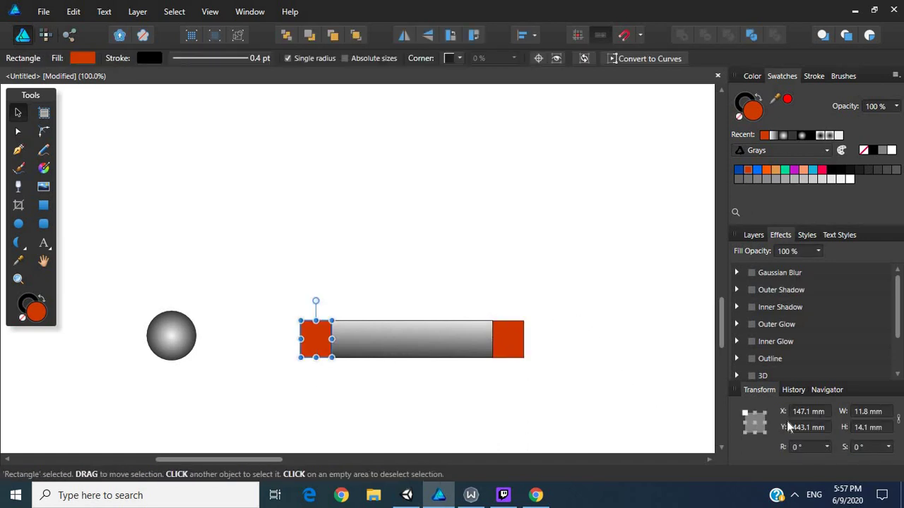
pyautogui.click(827, 427)
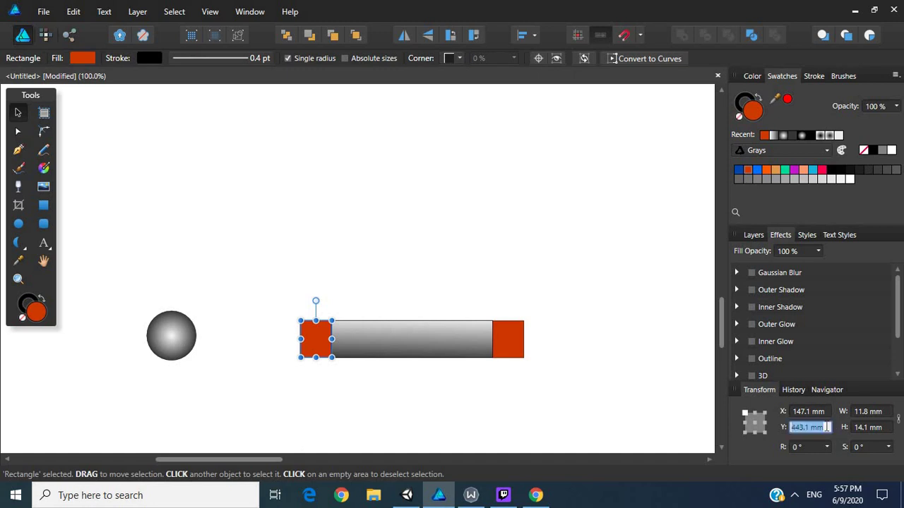
pyautogui.click(581, 202)
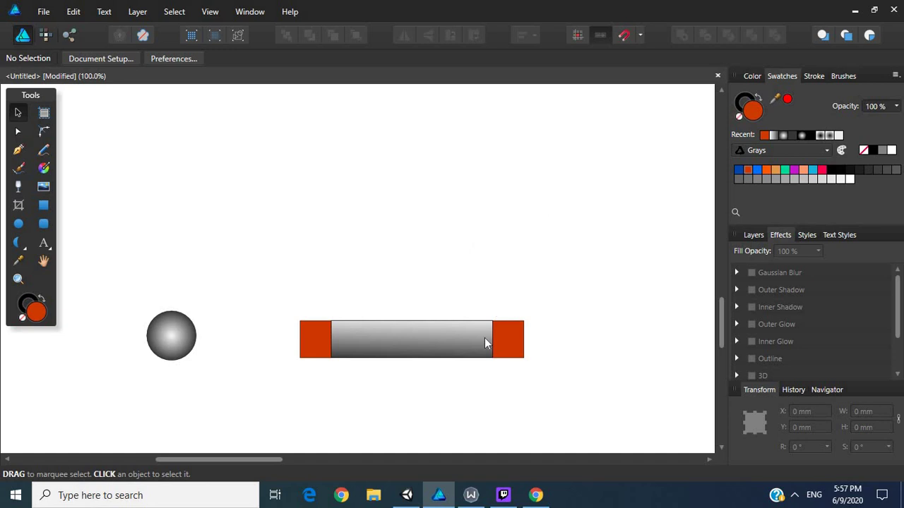
# - Set the left orange-red block's stroke width to 2 pt
pyautogui.click(327, 329)
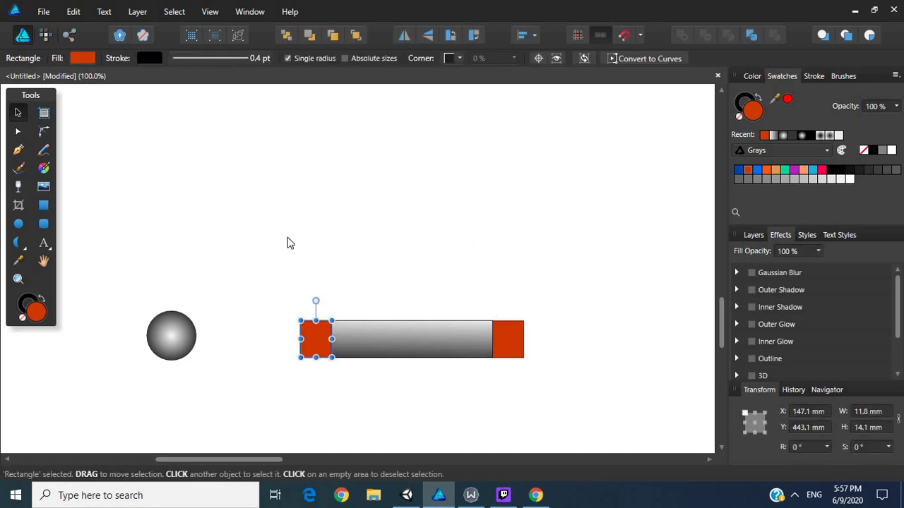
pyautogui.click(185, 61)
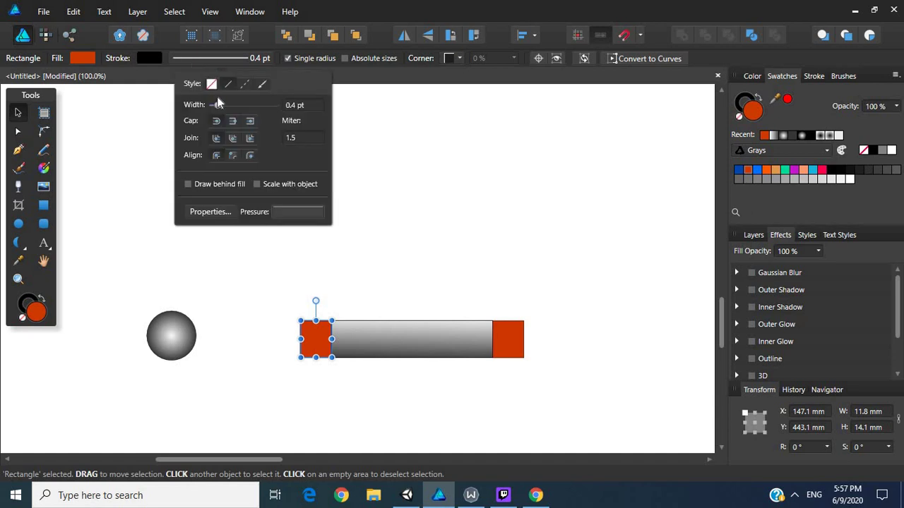
pyautogui.moveTo(218, 104); pyautogui.dragTo(228, 105)
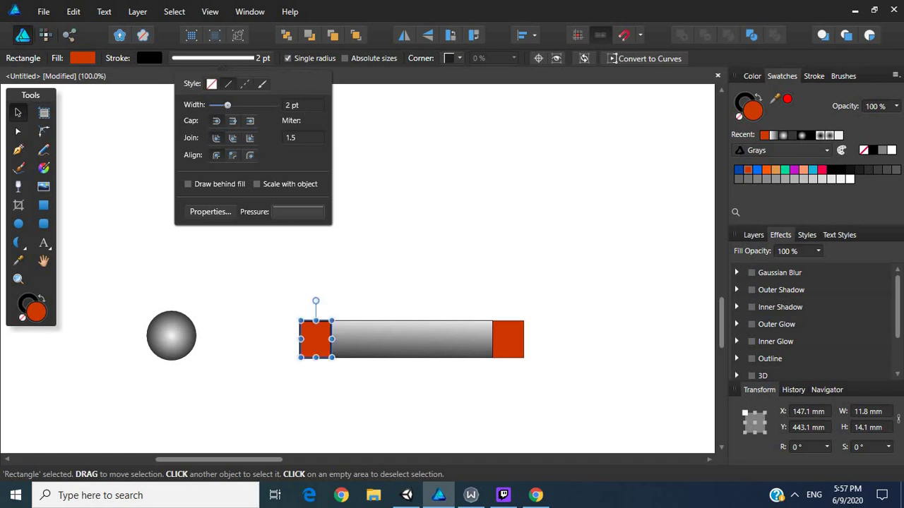
pyautogui.click(305, 104)
pyautogui.click(512, 353)
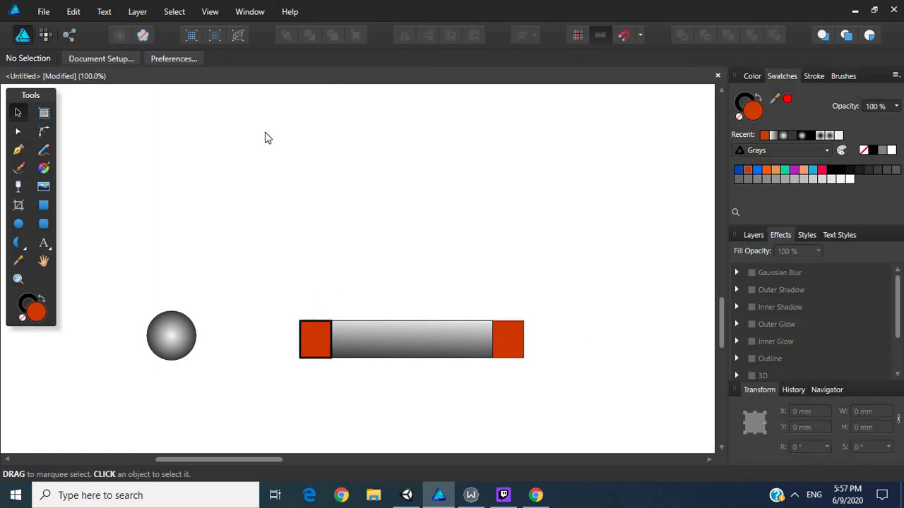
# - Set the right orange-red block's stroke width to 2 pt and deselect it
pyautogui.click(514, 339)
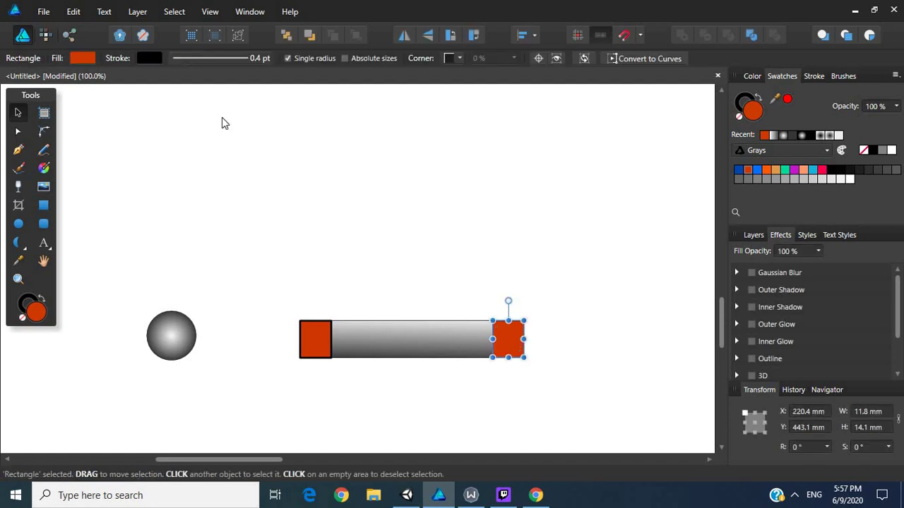
pyautogui.click(189, 62)
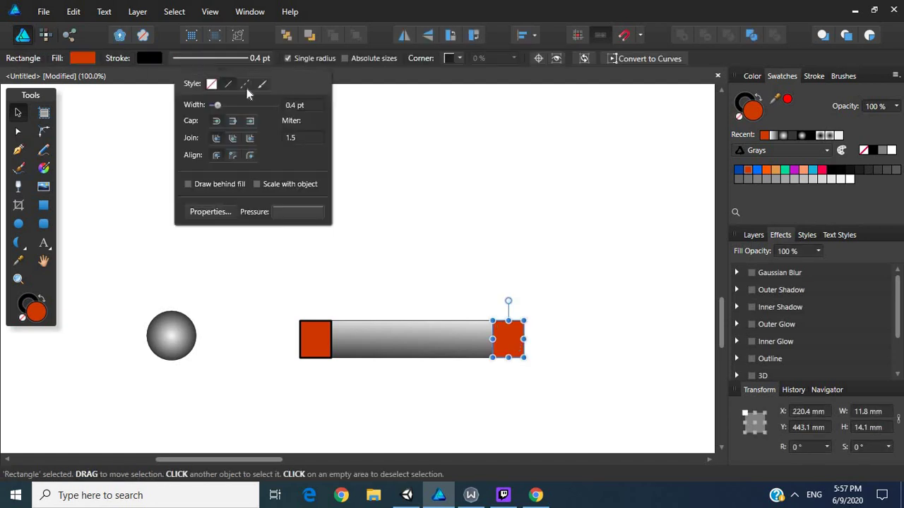
pyautogui.click(291, 105)
pyautogui.write('2')
pyautogui.press('Return')
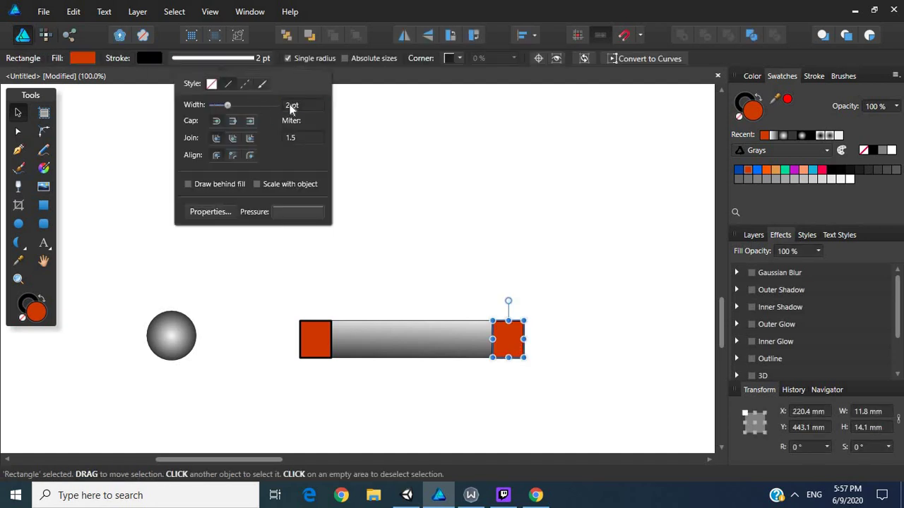
pyautogui.click(419, 139)
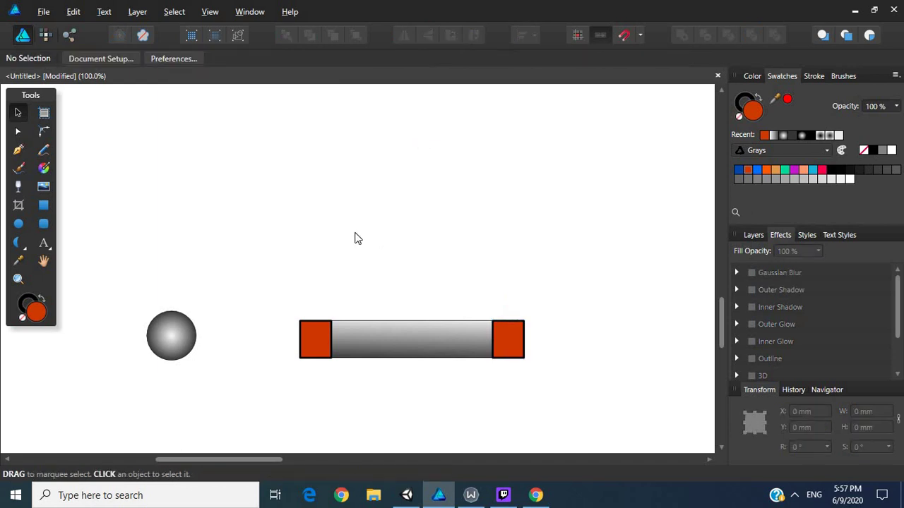
pyautogui.click(19, 279)
pyautogui.keyDown('alt'); pyautogui.click(351, 264); pyautogui.keyUp('alt')
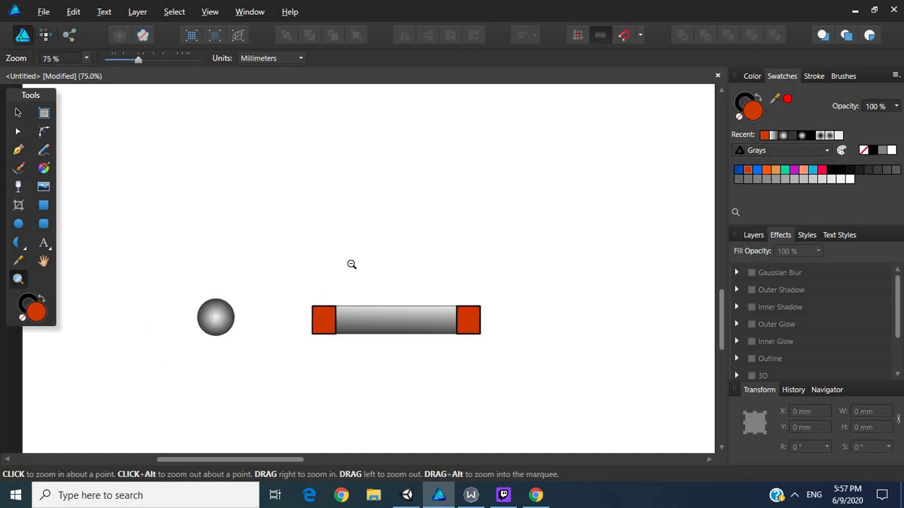
pyautogui.keyDown('alt'); pyautogui.click(352, 264); pyautogui.keyUp('alt')
pyautogui.keyDown('alt'); pyautogui.click(352, 264); pyautogui.keyUp('alt')
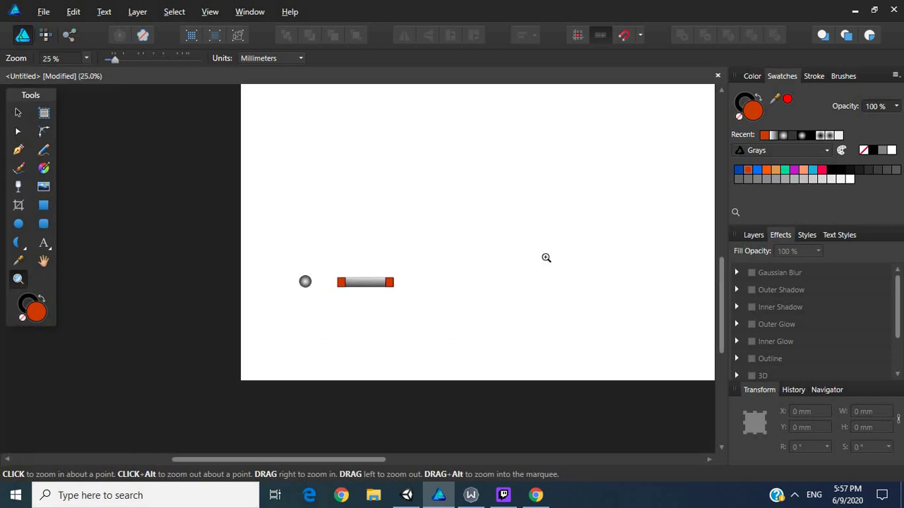
pyautogui.click(429, 198)
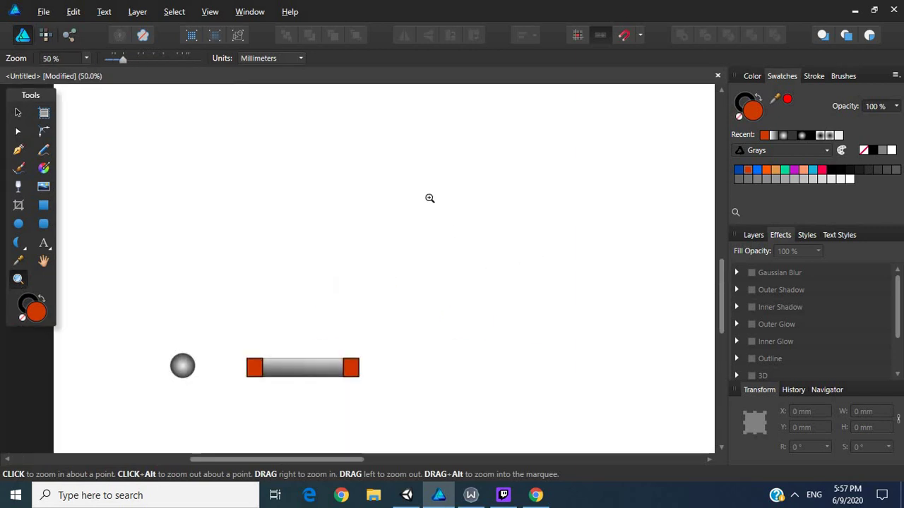
pyautogui.click(347, 294)
pyautogui.click(295, 398)
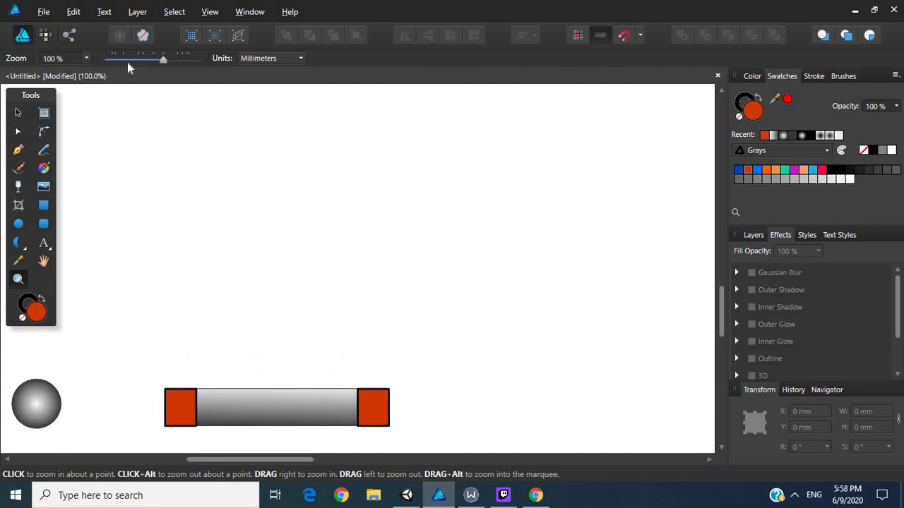
# - Give the left orange-red block a linear gradient fill running from white to orange-red, and deselect it
pyautogui.click(16, 115)
pyautogui.click(180, 401)
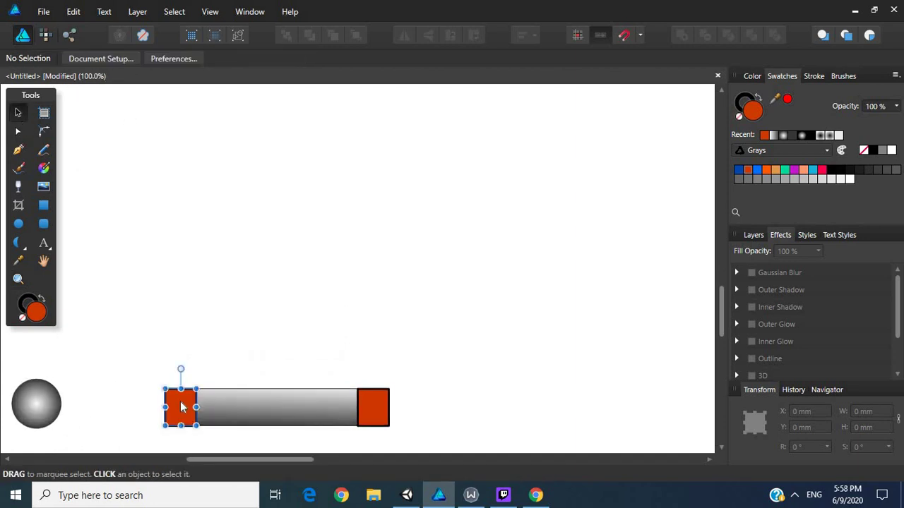
pyautogui.click(79, 58)
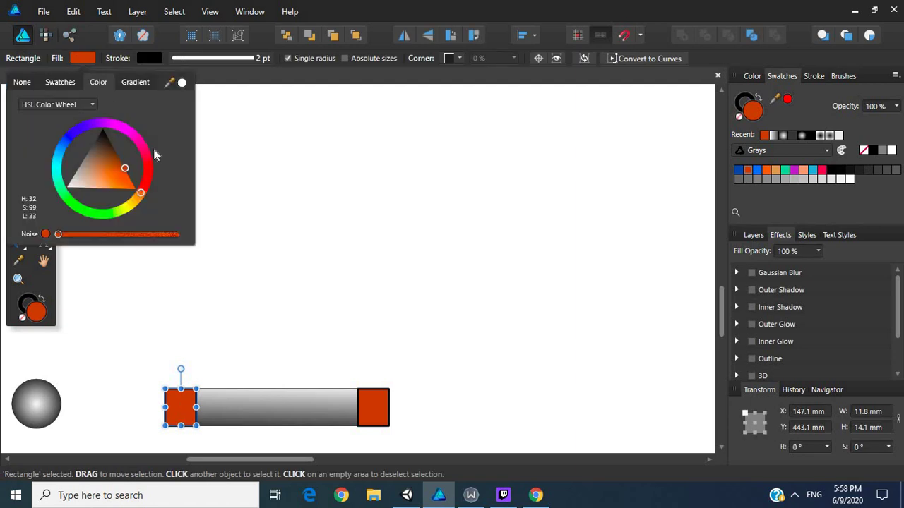
pyautogui.click(136, 85)
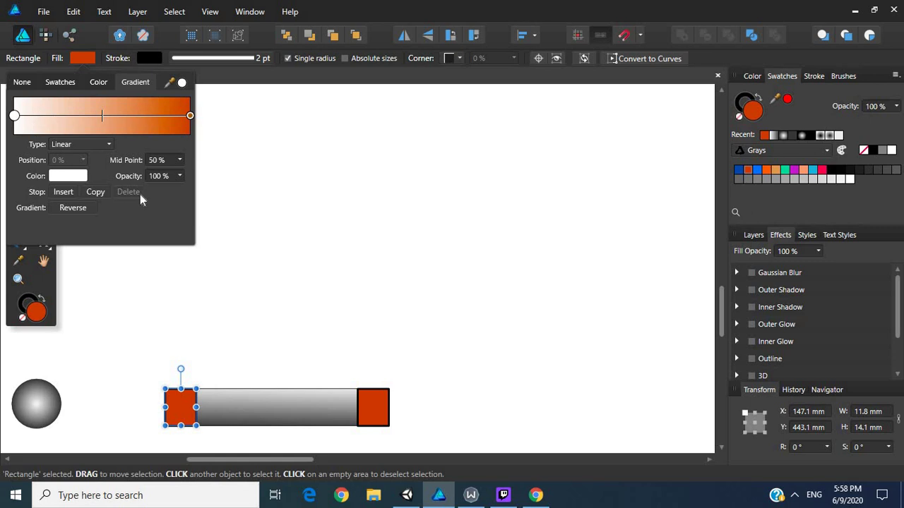
pyautogui.click(81, 176)
pyautogui.click(83, 284)
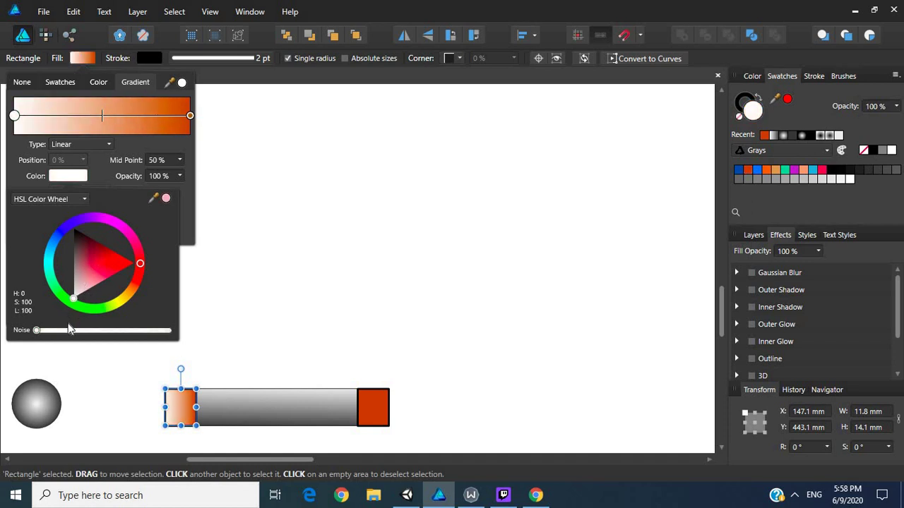
pyautogui.click(248, 258)
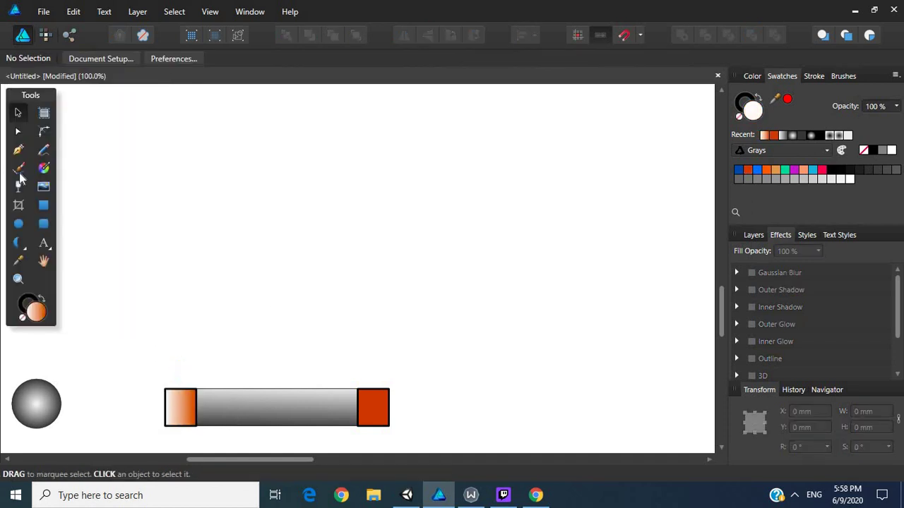
# - Reorient the left end block's gradient to run vertically from white above the top edge to orange-red near the bottom edge, and deselect it
pyautogui.click(44, 168)
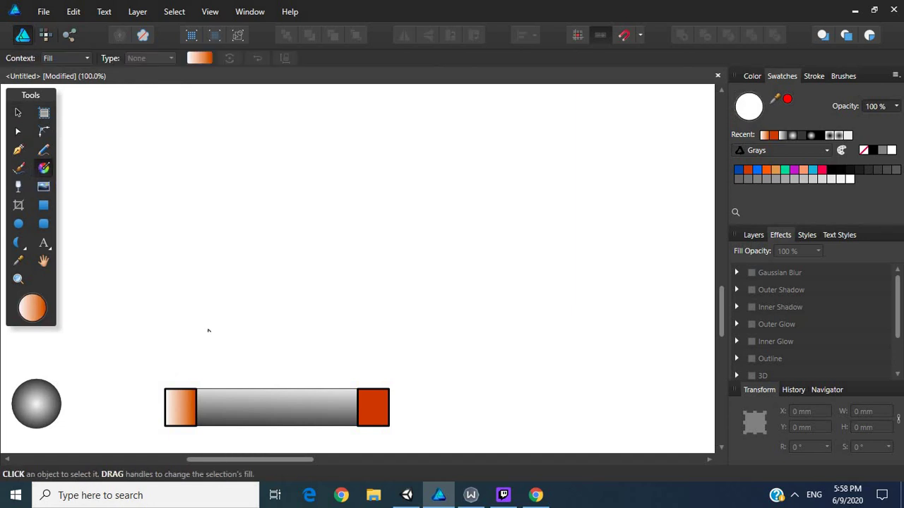
pyautogui.click(178, 423)
pyautogui.moveTo(169, 410); pyautogui.dragTo(196, 387)
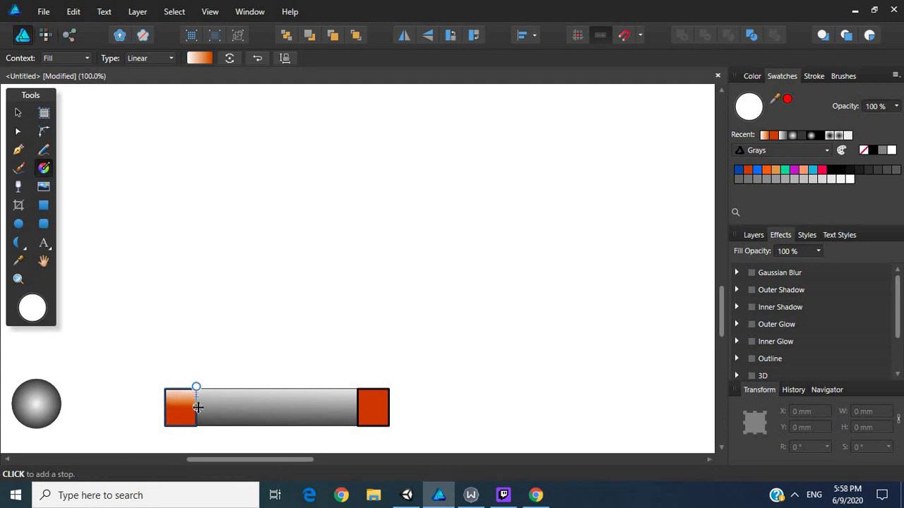
pyautogui.moveTo(195, 426); pyautogui.dragTo(181, 431)
pyautogui.moveTo(195, 387)
pyautogui.mouseDown()
pyautogui.moveTo(180, 374)
pyautogui.moveTo(182, 381)
pyautogui.mouseUp()
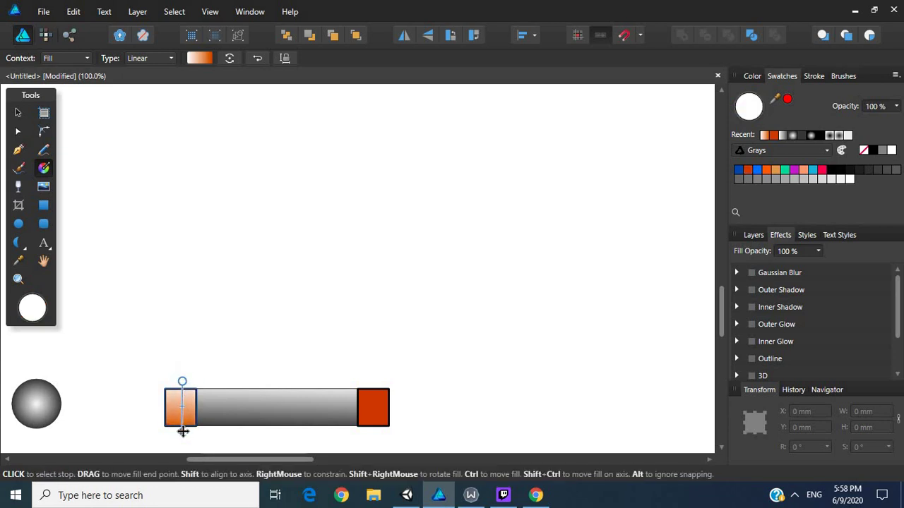
pyautogui.click(182, 425)
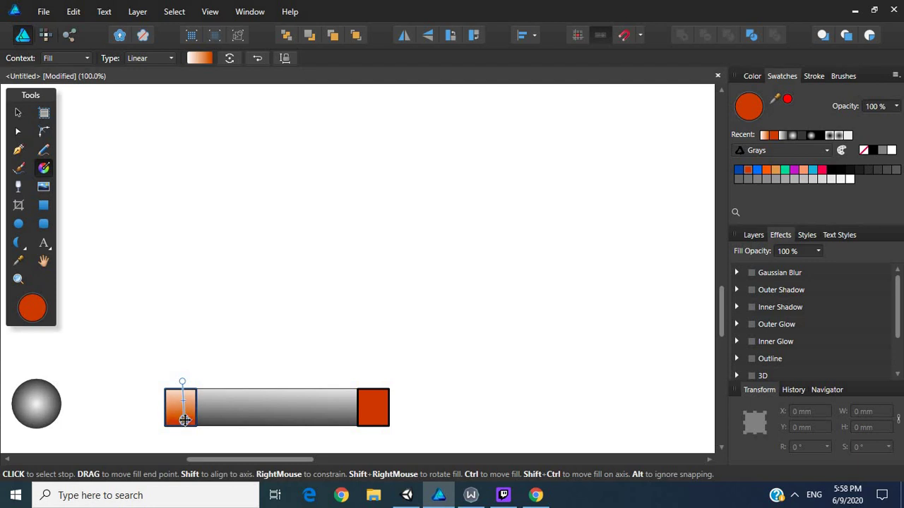
pyautogui.click(230, 357)
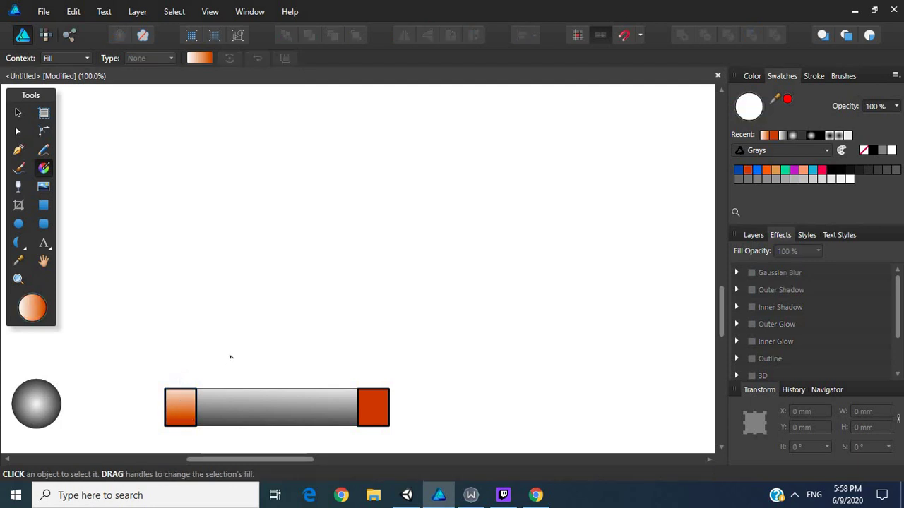
# - Delete the solid orange-red right block and put a copy of the left gradient block at the gray rectangle's right end
pyautogui.click(387, 392)
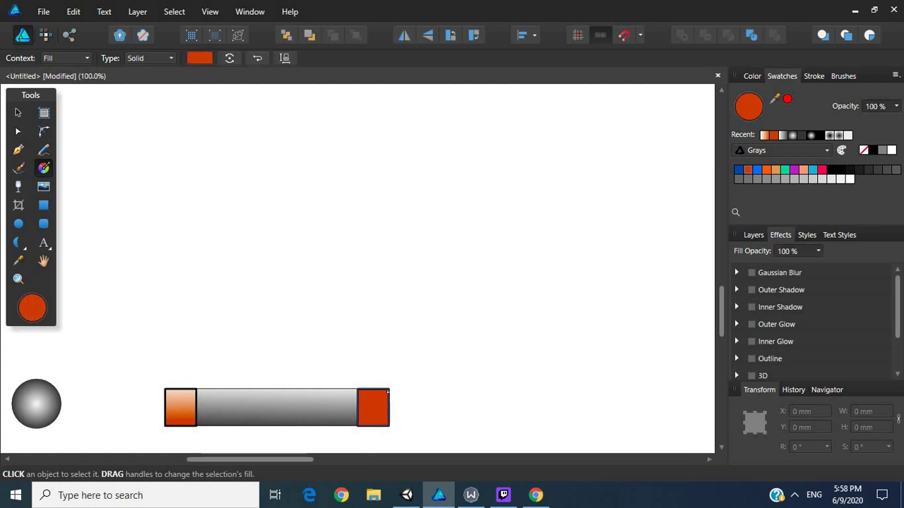
pyautogui.press('Delete')
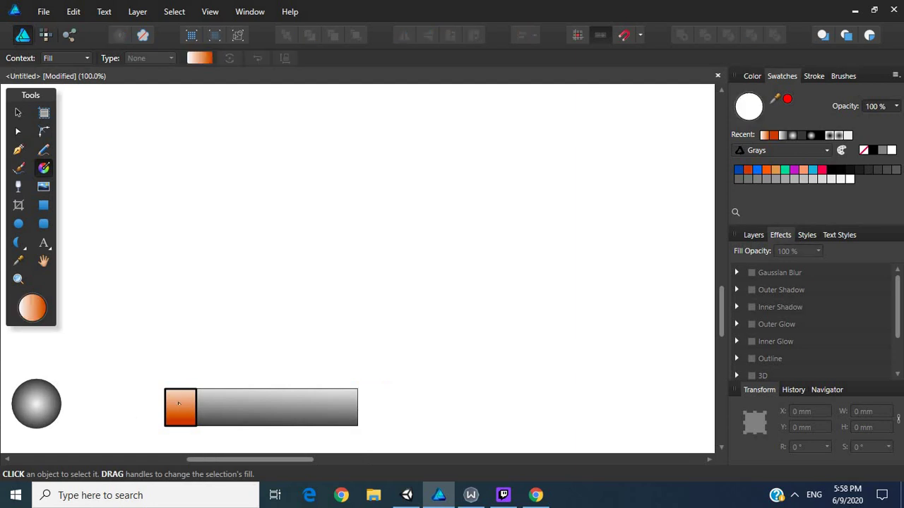
pyautogui.click(179, 404)
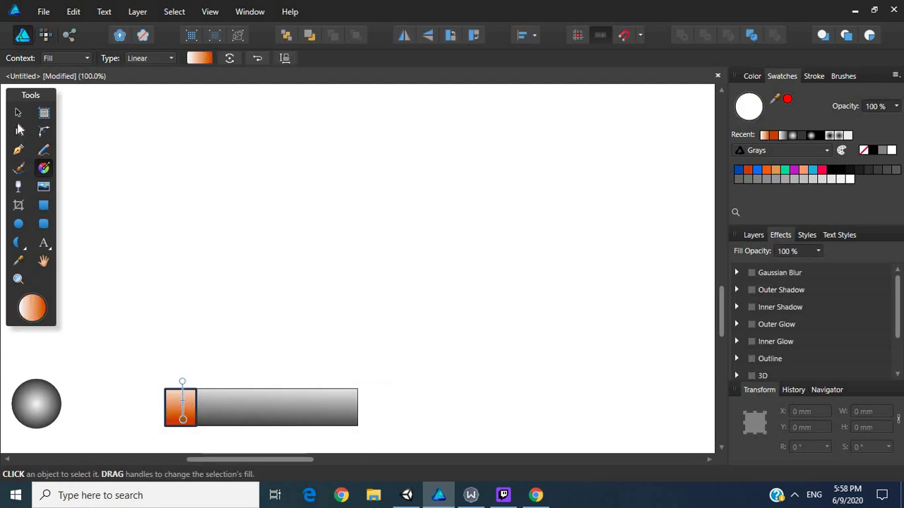
pyautogui.click(18, 113)
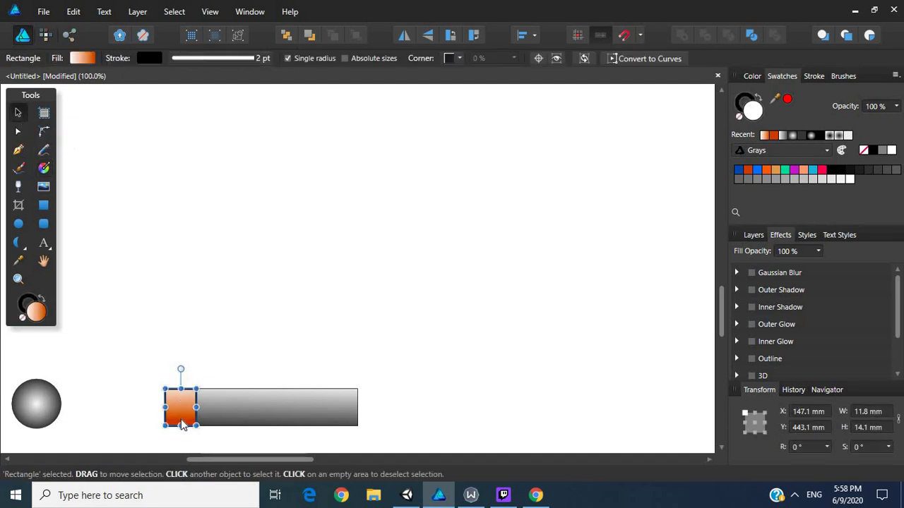
pyautogui.moveTo(186, 421); pyautogui.dragTo(380, 422)
pyautogui.click(376, 310)
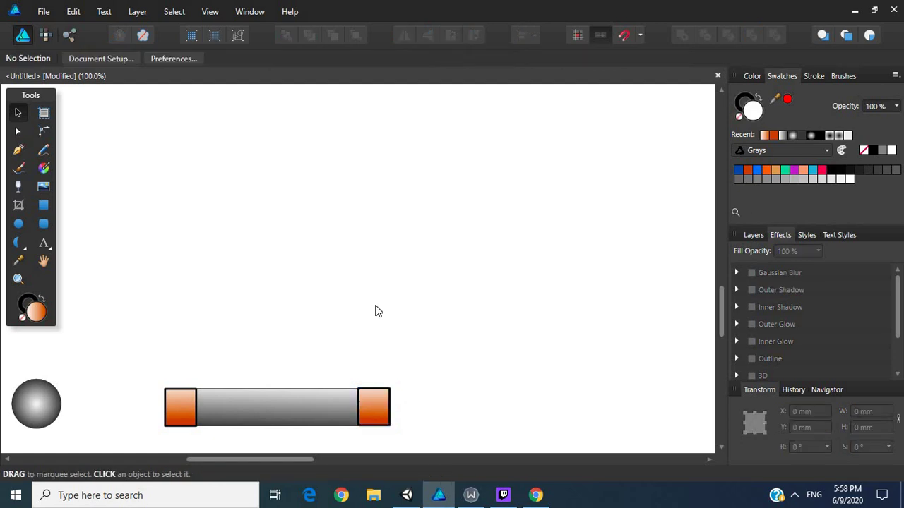
# - Copy the gray rectangle's Y position of 443.1 mm to the right end block and deselect it
pyautogui.click(367, 415)
pyautogui.click(325, 413)
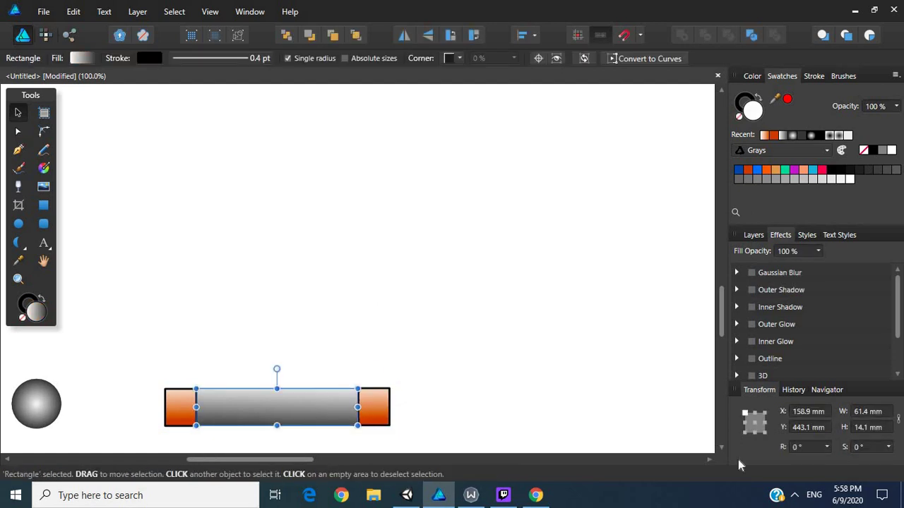
pyautogui.click(795, 426)
pyautogui.hotkey('ctrl', 'c')
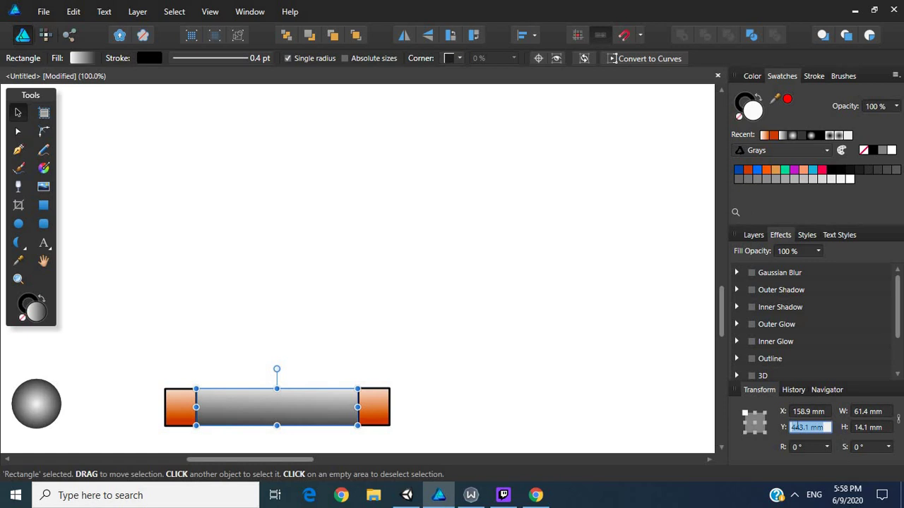
pyautogui.click(376, 405)
pyautogui.click(798, 427)
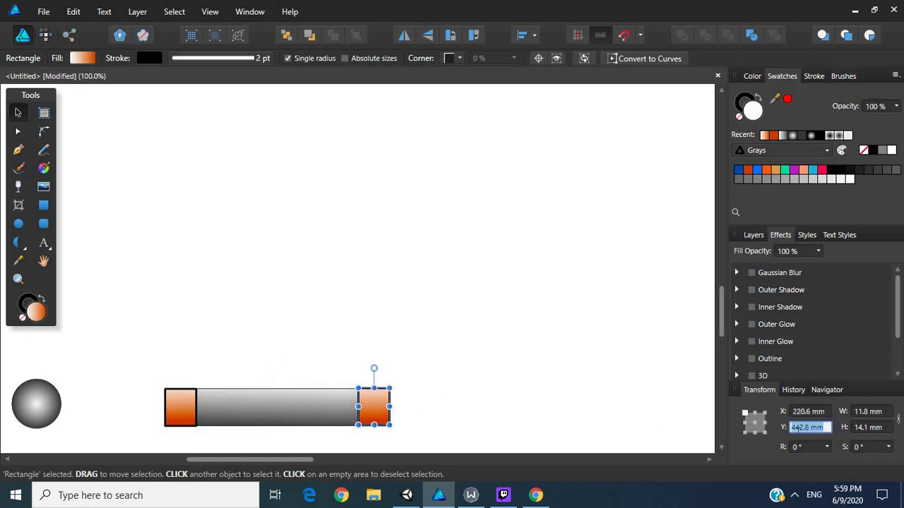
pyautogui.hotkey('ctrl', 'v')
pyautogui.click(640, 314)
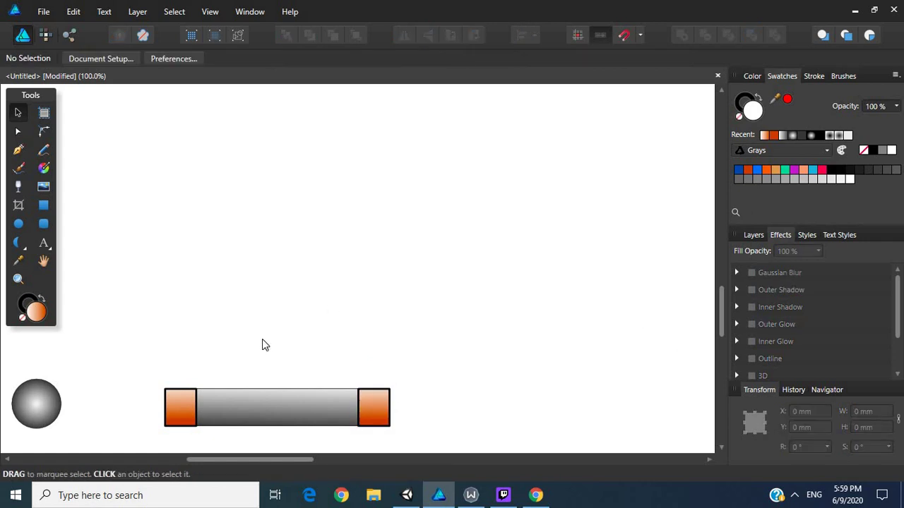
# - Set the left end block's stroke width to 1 pt and deselect it
pyautogui.click(19, 278)
pyautogui.keyDown('alt'); pyautogui.click(329, 325); pyautogui.keyUp('alt')
pyautogui.keyDown('alt'); pyautogui.click(329, 324); pyautogui.keyUp('alt')
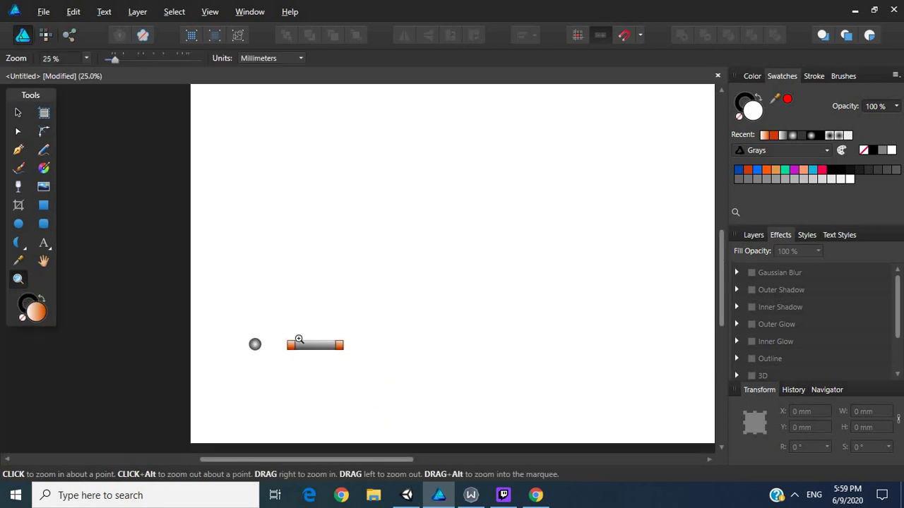
pyautogui.scroll(6, 299, 340)
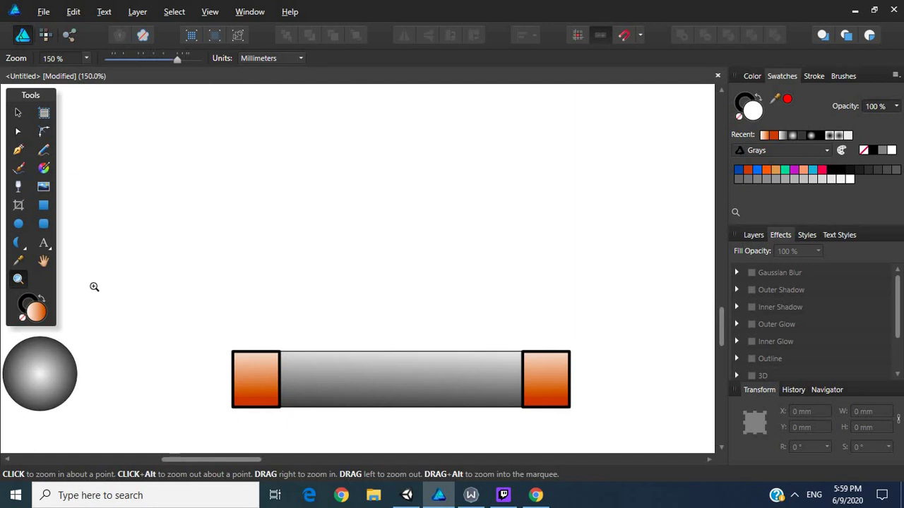
pyautogui.click(18, 111)
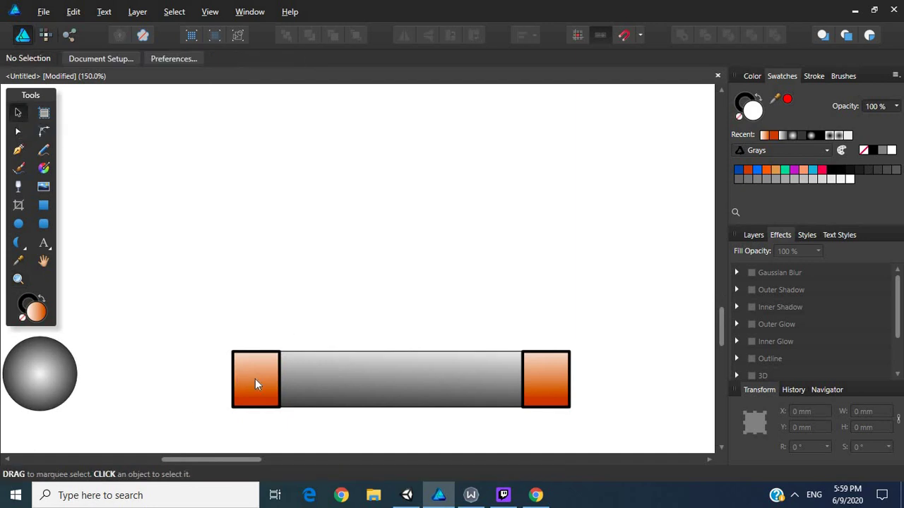
pyautogui.click(255, 378)
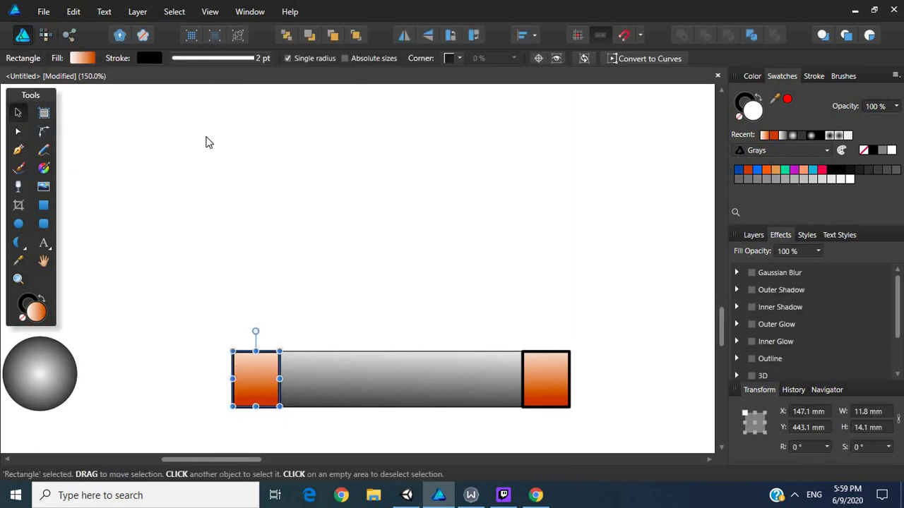
pyautogui.click(221, 55)
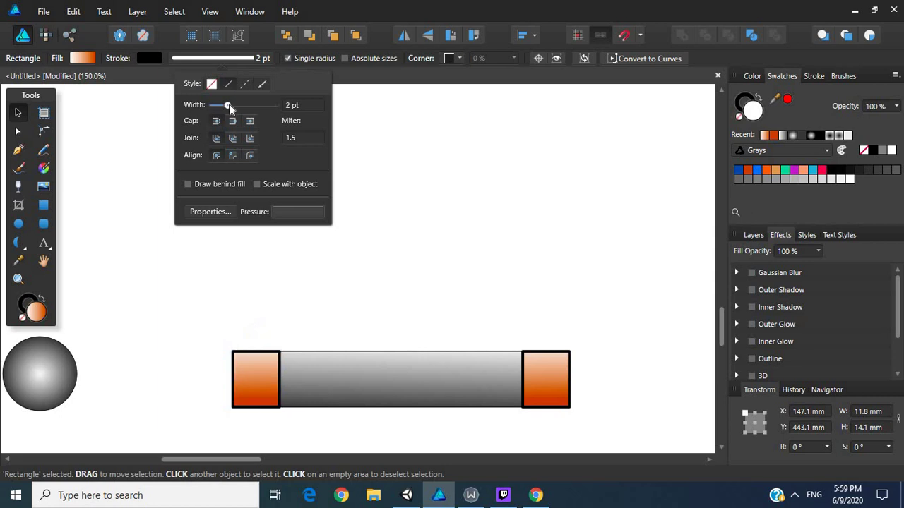
pyautogui.moveTo(228, 104); pyautogui.dragTo(226, 106)
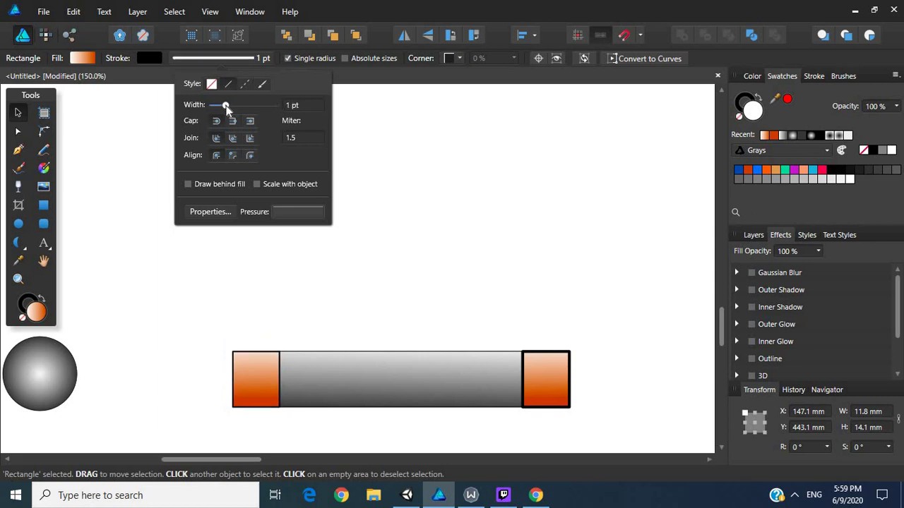
pyautogui.click(371, 238)
# - Set the right end block's stroke width to 1 pt to match the left block, and deselect it
pyautogui.click(545, 386)
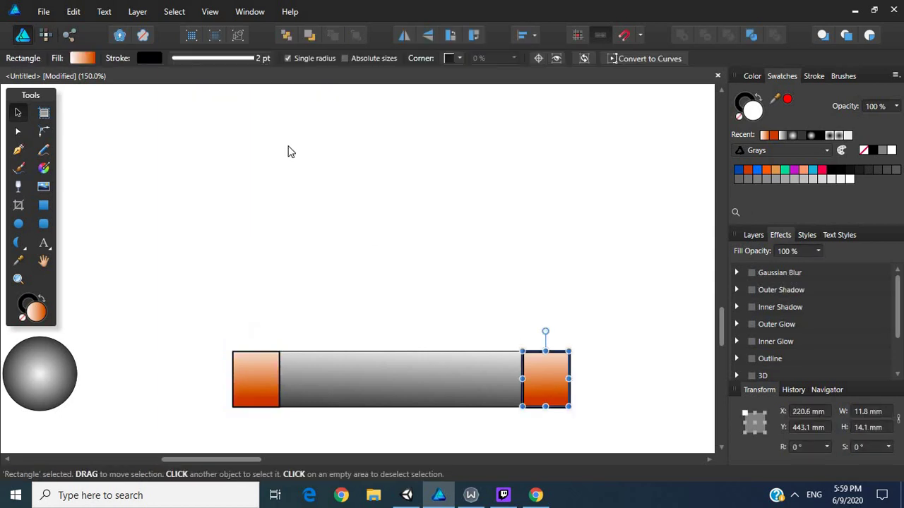
pyautogui.click(268, 362)
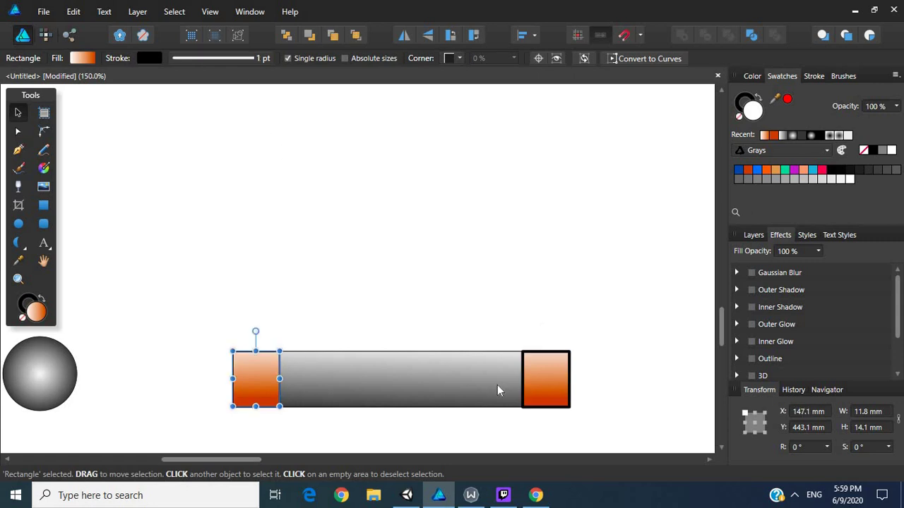
pyautogui.click(552, 402)
pyautogui.click(252, 57)
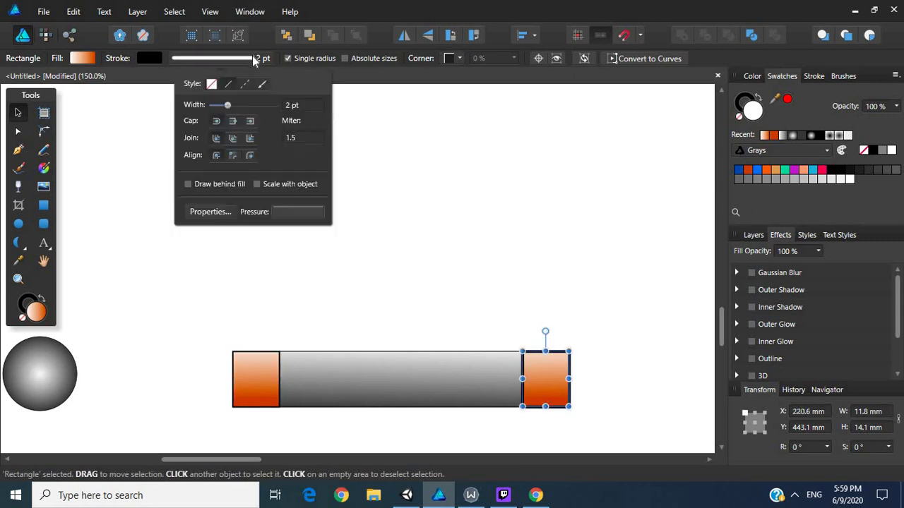
pyautogui.doubleClick(308, 106)
pyautogui.write('1')
pyautogui.press('Return')
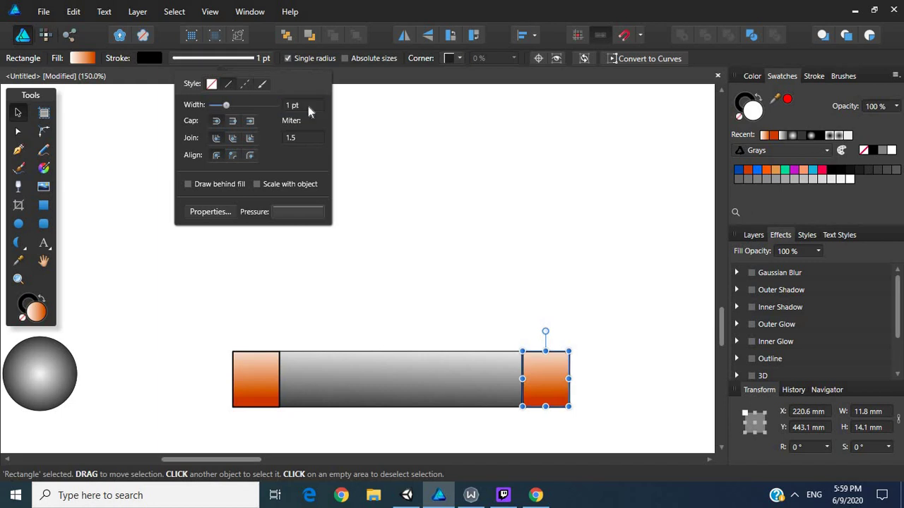
pyautogui.click(374, 127)
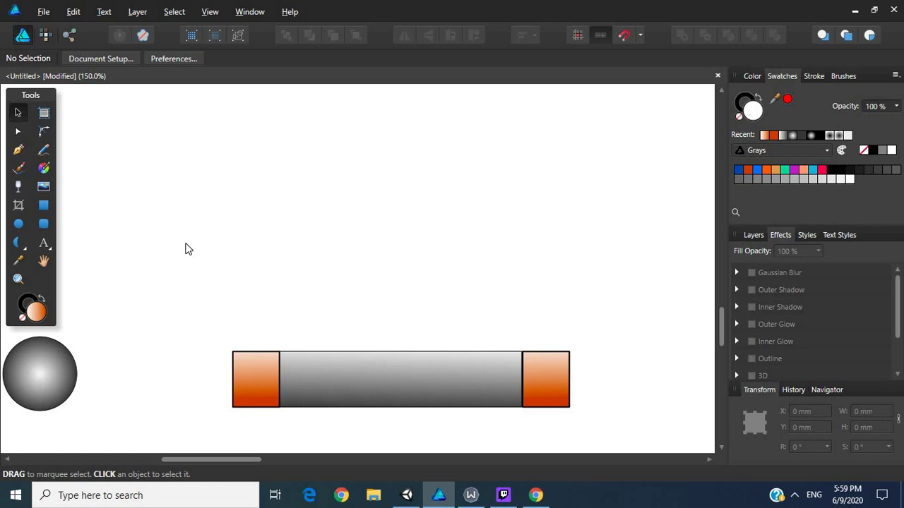
# - Convert the left end block to curves and show its nodes for editing with the Node tool
pyautogui.click(267, 405)
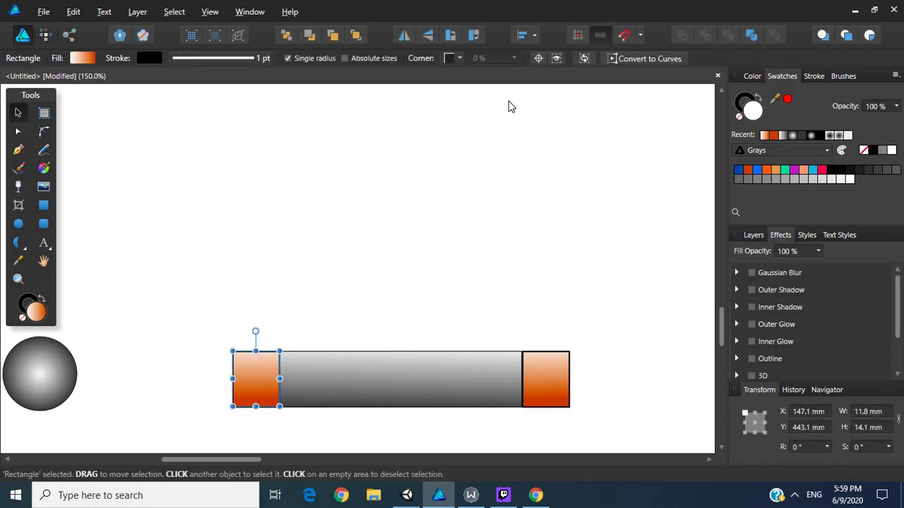
pyautogui.click(636, 59)
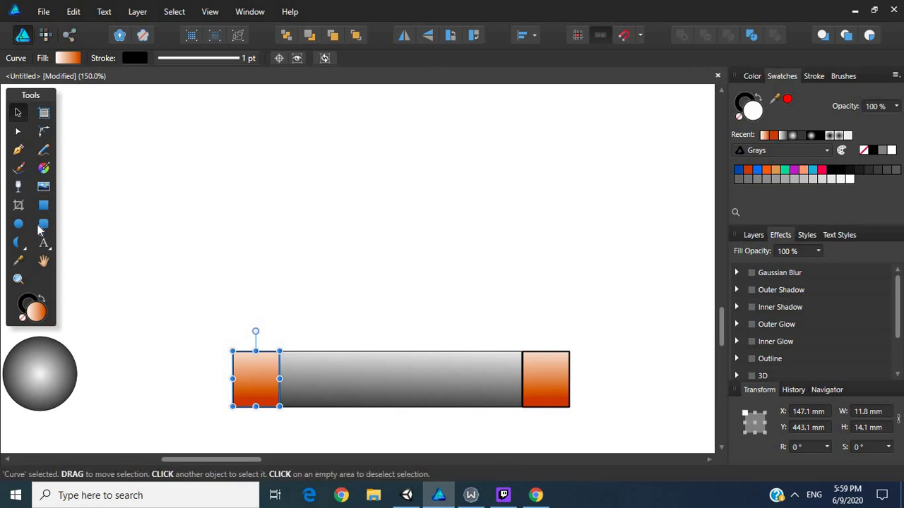
pyautogui.click(19, 132)
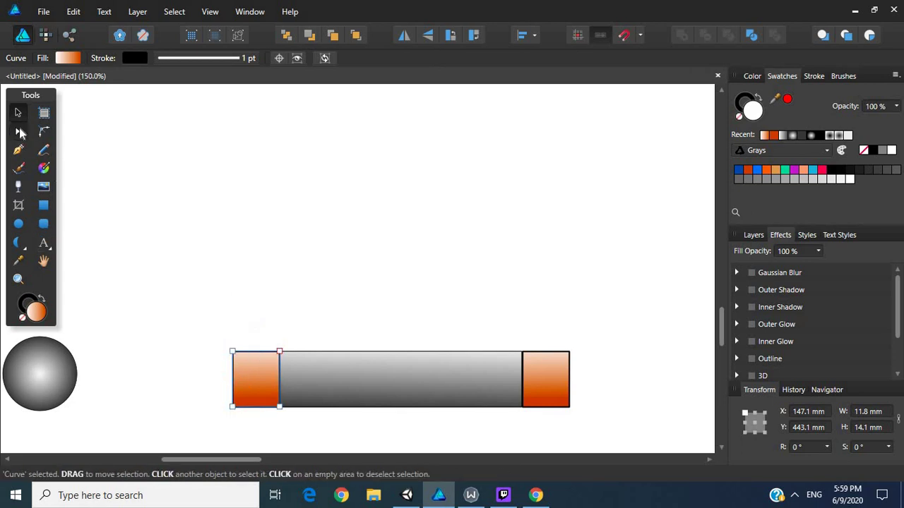
pyautogui.click(19, 132)
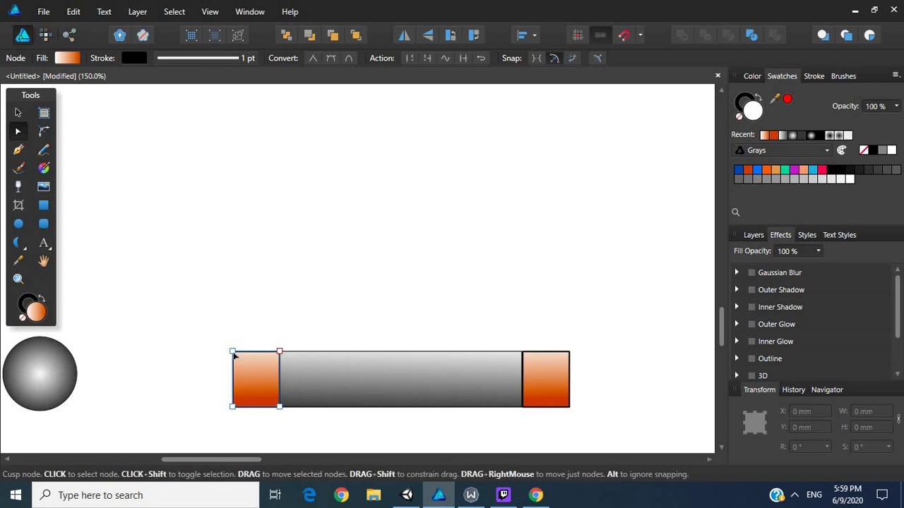
# - Convert the two upper corner nodes of the left end block to smooth nodes so its top edge curves outward
pyautogui.click(234, 353)
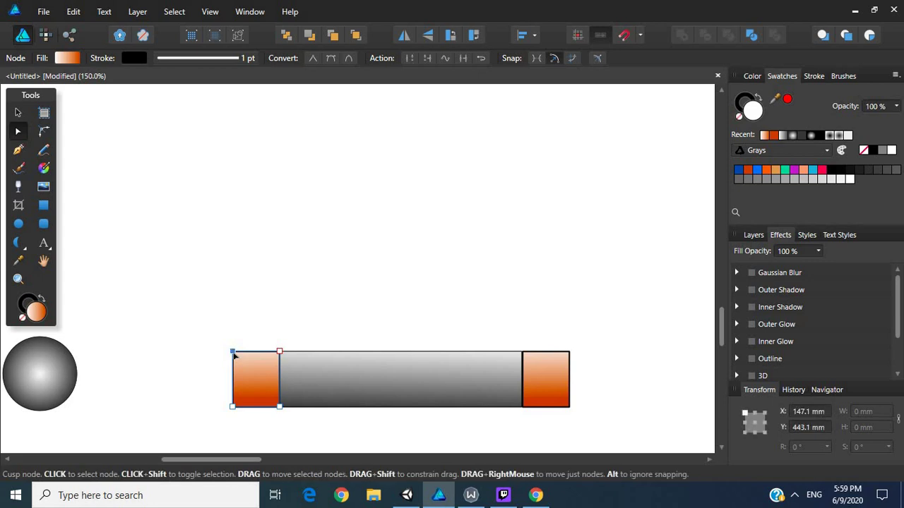
pyautogui.click(280, 352)
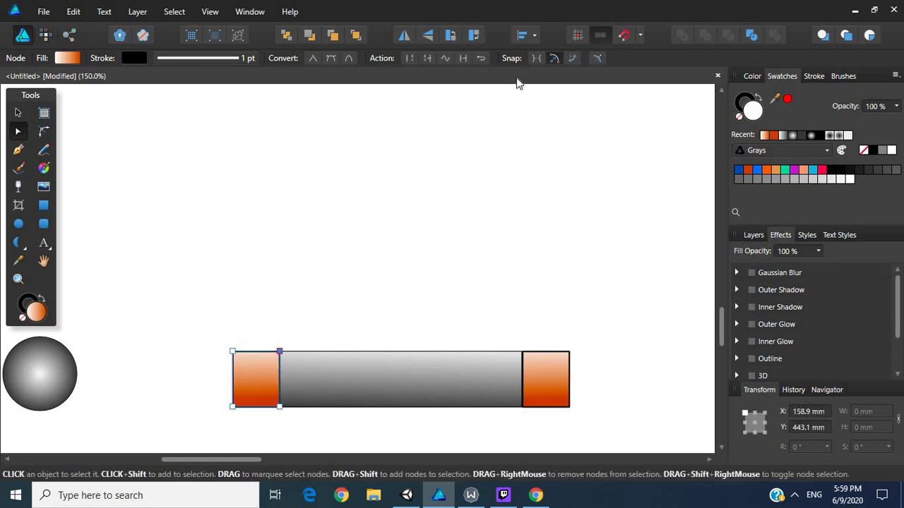
pyautogui.click(597, 58)
pyautogui.click(331, 61)
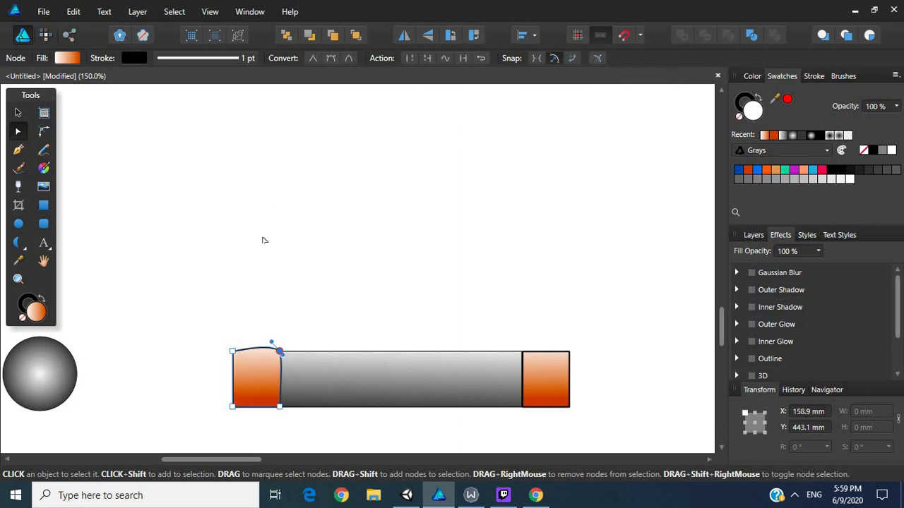
pyautogui.click(233, 351)
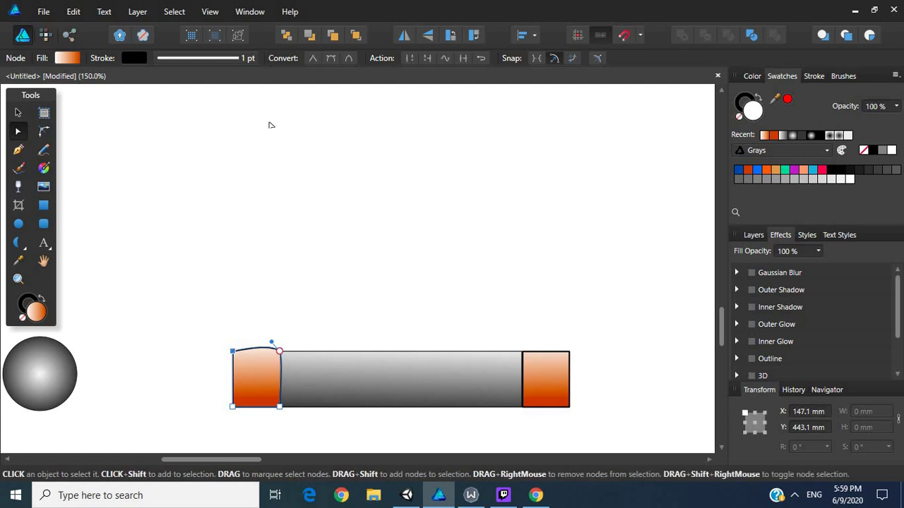
pyautogui.click(334, 59)
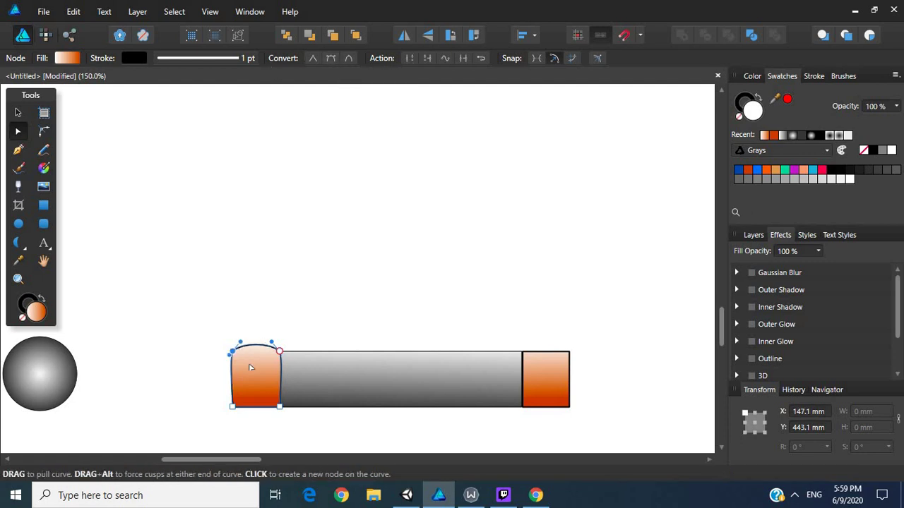
pyautogui.click(233, 406)
pyautogui.click(331, 60)
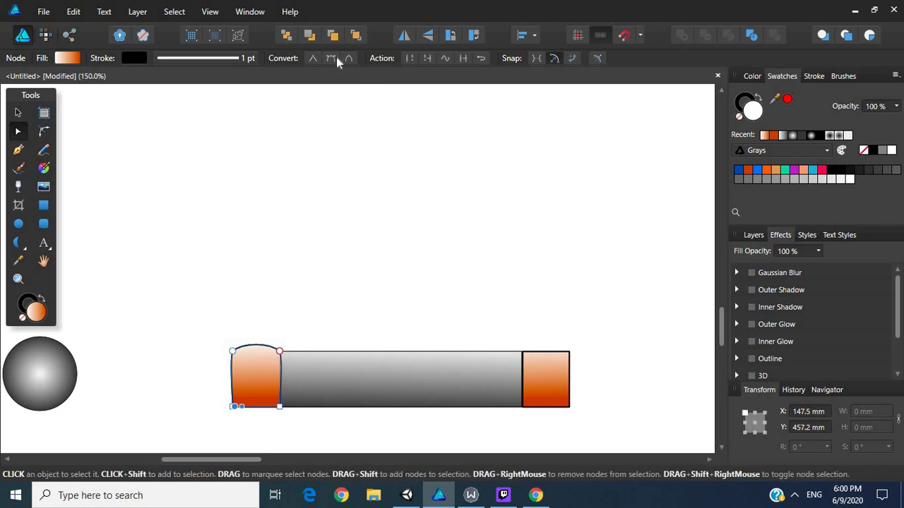
pyautogui.click(233, 406)
pyautogui.click(329, 60)
pyautogui.click(271, 319)
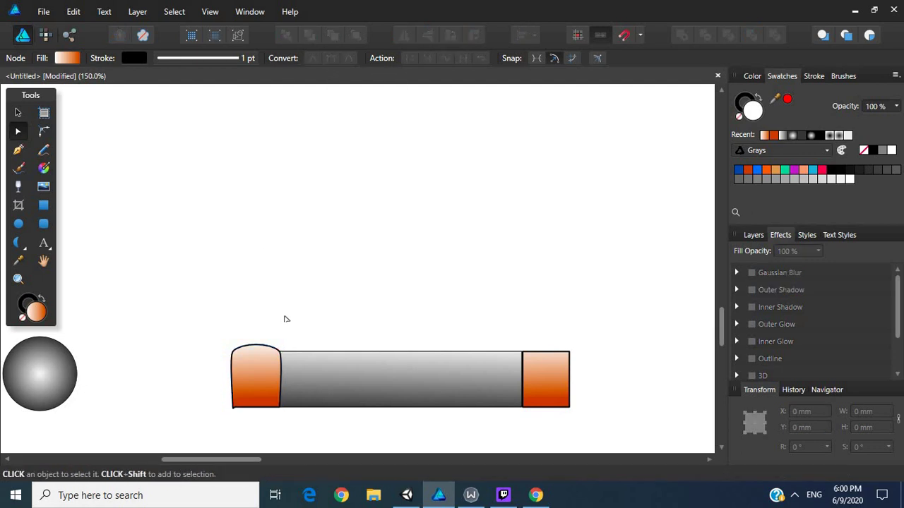
pyautogui.hotkey('ctrl', 'z')
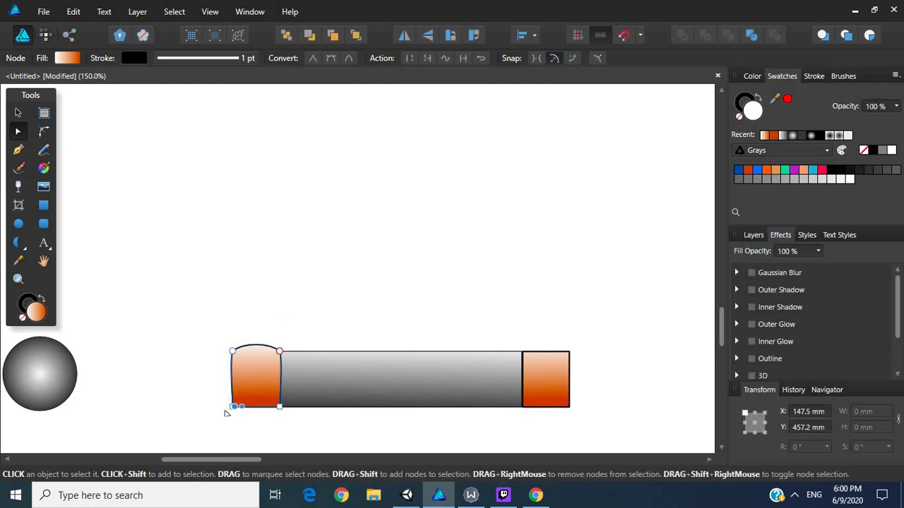
pyautogui.moveTo(233, 407); pyautogui.dragTo(235, 406)
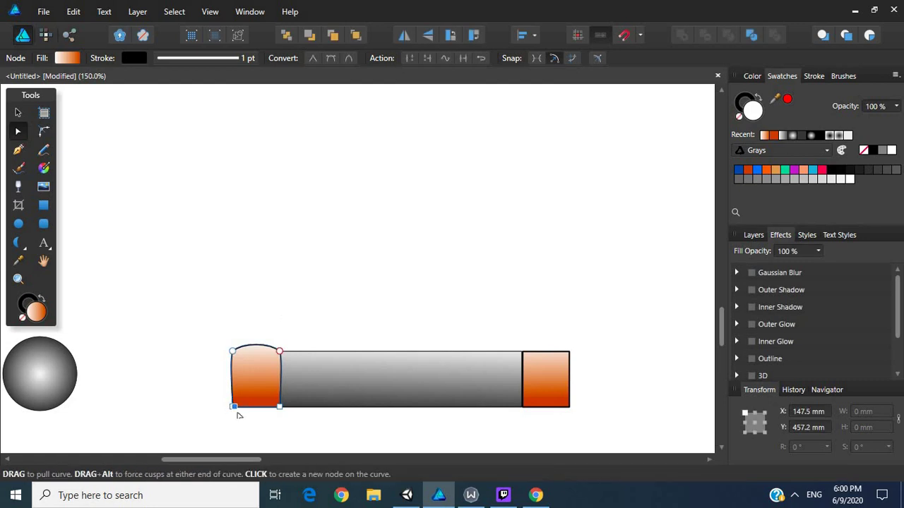
pyautogui.hotkey('ctrl', 'z')
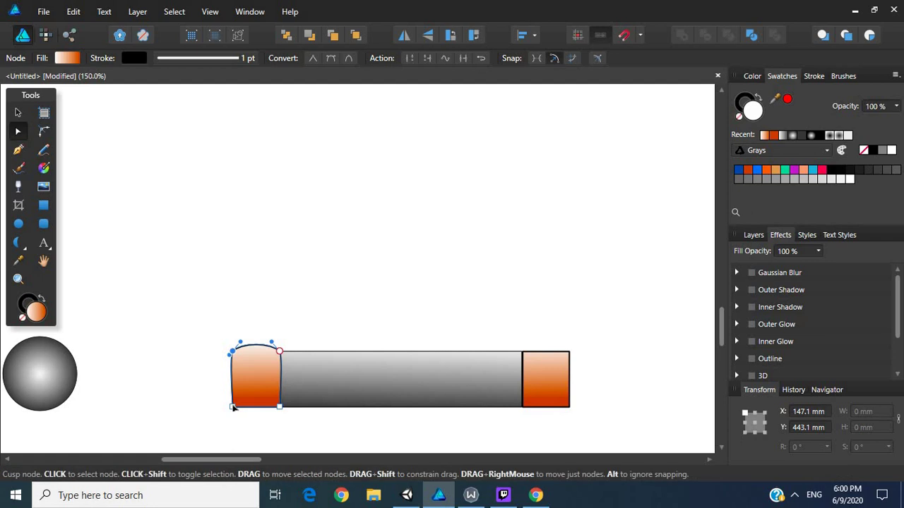
# - Convert the two lower corner nodes of the left end block to smooth nodes and deselect the block
pyautogui.click(233, 407)
pyautogui.click(329, 59)
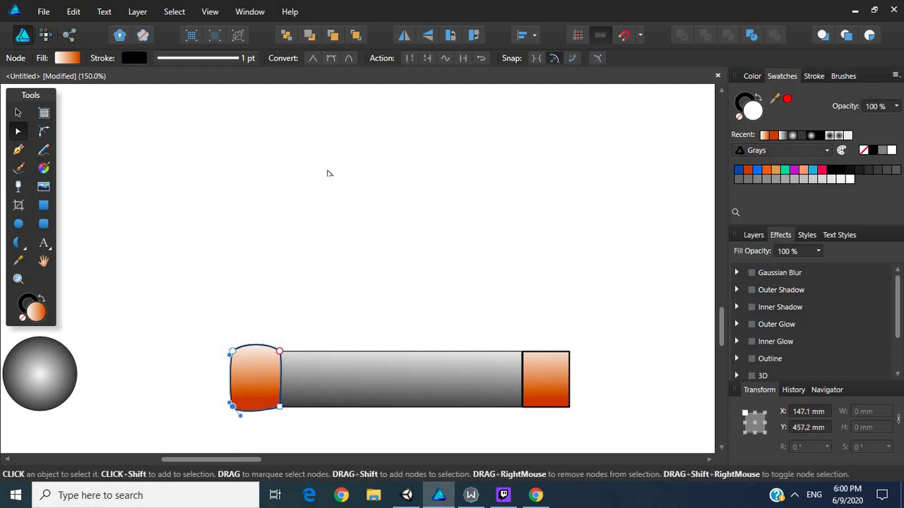
pyautogui.click(280, 408)
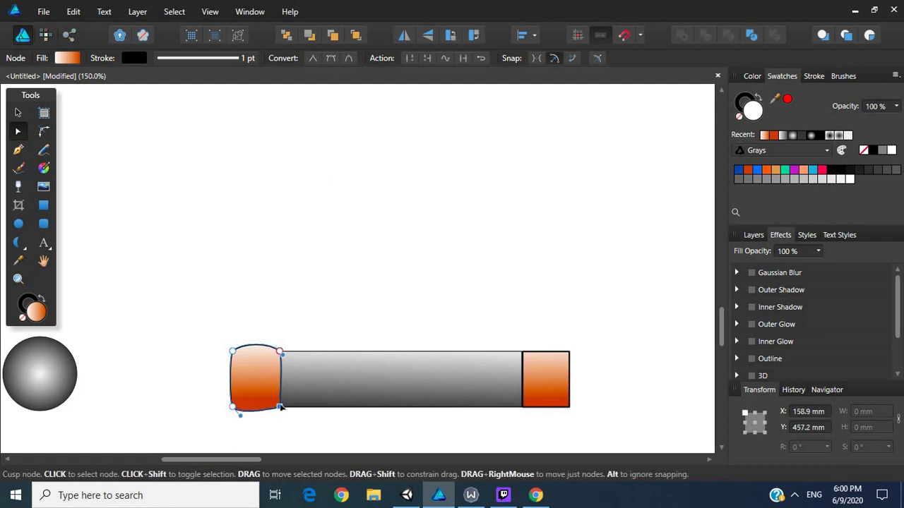
pyautogui.click(335, 56)
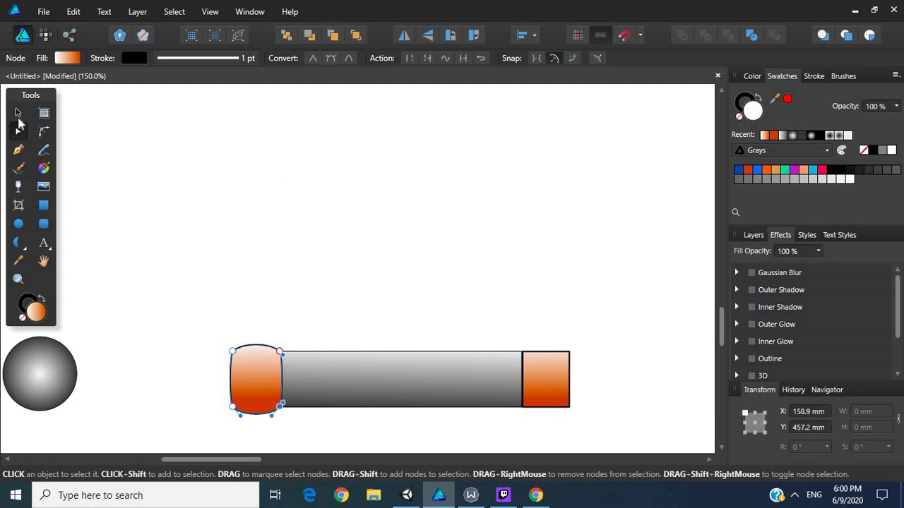
pyautogui.click(18, 115)
pyautogui.click(233, 175)
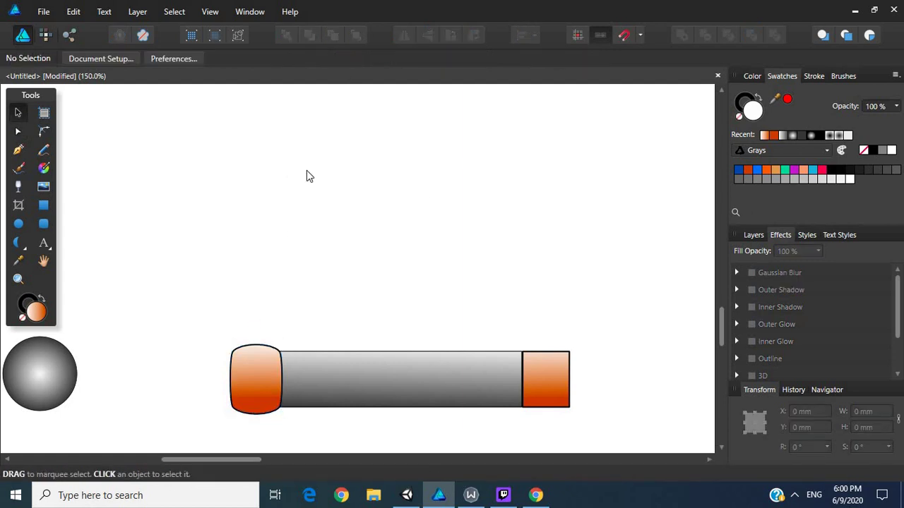
# - Convert the right end block to curves and show its nodes for editing with the Node tool
pyautogui.click(545, 382)
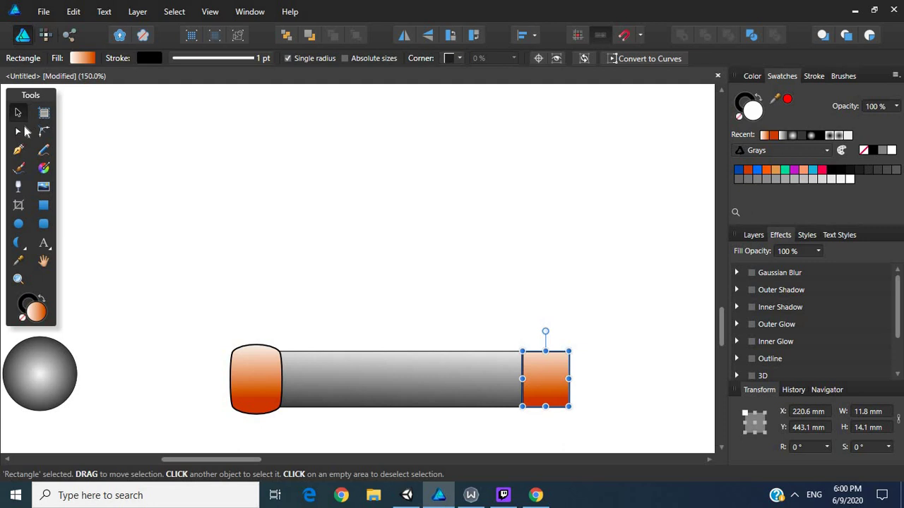
pyautogui.click(656, 59)
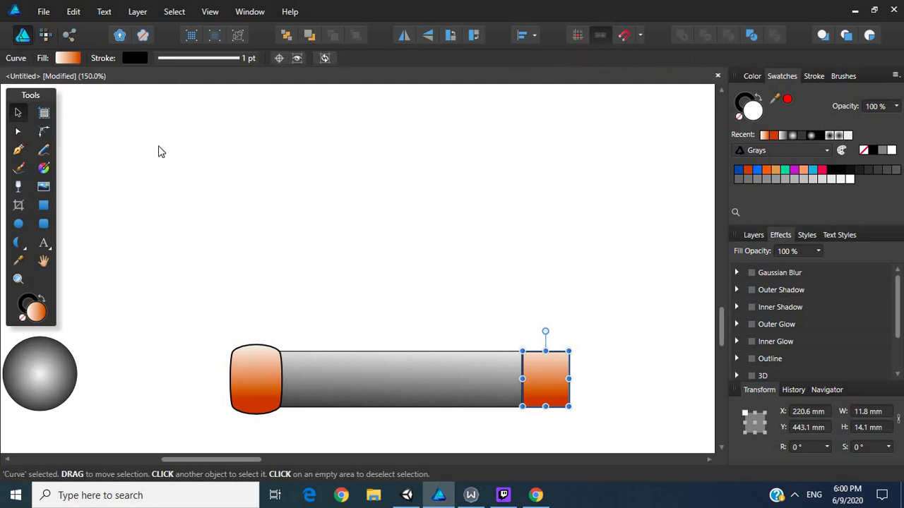
pyautogui.click(17, 131)
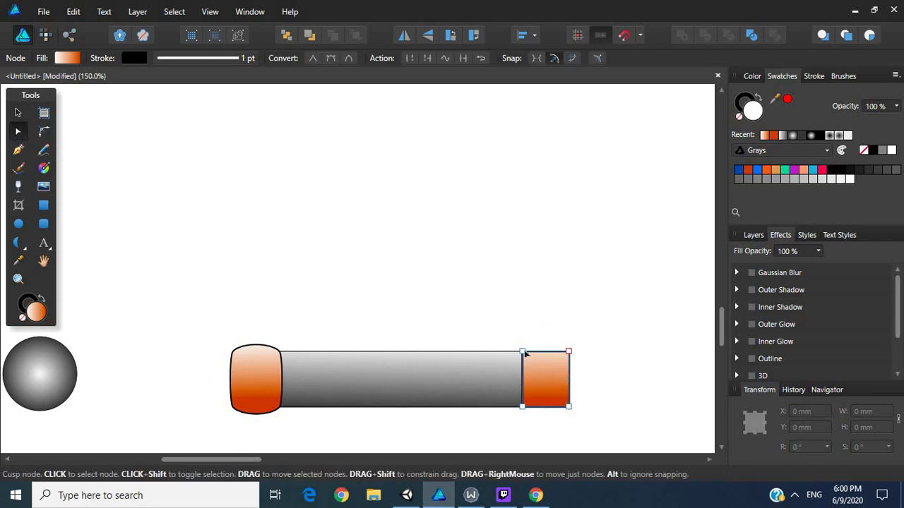
# - Convert all four corner nodes of the right end block to smooth nodes together and deselect the block
pyautogui.click(523, 351)
pyautogui.keyDown('shift'); pyautogui.click(569, 352); pyautogui.keyUp('shift')
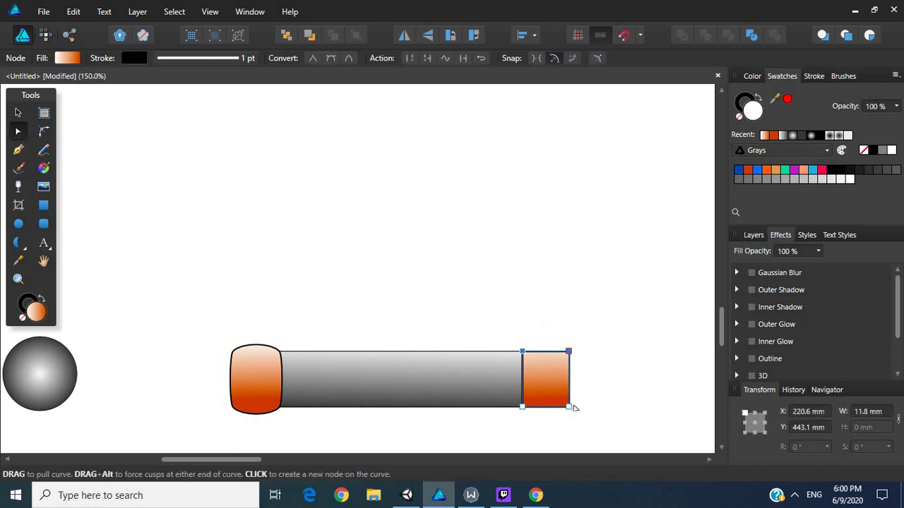
pyautogui.keyDown('shift'); pyautogui.click(569, 407); pyautogui.keyUp('shift')
pyautogui.keyDown('shift'); pyautogui.click(522, 408); pyautogui.keyUp('shift')
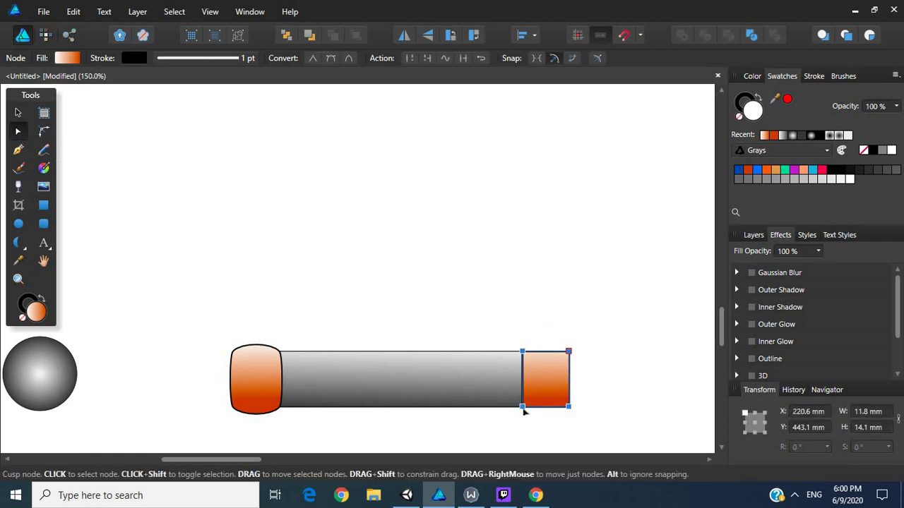
pyautogui.click(334, 58)
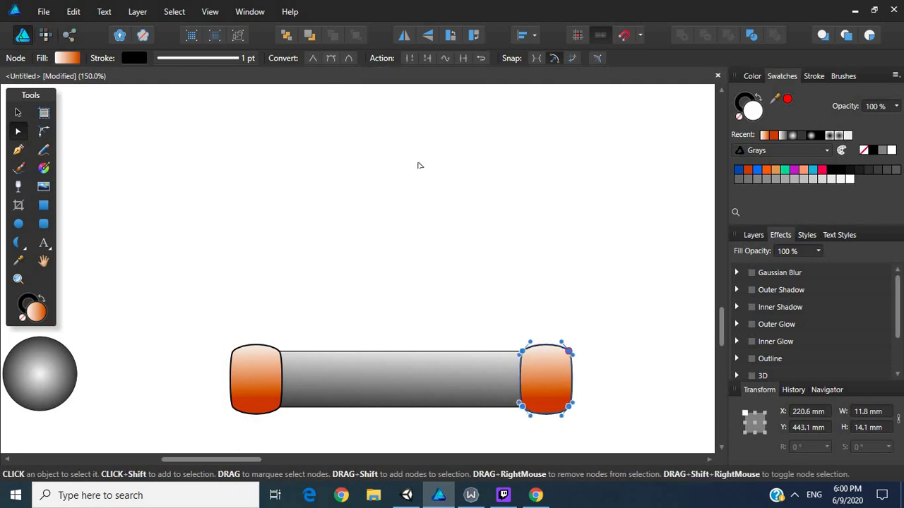
pyautogui.click(418, 165)
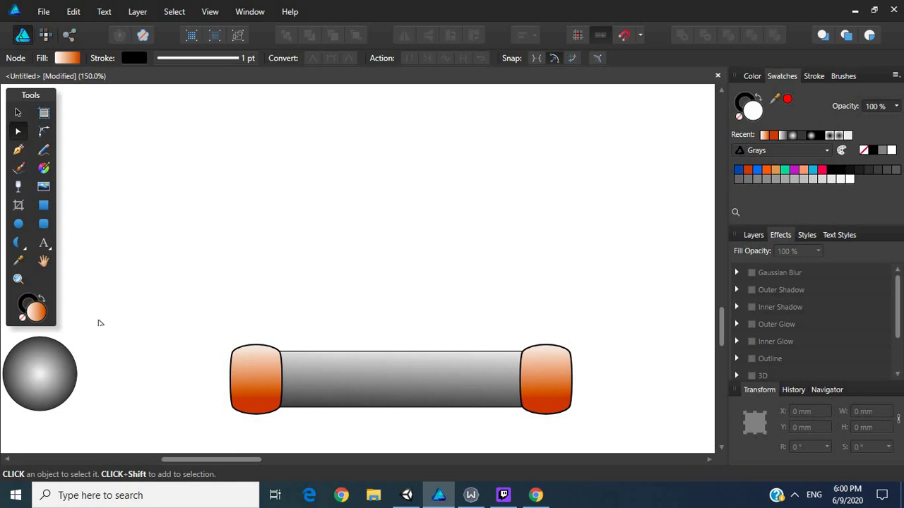
# - Convert the gray rectangle to curves and add two nodes along its top edge, at about X 178.1 mm and 200.9 mm
pyautogui.click(17, 281)
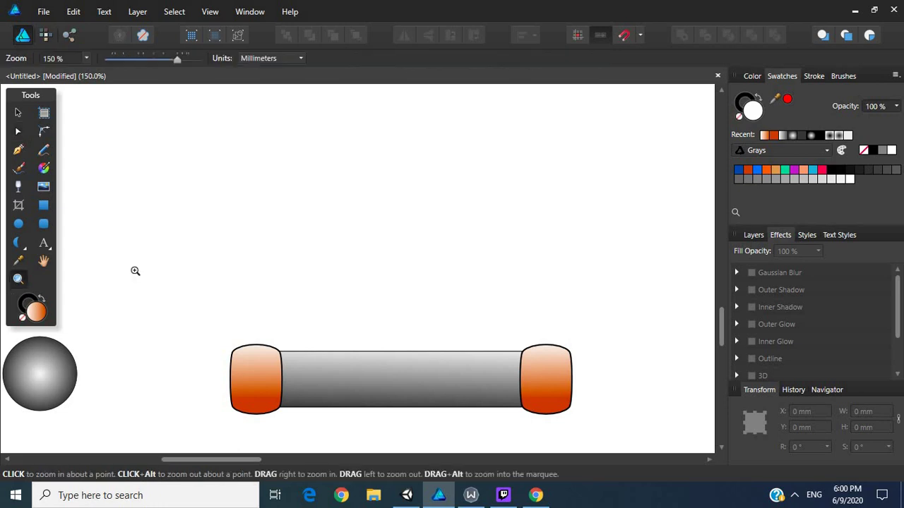
pyautogui.click(19, 133)
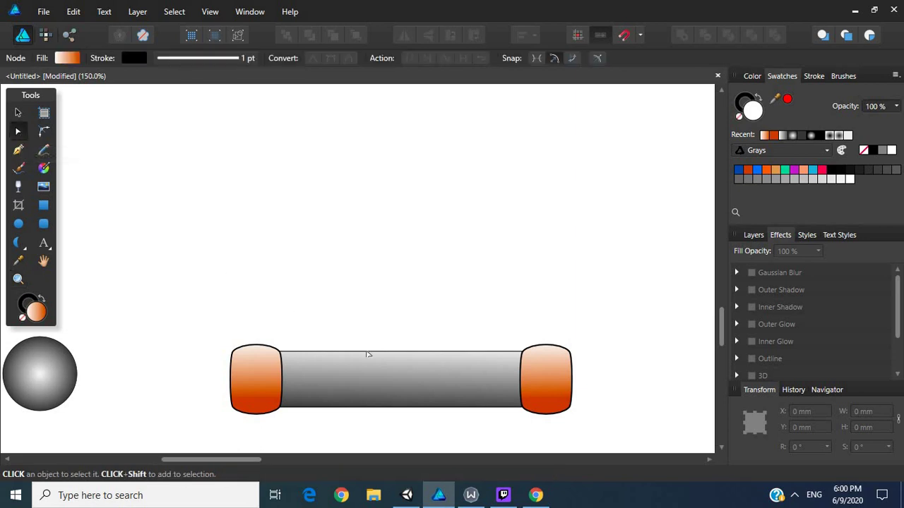
pyautogui.click(364, 355)
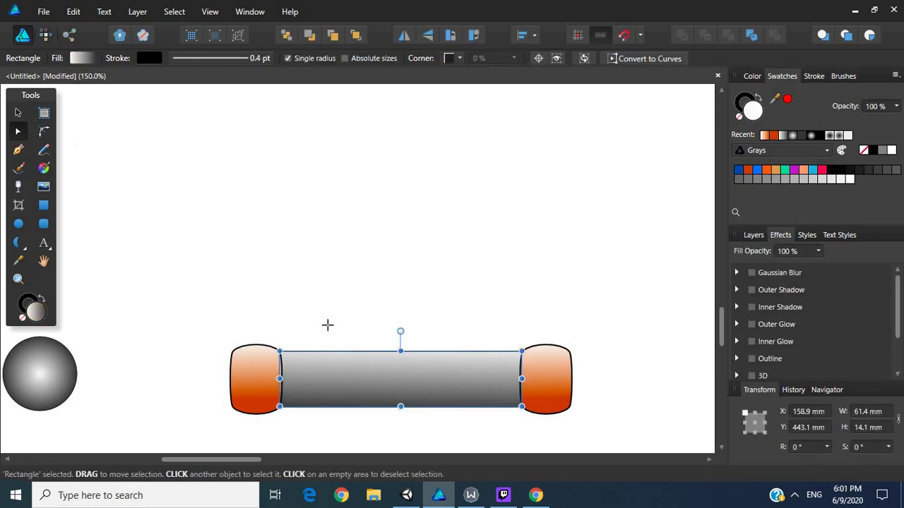
pyautogui.click(662, 56)
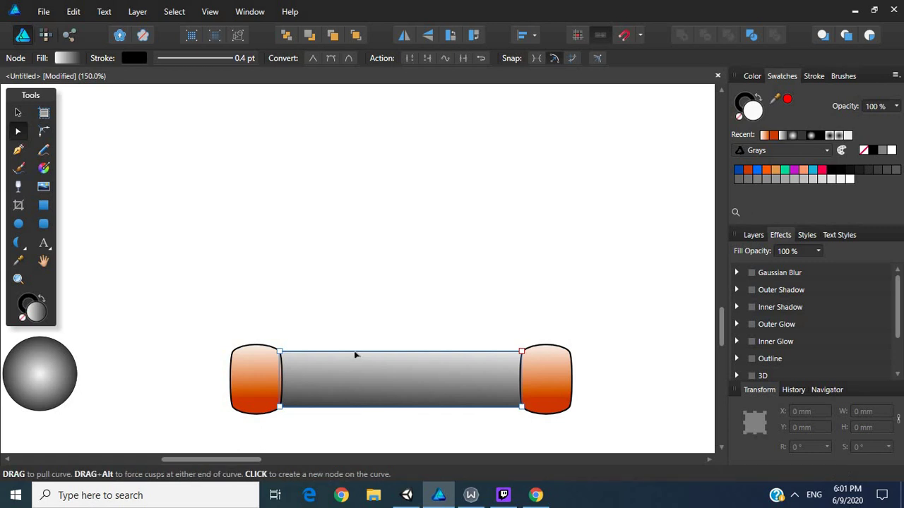
pyautogui.click(355, 354)
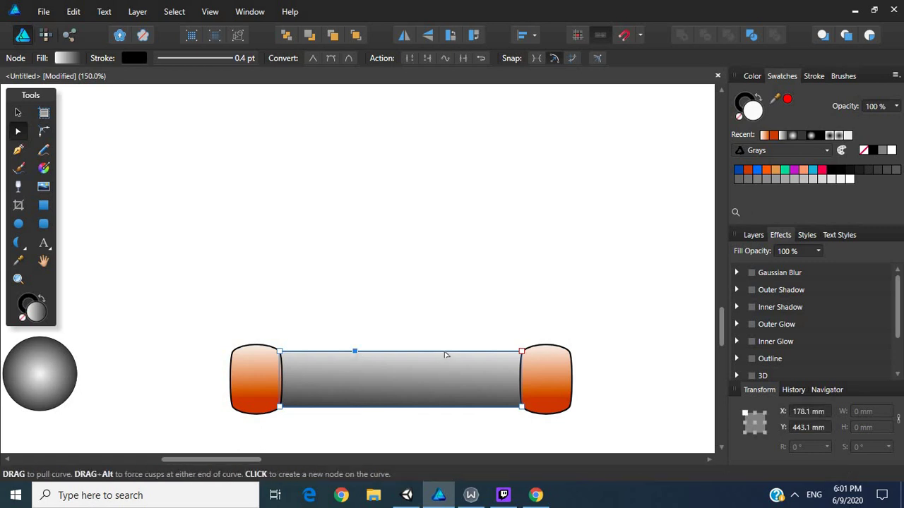
pyautogui.click(445, 354)
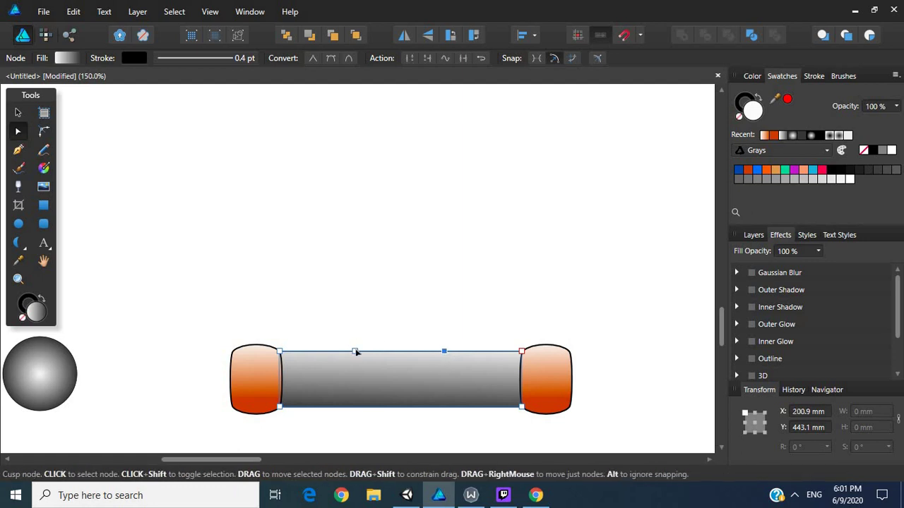
# - Raise both added top-edge nodes of the gray paddle body to Y 439.7 mm and deselect the shape
pyautogui.moveTo(355, 351); pyautogui.dragTo(354, 339)
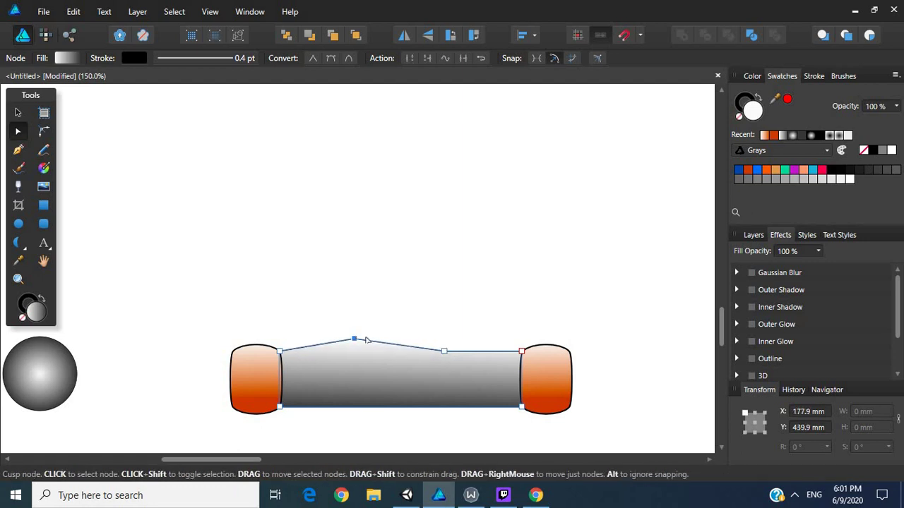
pyautogui.click(810, 427)
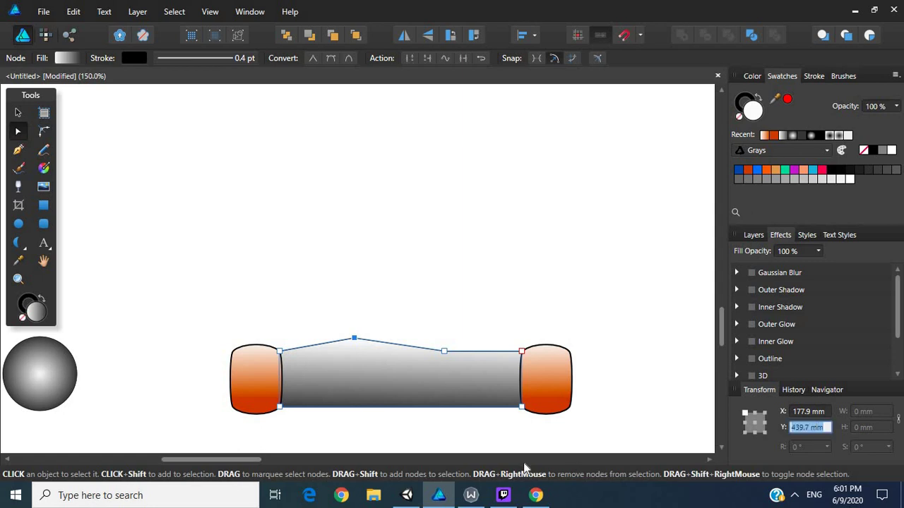
pyautogui.click(444, 351)
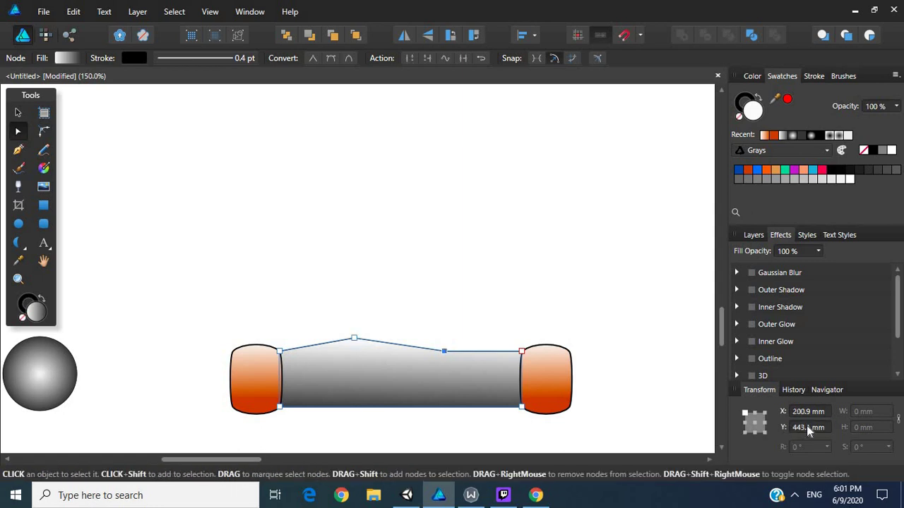
pyautogui.click(808, 427)
pyautogui.write('439.7')
pyautogui.press('Return')
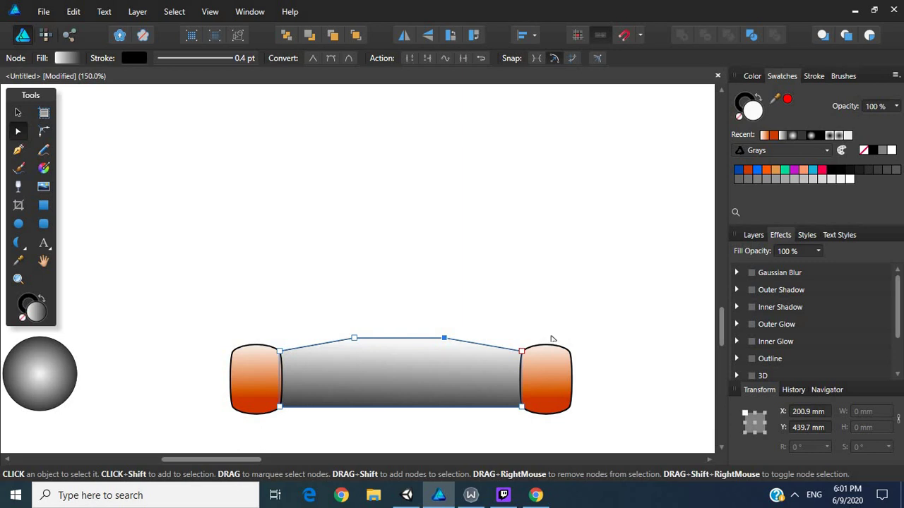
pyautogui.click(555, 267)
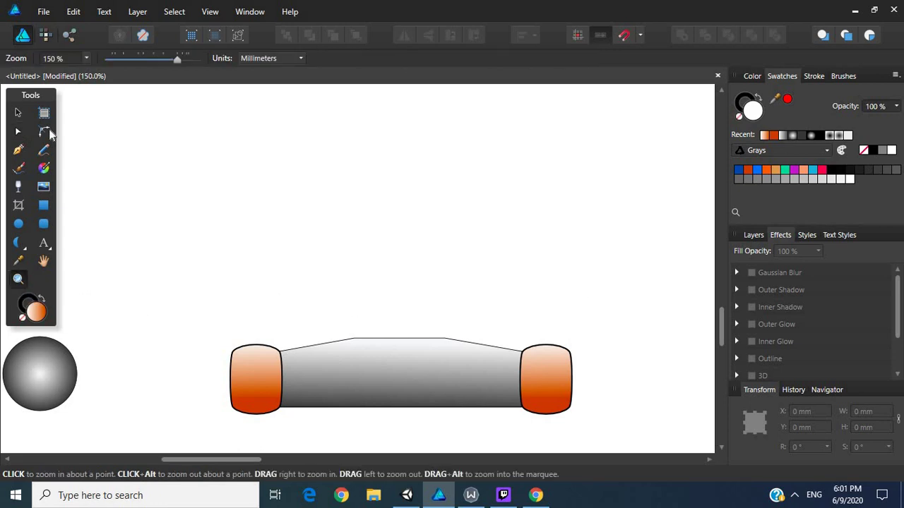
# - View the ball and paddle on the whole page, then frame the empty area above them at 75% zoom
pyautogui.keyDown('alt'); pyautogui.click(281, 256); pyautogui.keyUp('alt')
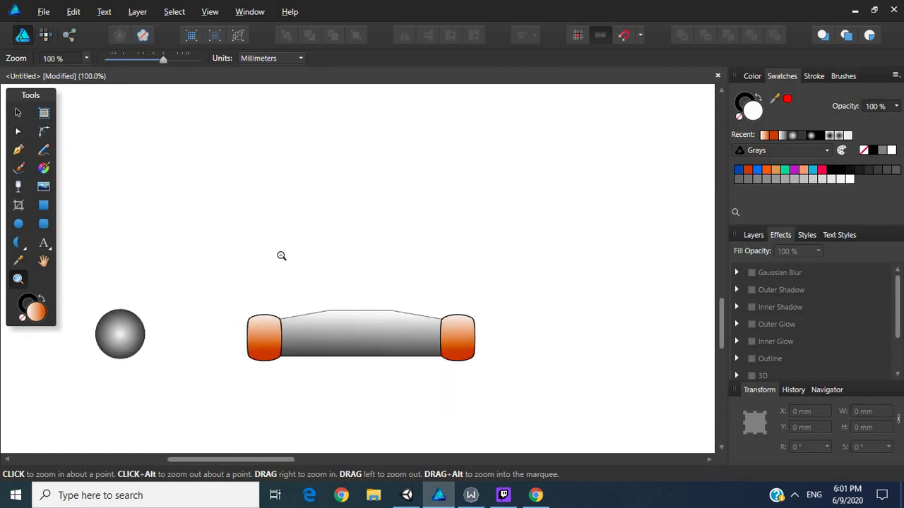
pyautogui.keyDown('alt'); pyautogui.click(281, 256); pyautogui.keyUp('alt')
pyautogui.keyDown('alt'); pyautogui.click(281, 255); pyautogui.keyUp('alt')
pyautogui.keyDown('alt'); pyautogui.click(281, 255); pyautogui.keyUp('alt')
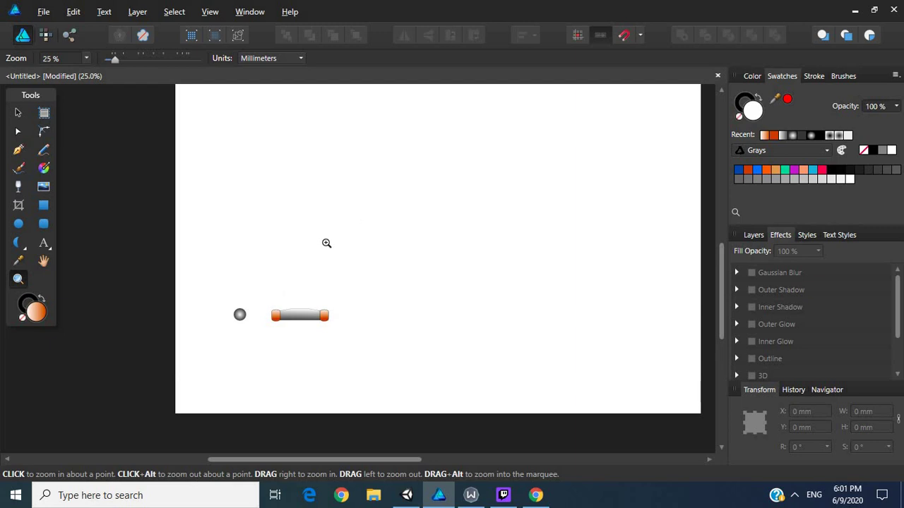
pyautogui.click(308, 255)
pyautogui.click(308, 255)
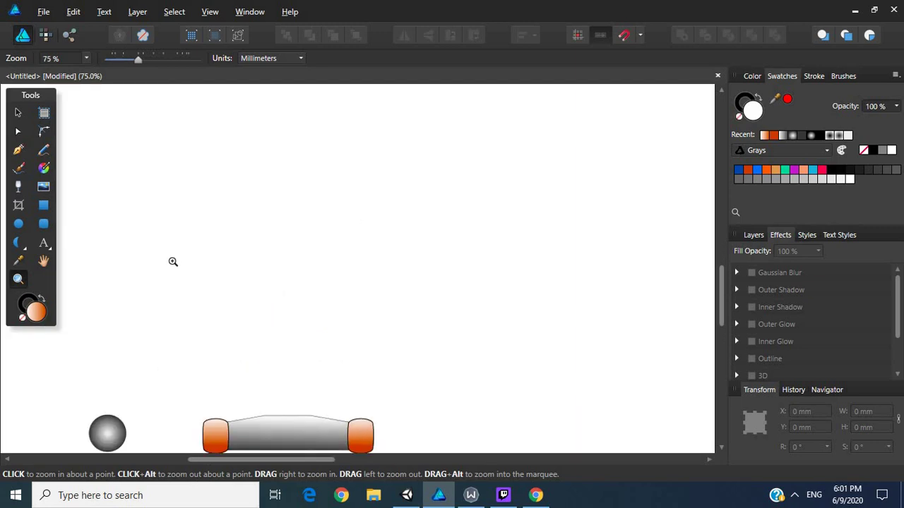
# - Draw a rounded square about 50.7 × 53.1 mm above the paddle and set its gradient's end stop to gray with lightness 67
pyautogui.click(44, 224)
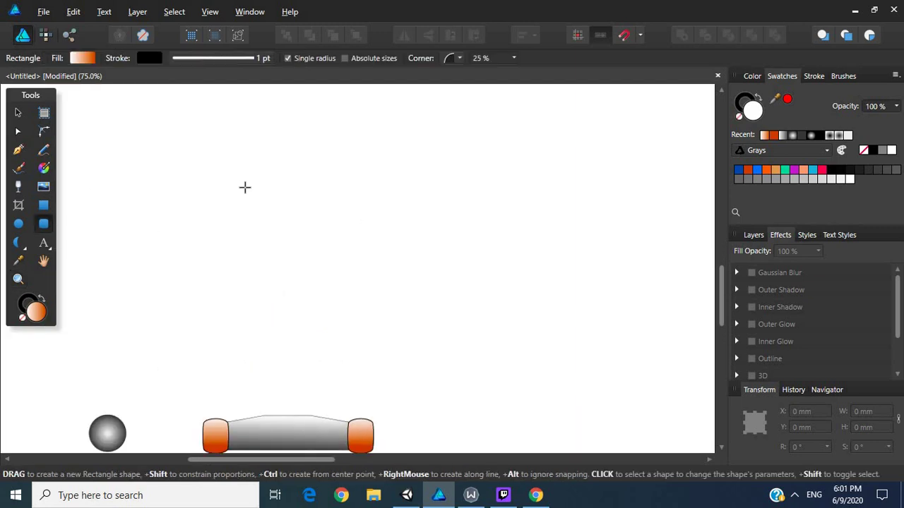
pyautogui.moveTo(329, 205); pyautogui.dragTo(429, 308)
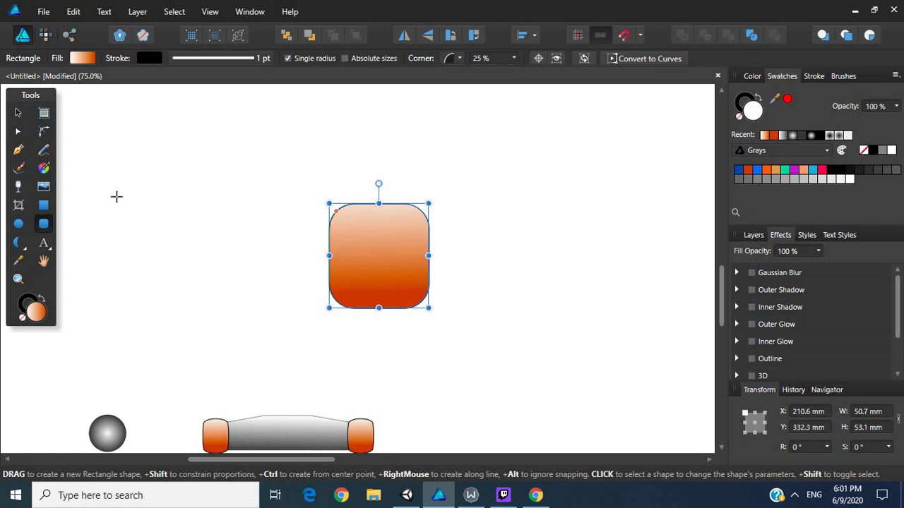
pyautogui.click(80, 60)
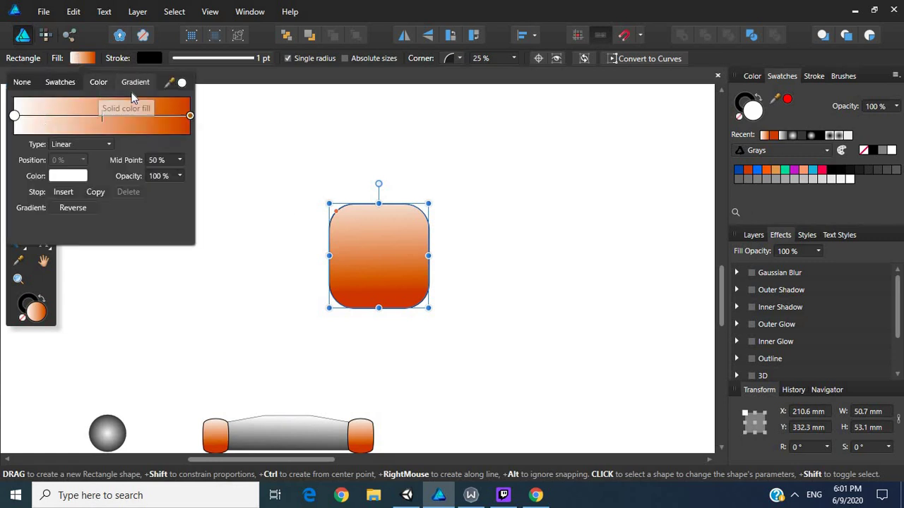
pyautogui.click(104, 85)
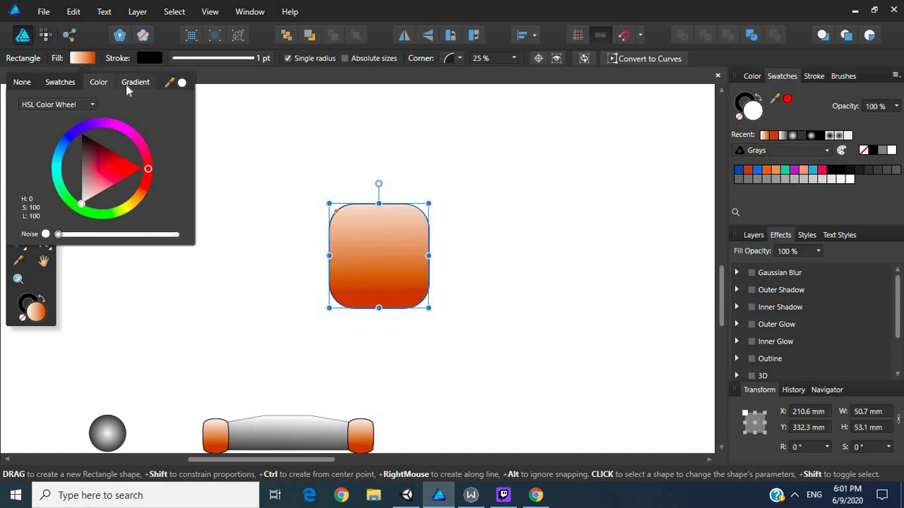
pyautogui.click(131, 83)
pyautogui.click(189, 116)
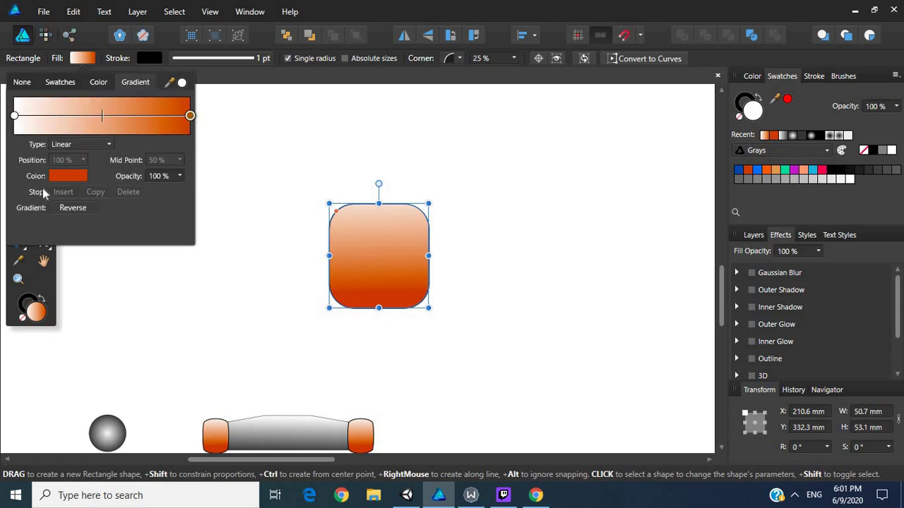
pyautogui.click(69, 177)
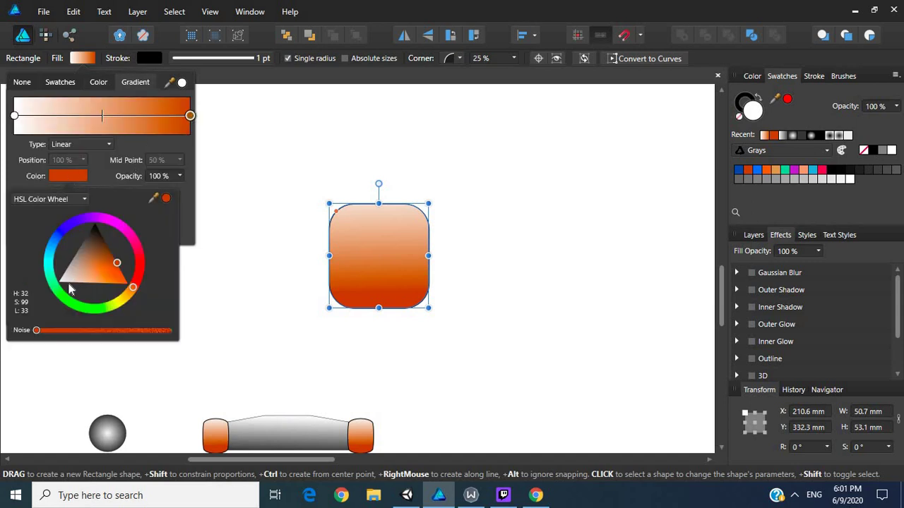
pyautogui.moveTo(73, 290); pyautogui.dragTo(69, 263)
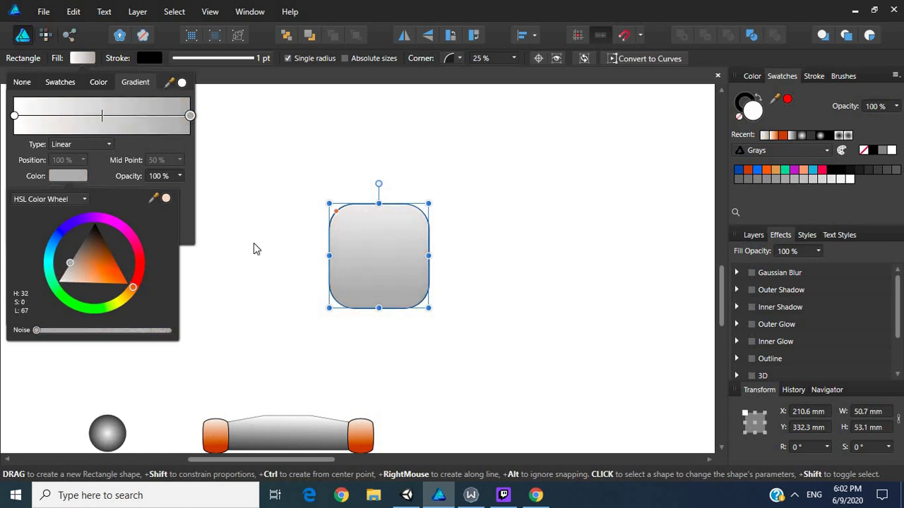
pyautogui.click(252, 247)
pyautogui.click(252, 247)
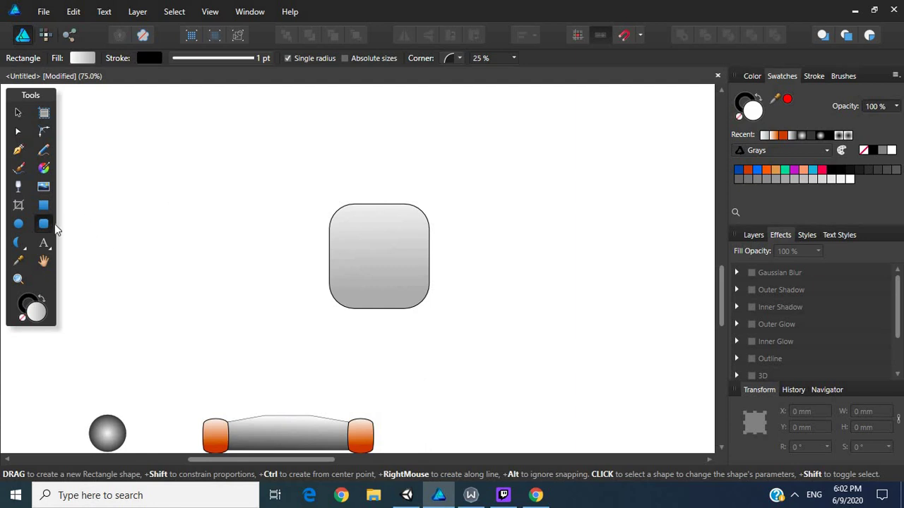
# - Draw a rounded square about 8.7 × 9.1 mm inside the block's upper-left corner and set its gradient's end stop to lightness 81
pyautogui.moveTo(341, 218); pyautogui.dragTo(358, 237)
pyautogui.click(95, 56)
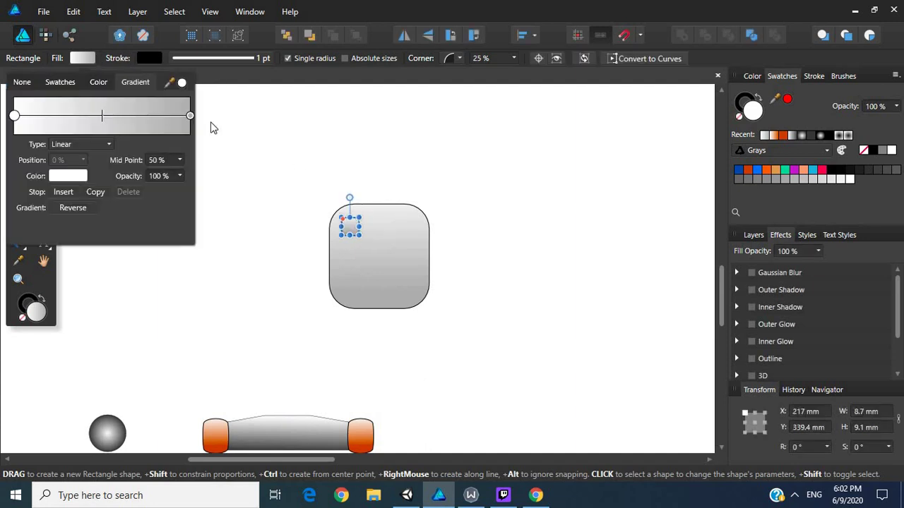
pyautogui.click(189, 116)
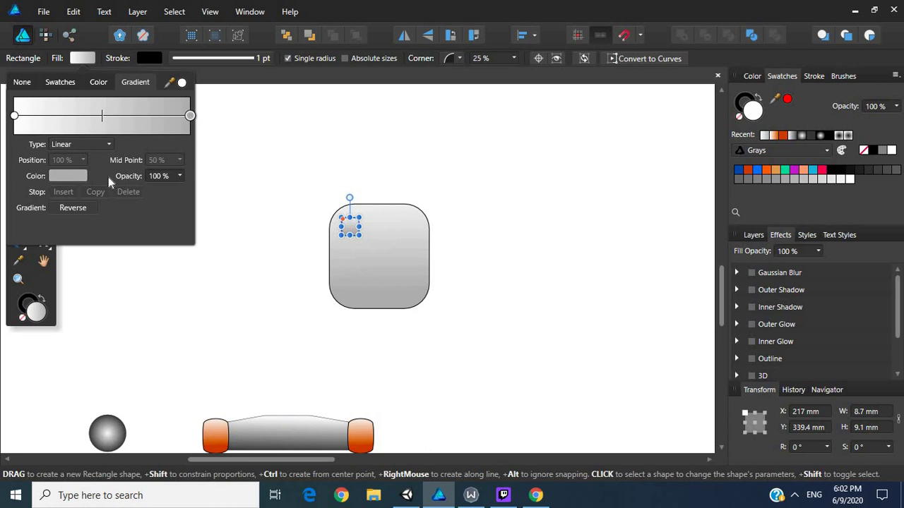
pyautogui.click(80, 175)
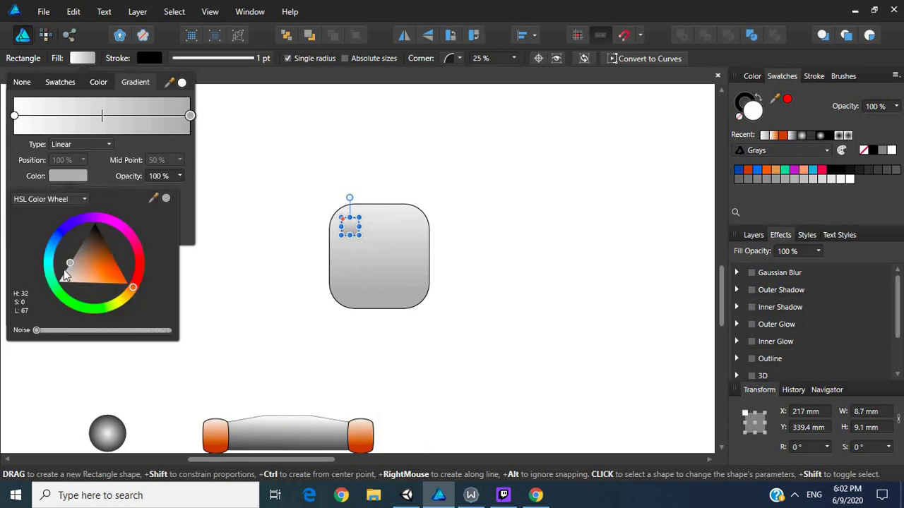
pyautogui.moveTo(68, 268); pyautogui.dragTo(64, 275)
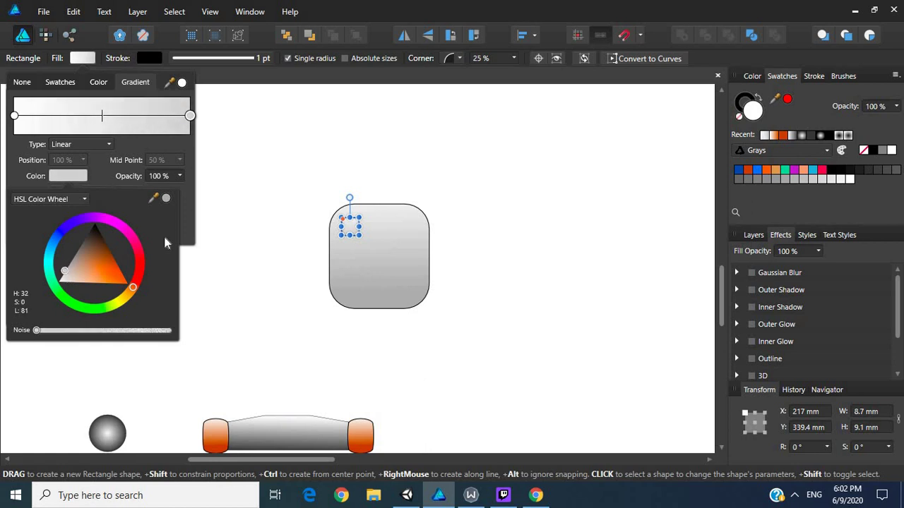
pyautogui.click(269, 233)
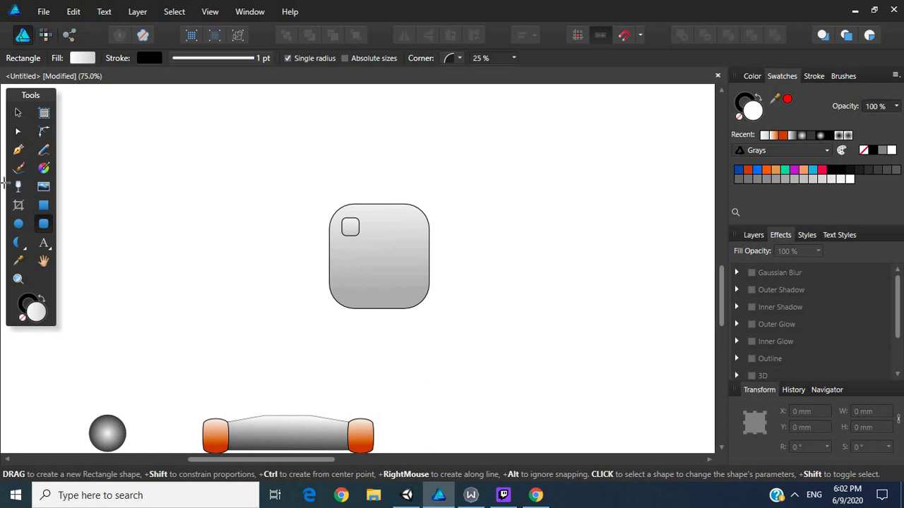
# - Redirect the large block's linear gradient diagonally, from just beyond its upper-left corner to its lower-right corner, and deselect it
pyautogui.click(44, 168)
pyautogui.click(354, 235)
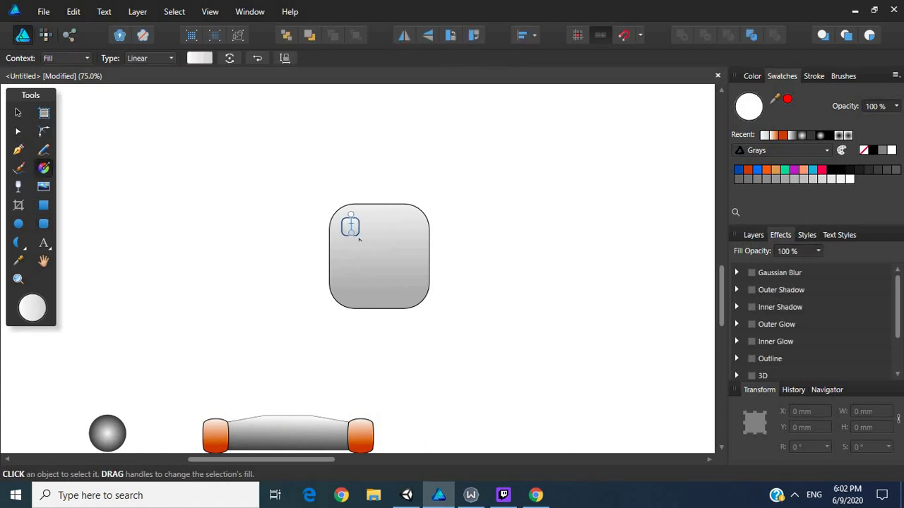
pyautogui.click(348, 226)
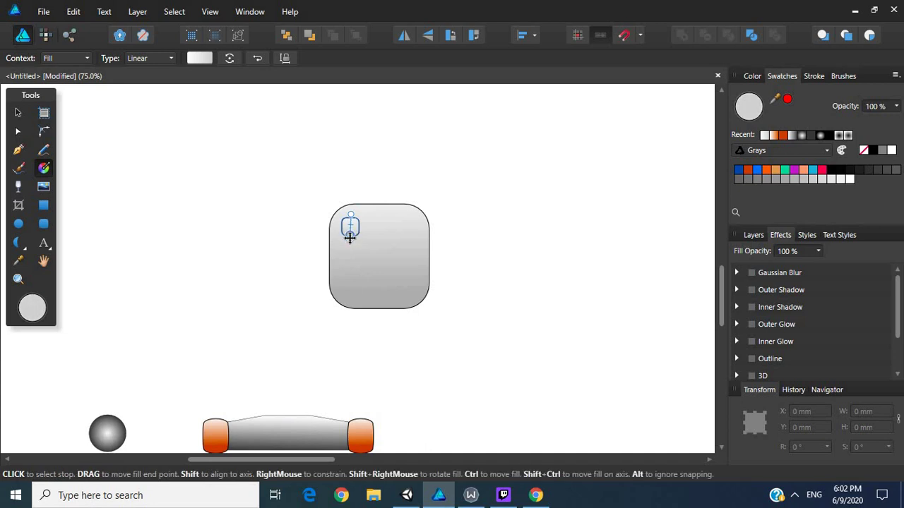
pyautogui.moveTo(384, 184); pyautogui.dragTo(417, 301)
pyautogui.moveTo(381, 185); pyautogui.dragTo(327, 187)
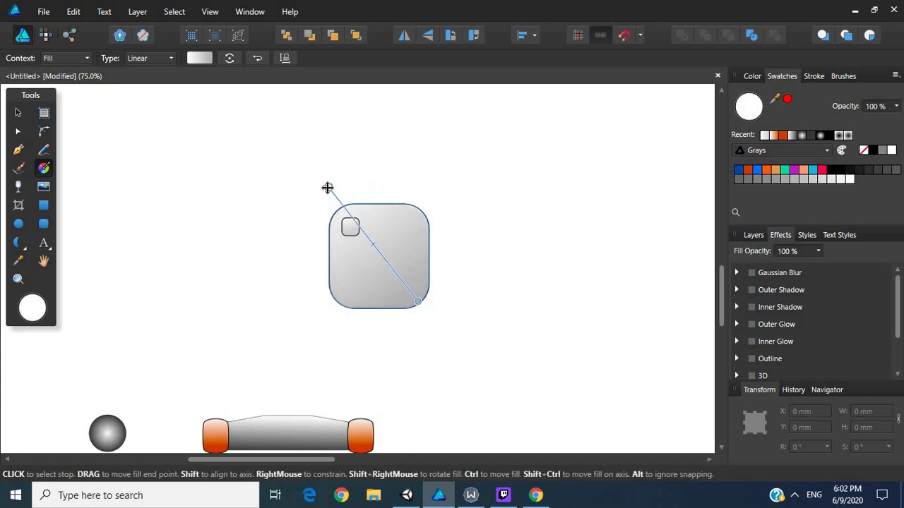
pyautogui.click(425, 306)
pyautogui.hotkey('ctrl', 'z')
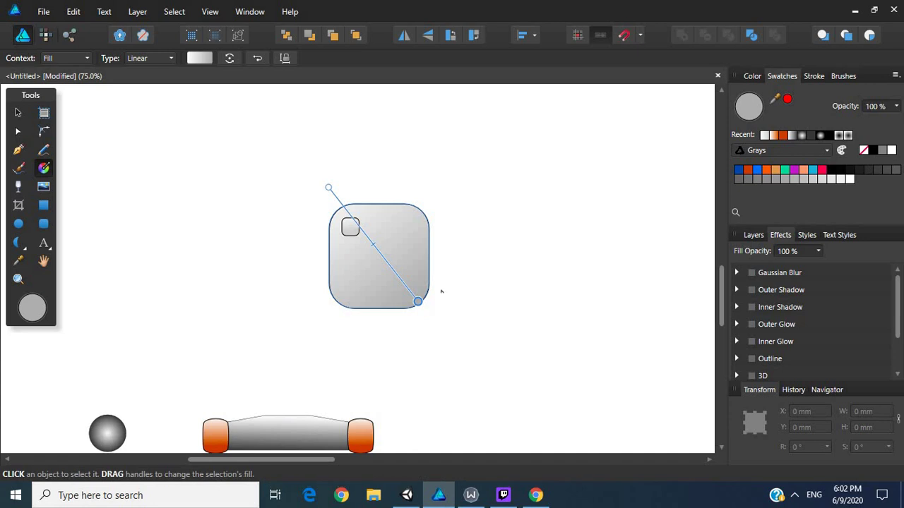
pyautogui.click(483, 224)
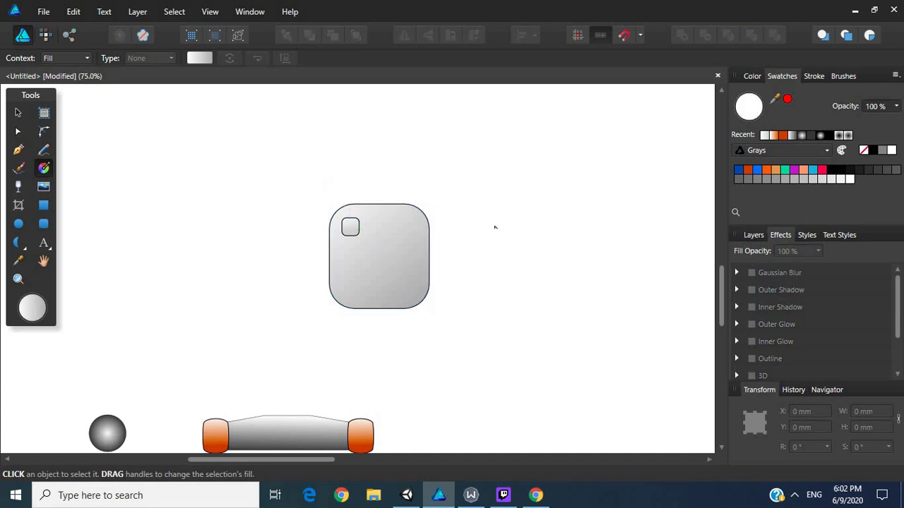
# - Set the stroke color of the small inner square to light gray and deselect it
pyautogui.click(18, 279)
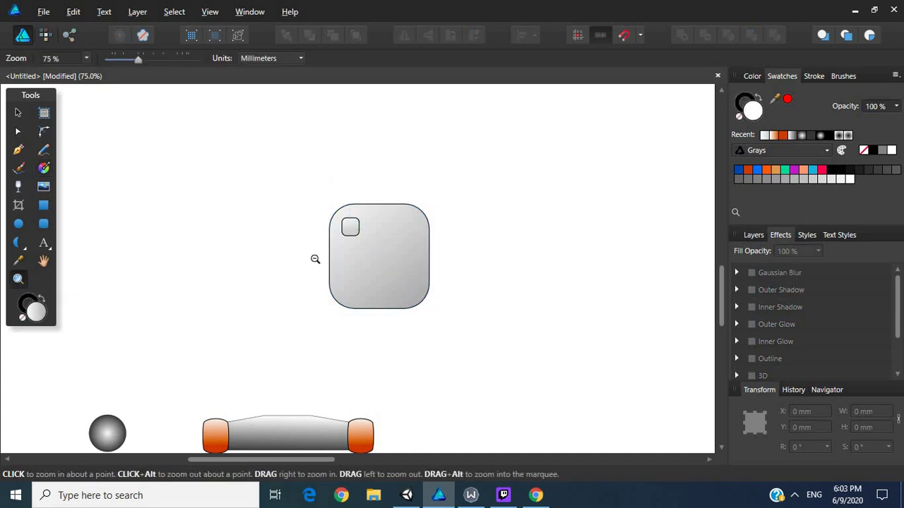
pyautogui.keyDown('alt'); pyautogui.click(315, 259); pyautogui.keyUp('alt')
pyautogui.keyDown('alt'); pyautogui.click(315, 259); pyautogui.keyUp('alt')
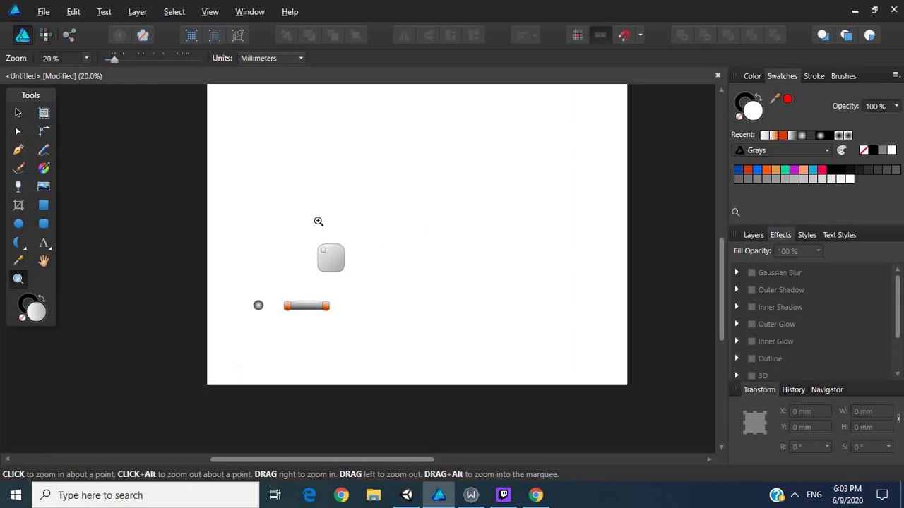
pyautogui.moveTo(318, 221); pyautogui.dragTo(371, 341)
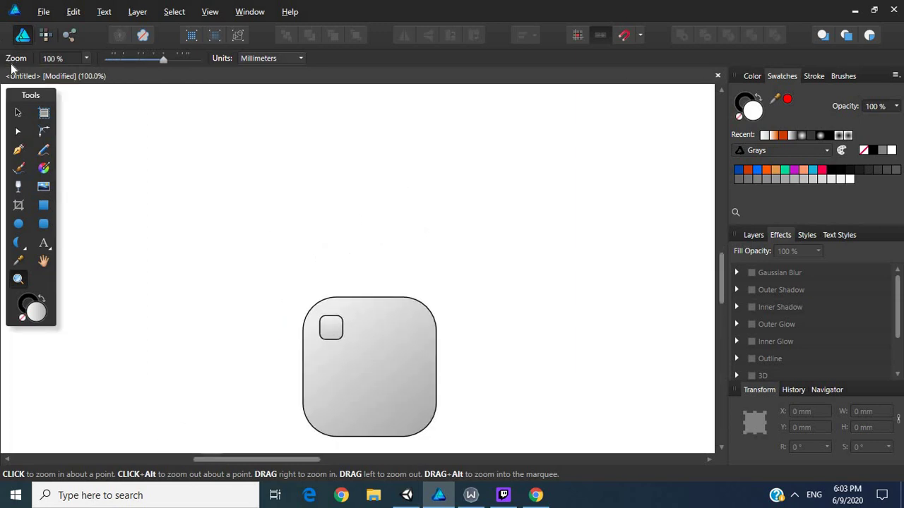
pyautogui.click(19, 112)
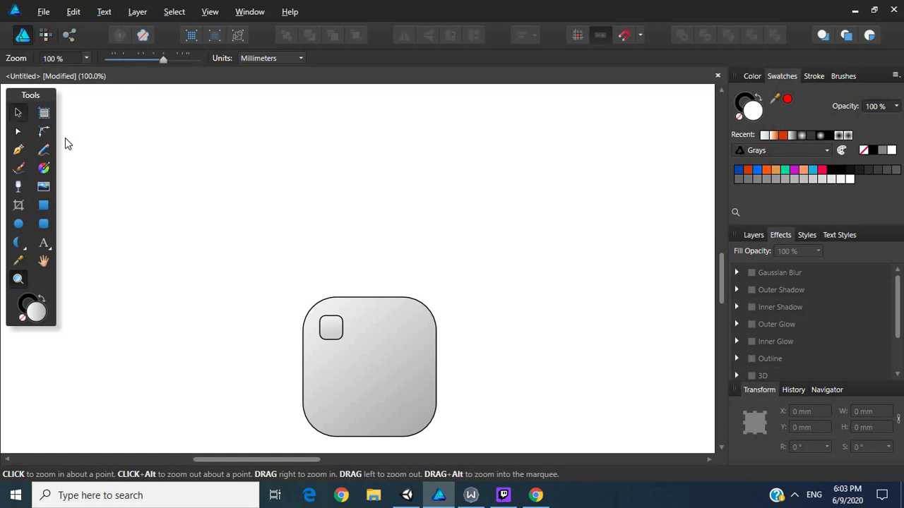
pyautogui.click(331, 319)
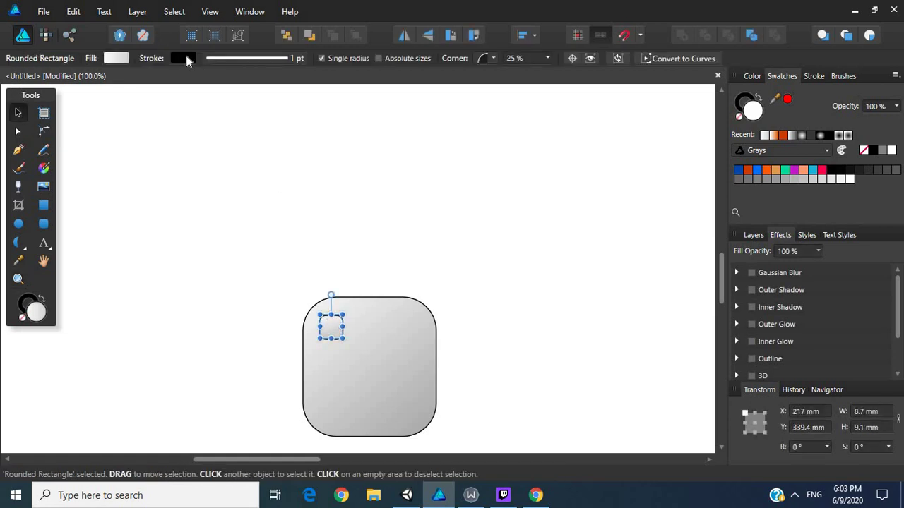
pyautogui.click(185, 58)
pyautogui.moveTo(175, 171)
pyautogui.mouseDown()
pyautogui.moveTo(168, 182)
pyautogui.moveTo(176, 188)
pyautogui.mouseUp()
pyautogui.click(411, 247)
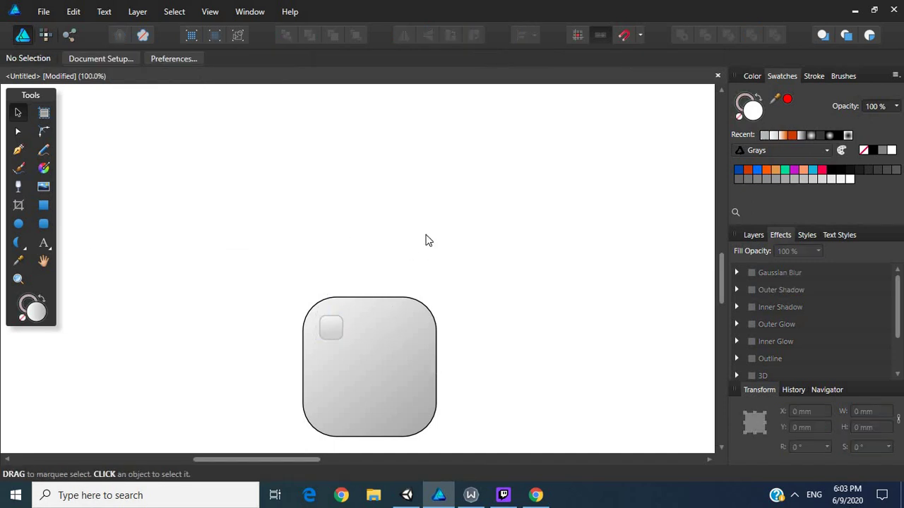
# - Try to enlarge the large block on its own to about 74.9 × 79.2 mm and undo the resize
pyautogui.click(18, 279)
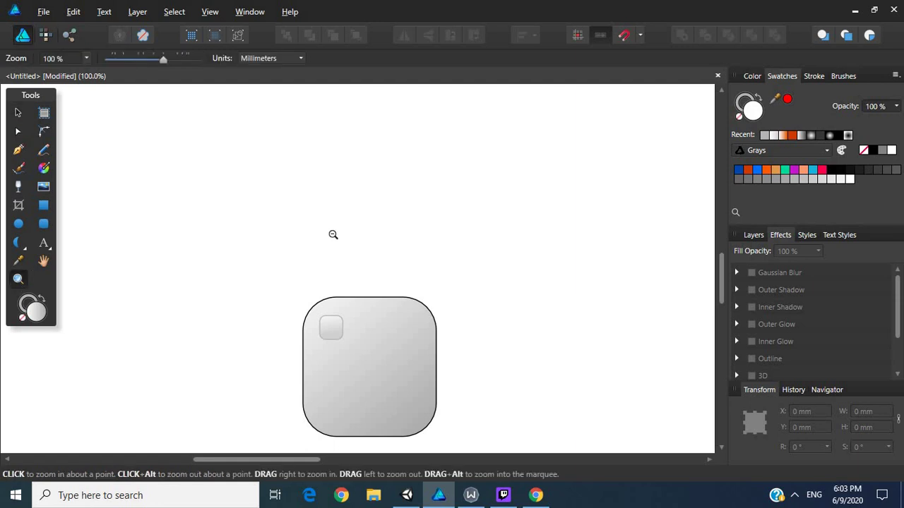
pyautogui.keyDown('alt'); pyautogui.click(332, 234); pyautogui.keyUp('alt')
pyautogui.keyDown('alt'); pyautogui.click(332, 234); pyautogui.keyUp('alt')
pyautogui.keyDown('alt'); pyautogui.click(332, 234); pyautogui.keyUp('alt')
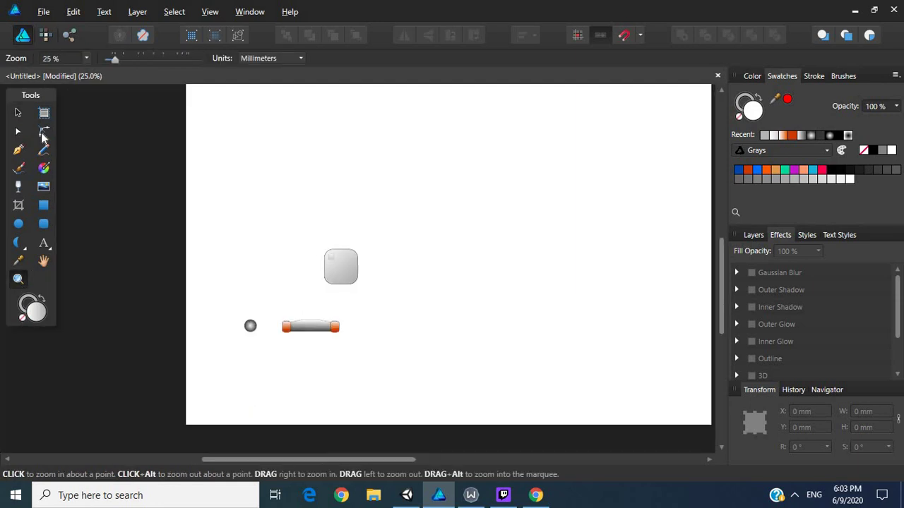
pyautogui.click(18, 113)
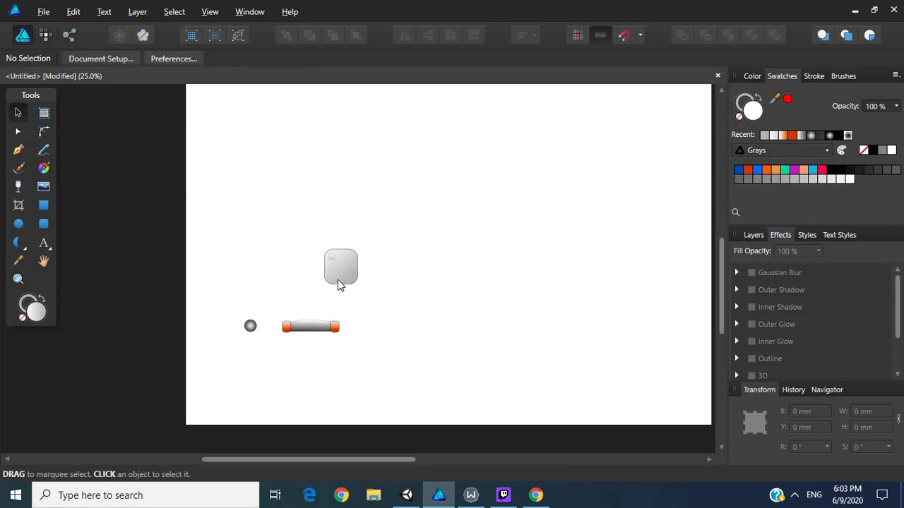
pyautogui.click(337, 282)
pyautogui.moveTo(323, 251); pyautogui.dragTo(308, 231)
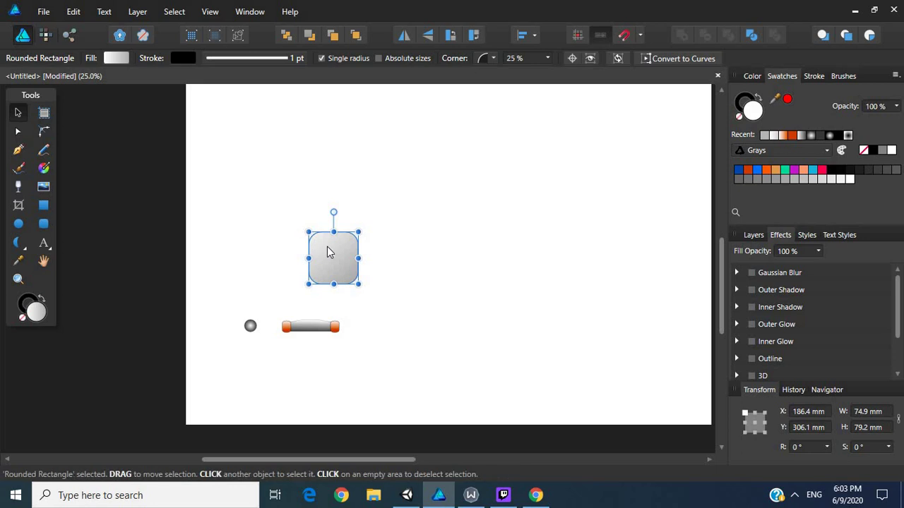
pyautogui.hotkey('ctrl', 'z')
pyautogui.hotkey('ctrl', 'z')
# - Scale the large block together with its inner square up to about 86 × 89.3 mm and deselect them
pyautogui.moveTo(324, 251); pyautogui.dragTo(314, 233)
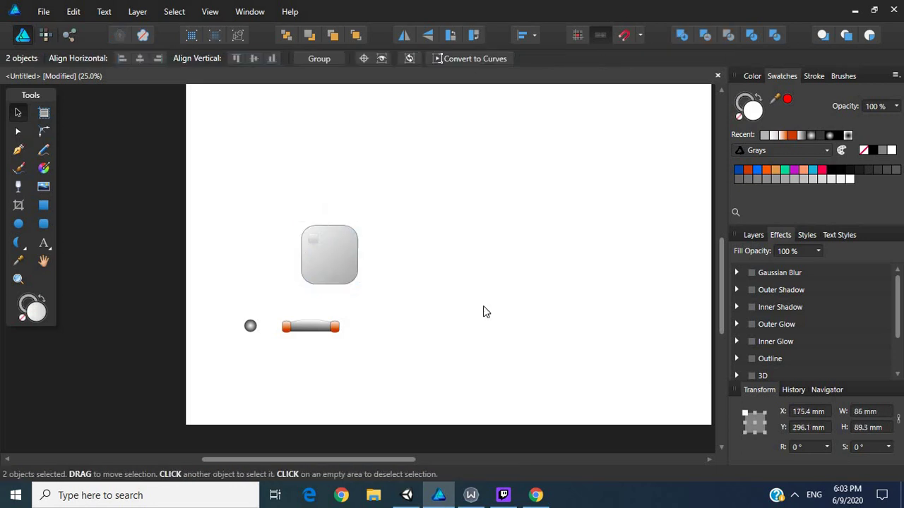
pyautogui.click(483, 306)
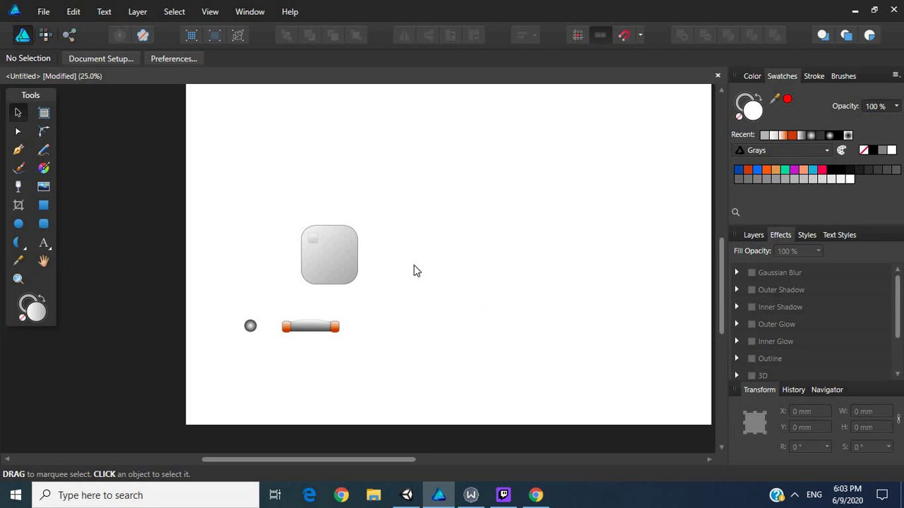
# - Duplicate the large block without its inner square, placing the copy to its right at about X 351.6 mm, Y 293.1 mm
pyautogui.click(346, 259)
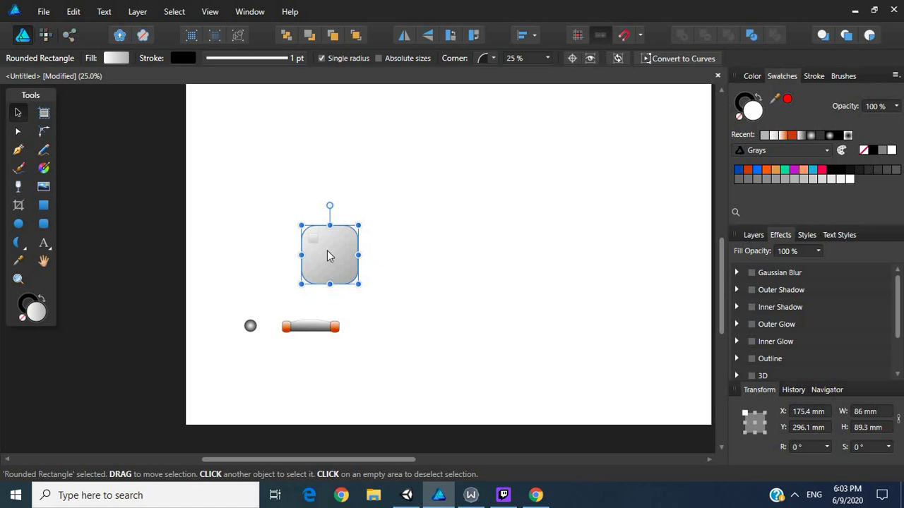
pyautogui.moveTo(327, 256); pyautogui.dragTo(443, 253)
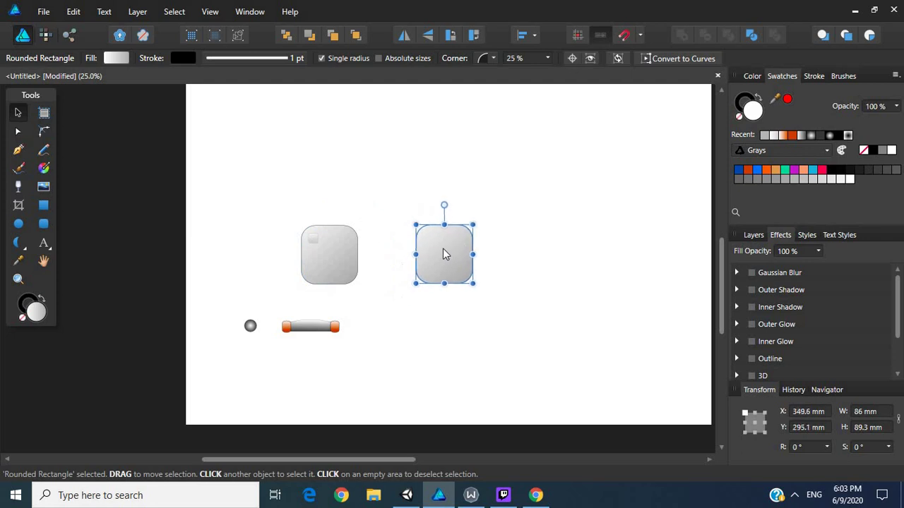
# - Try to duplicate the small inner square onto the upper-left corner of the copied block and undo it
pyautogui.click(317, 243)
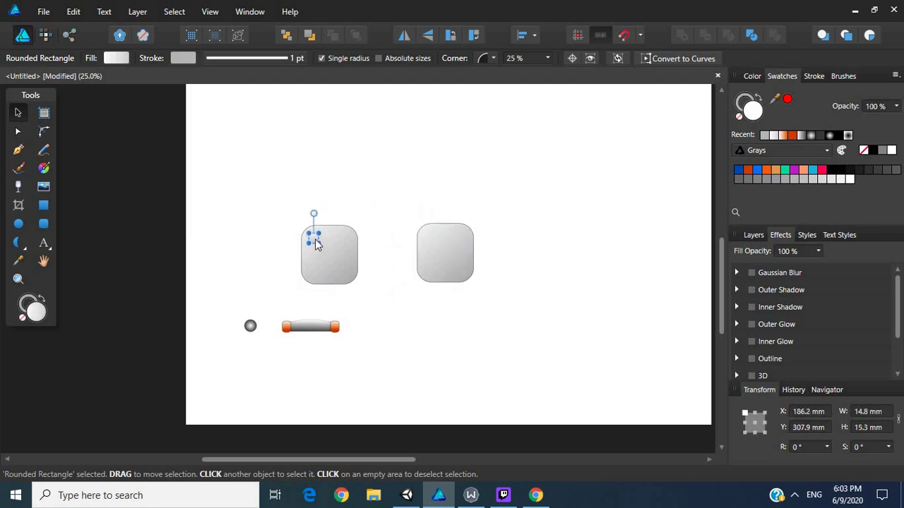
pyautogui.moveTo(318, 244); pyautogui.dragTo(431, 243)
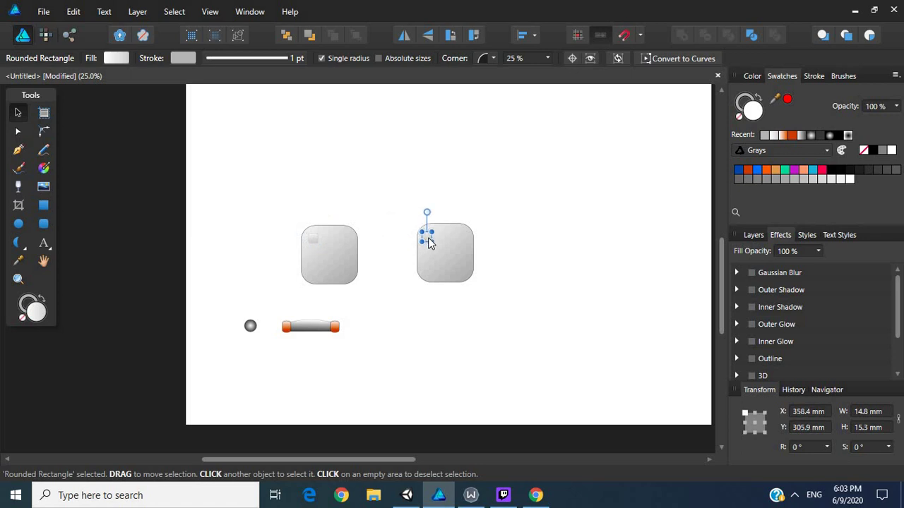
pyautogui.hotkey('ctrl', 'z')
pyautogui.hotkey('ctrl', 'z')
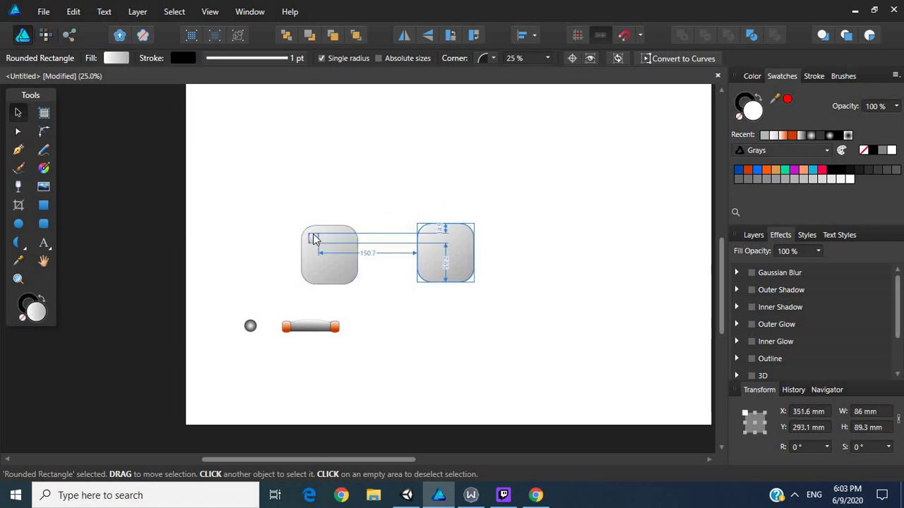
# - Undo the lone block copy and duplicate the large block with its inner square to its right, at about X 318.4 mm, Y 298.1 mm
pyautogui.hotkey('ctrl', 'z')
pyautogui.keyDown('shift'); pyautogui.click(314, 243); pyautogui.keyUp('shift')
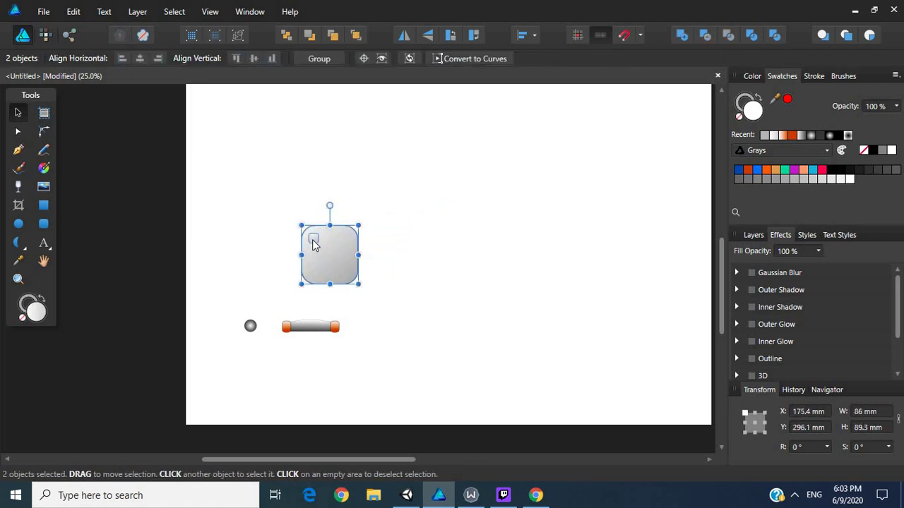
pyautogui.moveTo(345, 261); pyautogui.dragTo(434, 264)
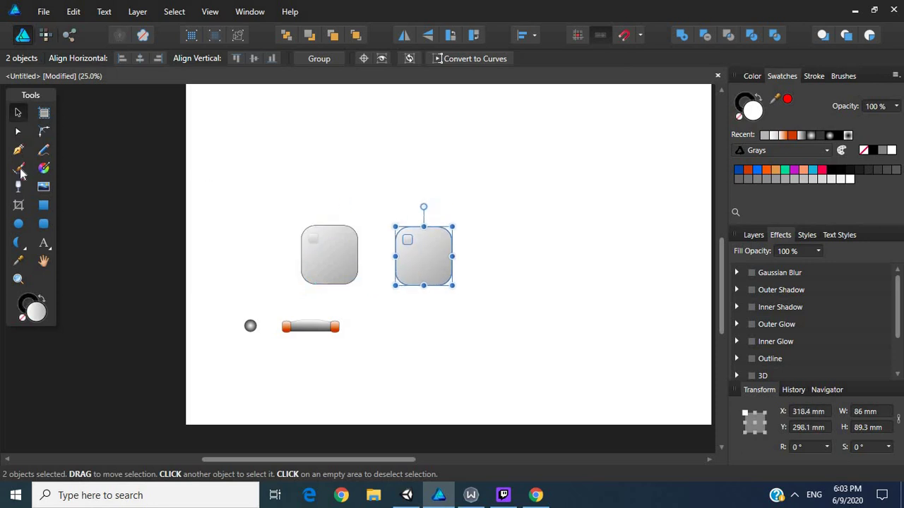
# - Draw a black 1 pt pencil crack from the copied block's left edge, branching toward the centre and toward the lower-right corner
pyautogui.click(44, 150)
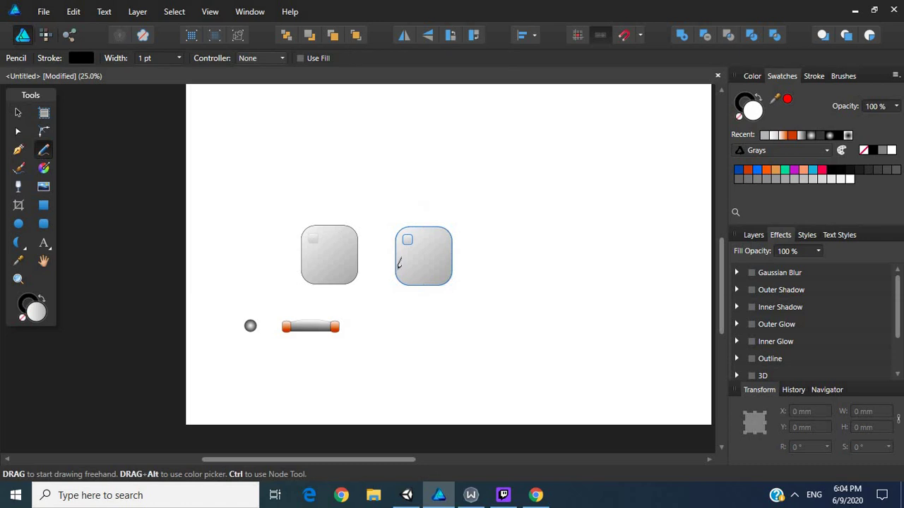
pyautogui.click(18, 279)
pyautogui.click(426, 256)
pyautogui.click(425, 256)
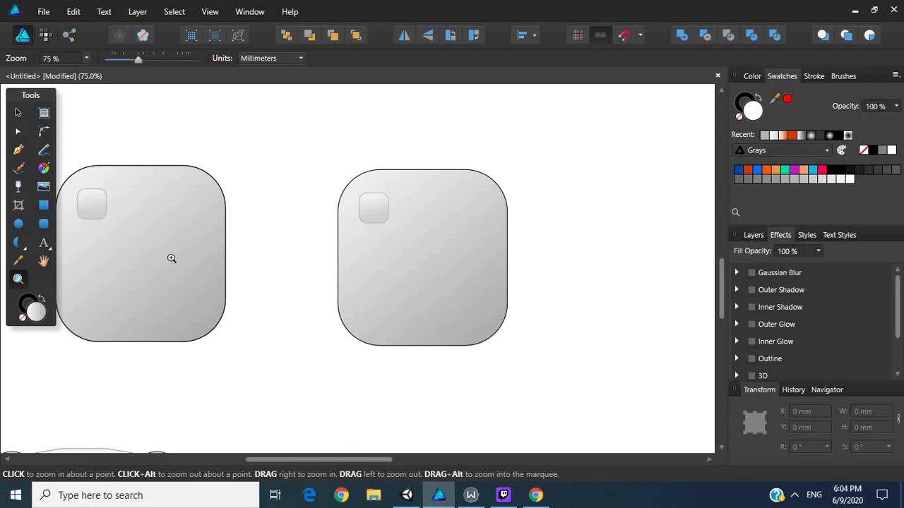
pyautogui.click(43, 149)
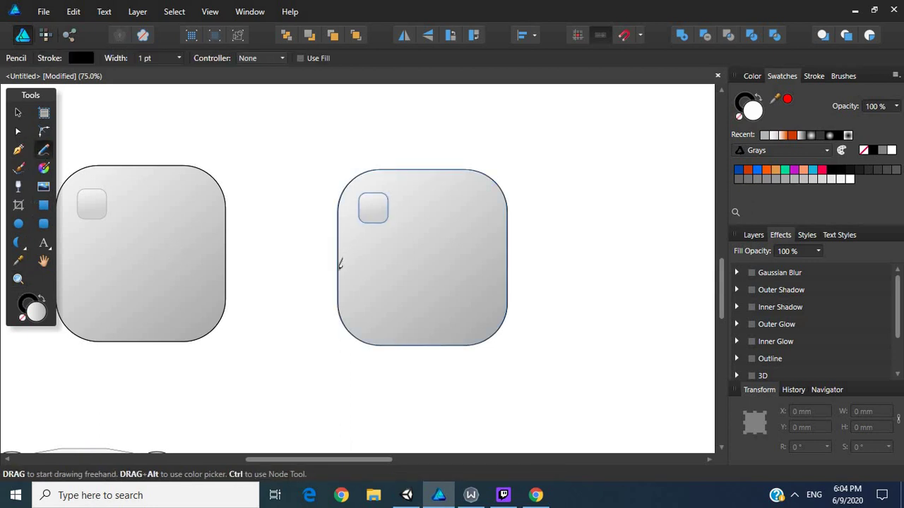
pyautogui.moveTo(339, 269)
pyautogui.mouseDown()
pyautogui.moveTo(422, 274)
pyautogui.moveTo(424, 262)
pyautogui.mouseUp()
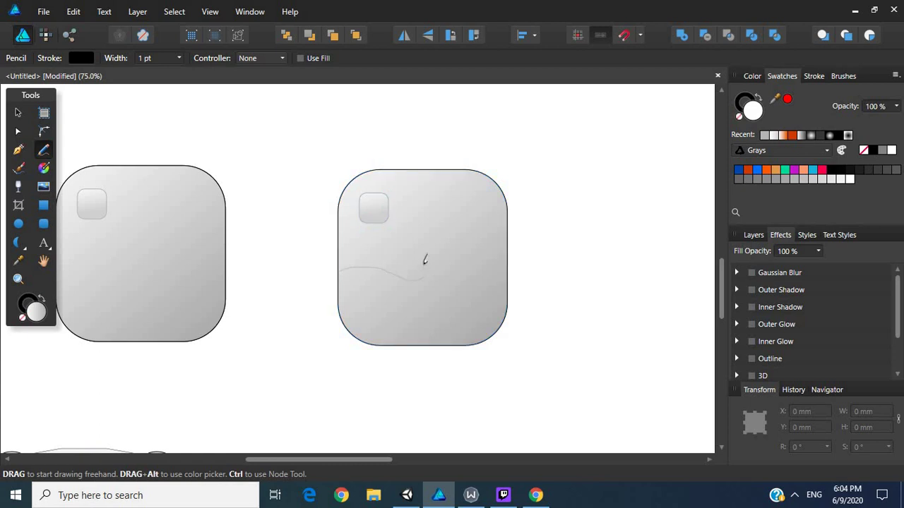
pyautogui.moveTo(440, 226); pyautogui.dragTo(441, 229)
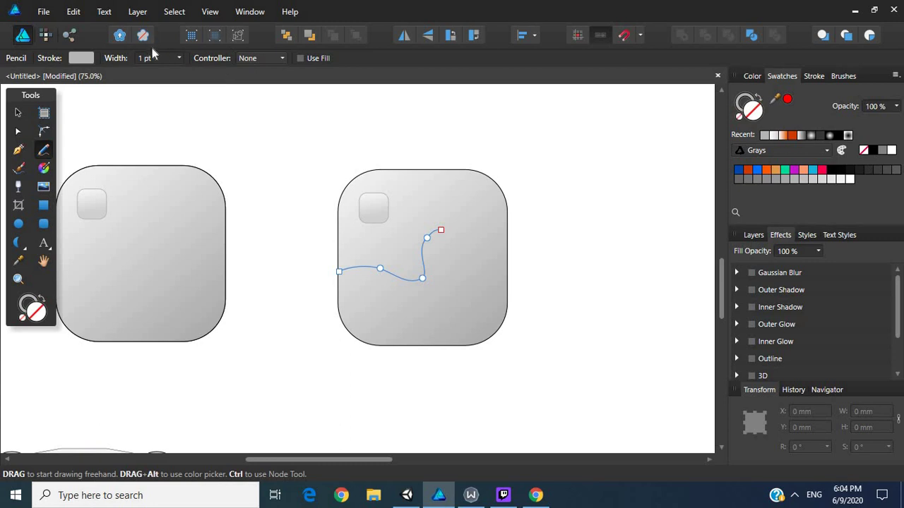
pyautogui.click(179, 58)
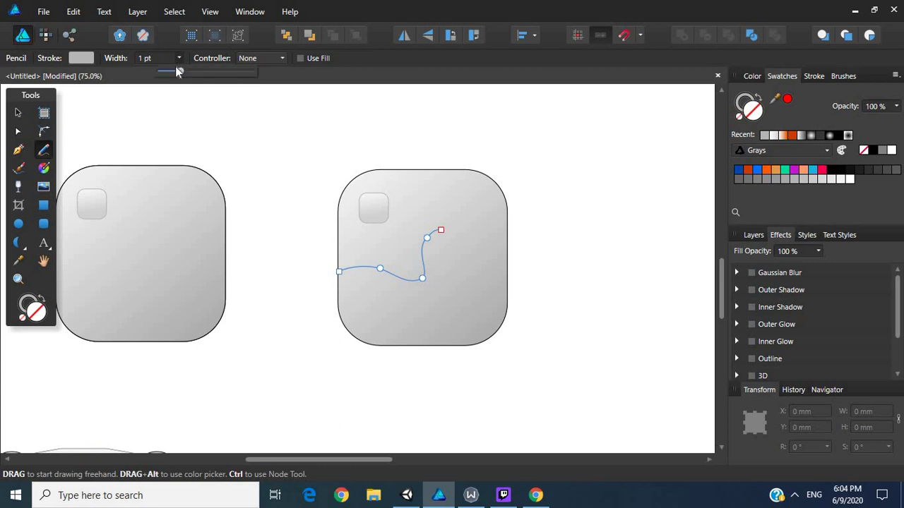
pyautogui.click(86, 60)
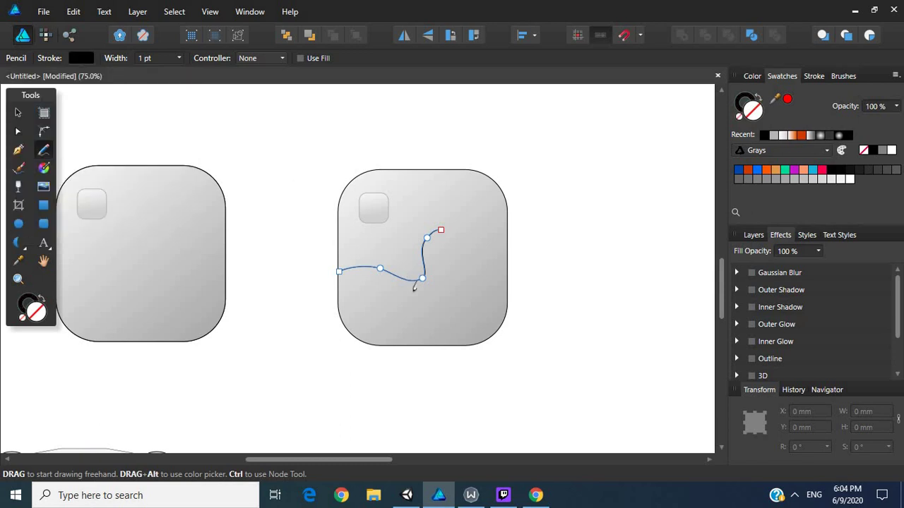
pyautogui.moveTo(415, 286)
pyautogui.mouseDown()
pyautogui.moveTo(419, 318)
pyautogui.moveTo(470, 319)
pyautogui.moveTo(472, 327)
pyautogui.mouseUp()
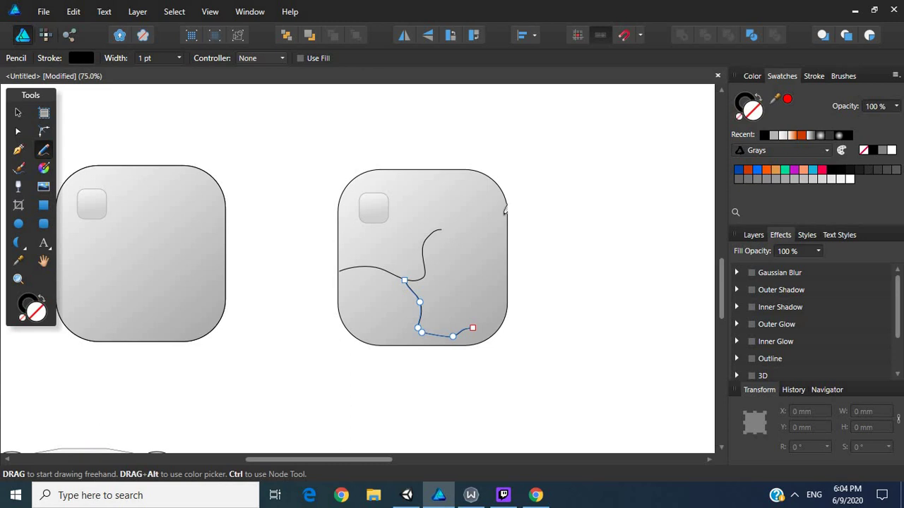
# - Draw a separate pencil crack about 32.2 × 23.9 mm running inward from the copied block's right edge and deselect it
pyautogui.moveTo(506, 214)
pyautogui.mouseDown()
pyautogui.moveTo(482, 216)
pyautogui.moveTo(443, 260)
pyautogui.mouseUp()
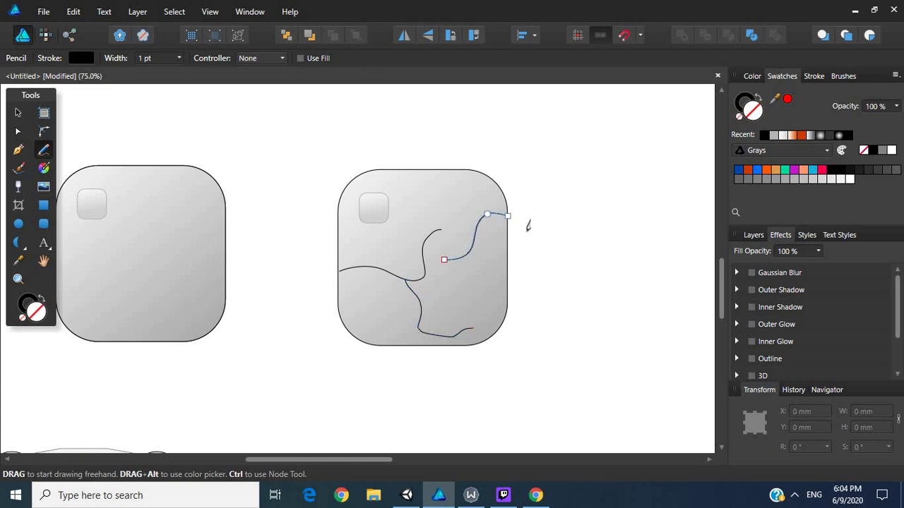
pyautogui.click(18, 113)
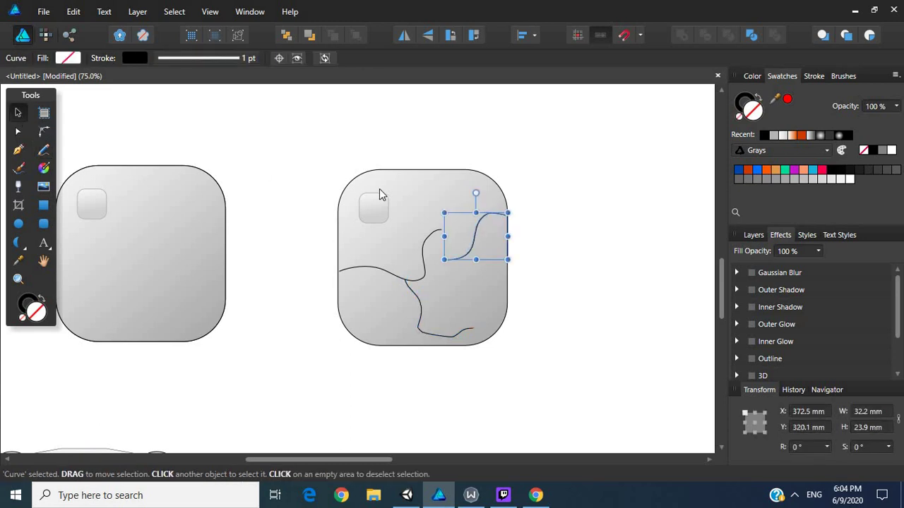
pyautogui.moveTo(460, 228); pyautogui.dragTo(459, 229)
pyautogui.click(586, 286)
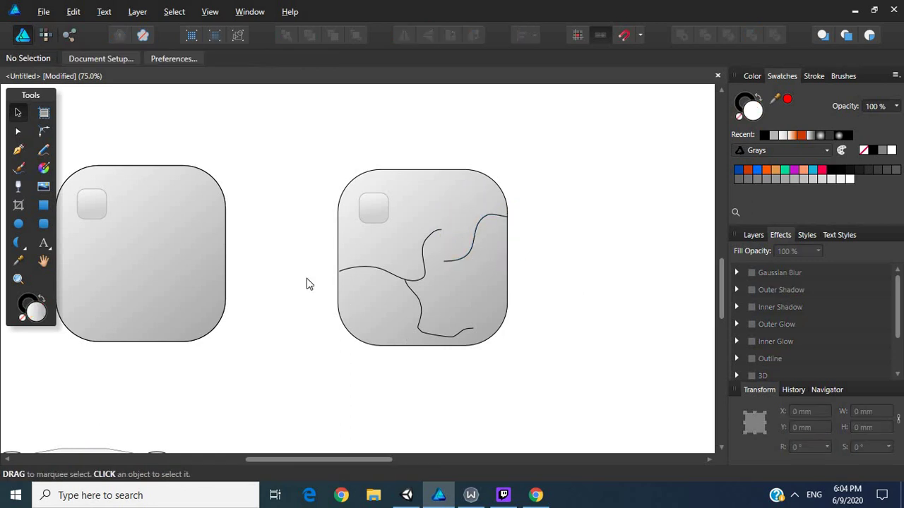
# - Delete the separate crack at the copied block's right edge
pyautogui.click(18, 278)
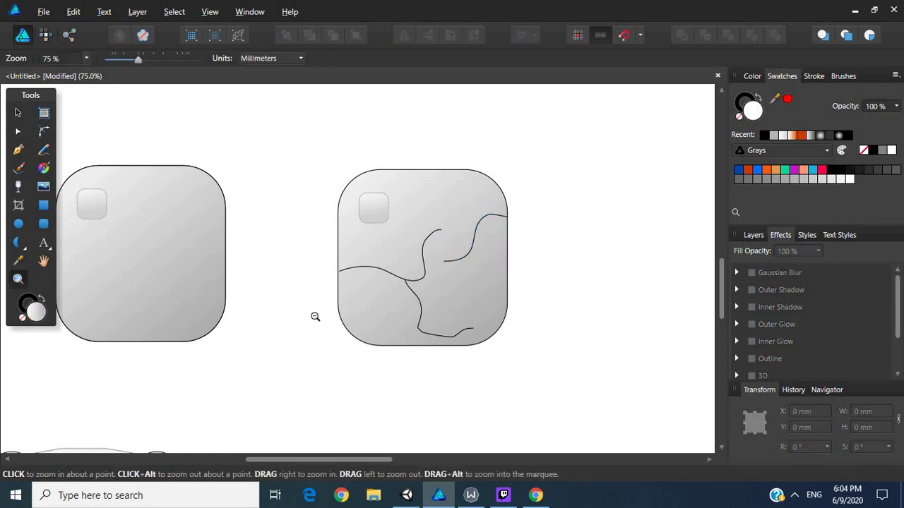
pyautogui.keyDown('alt'); pyautogui.click(315, 316); pyautogui.keyUp('alt')
pyautogui.click(315, 316)
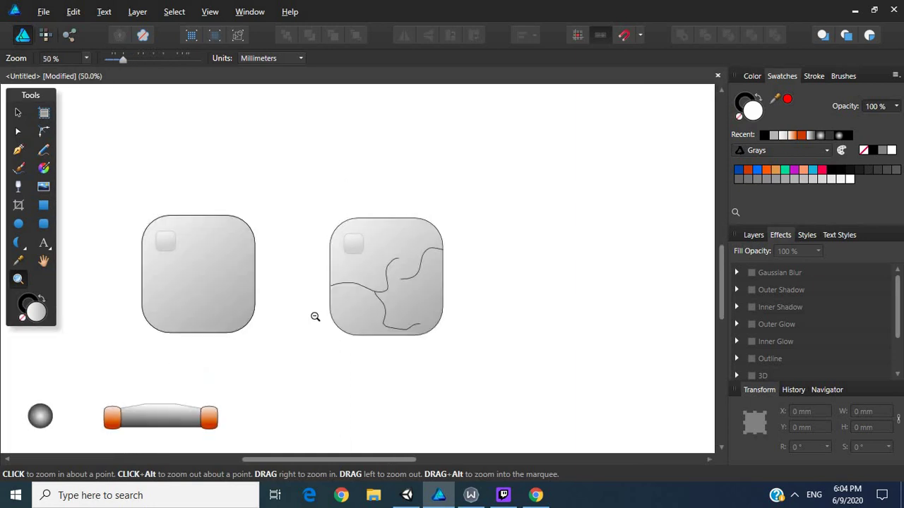
pyautogui.keyDown('alt'); pyautogui.click(315, 316); pyautogui.keyUp('alt')
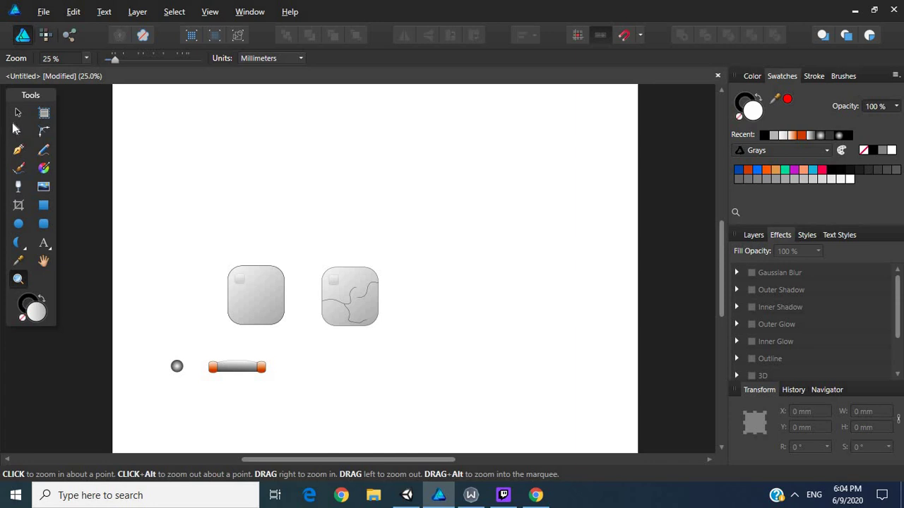
pyautogui.click(17, 114)
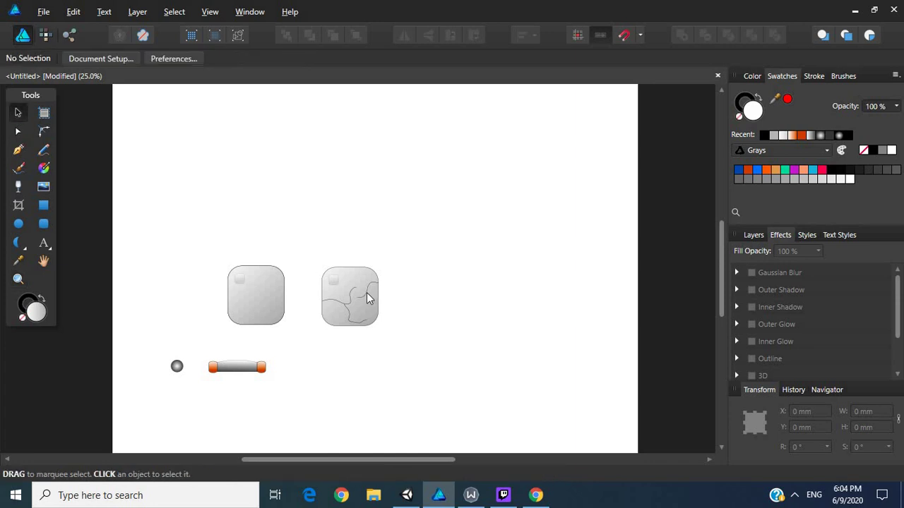
pyautogui.click(368, 297)
pyautogui.click(453, 283)
pyautogui.click(21, 281)
pyautogui.click(254, 300)
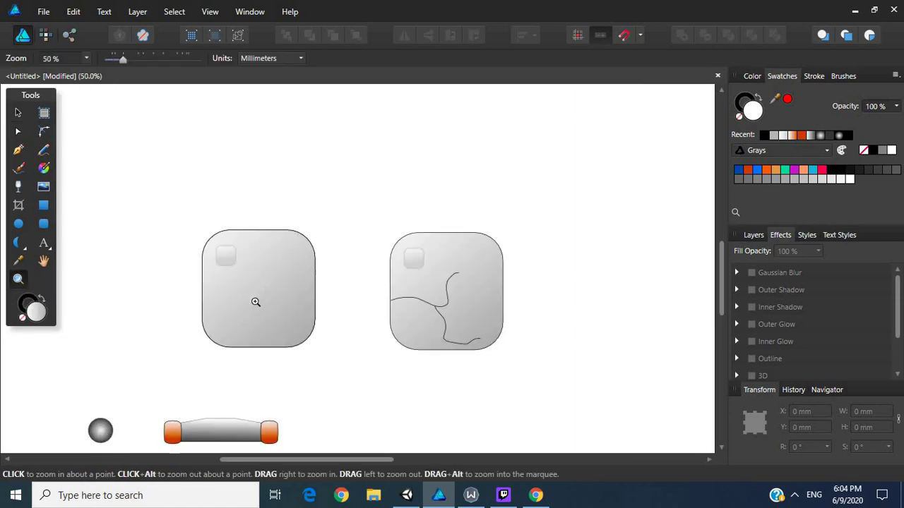
pyautogui.keyDown('alt'); pyautogui.click(319, 308); pyautogui.keyUp('alt')
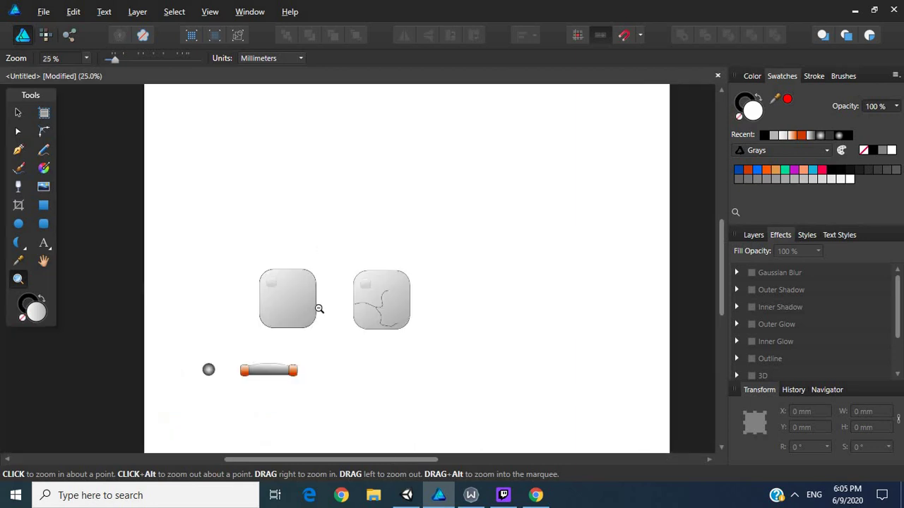
pyautogui.click(557, 339)
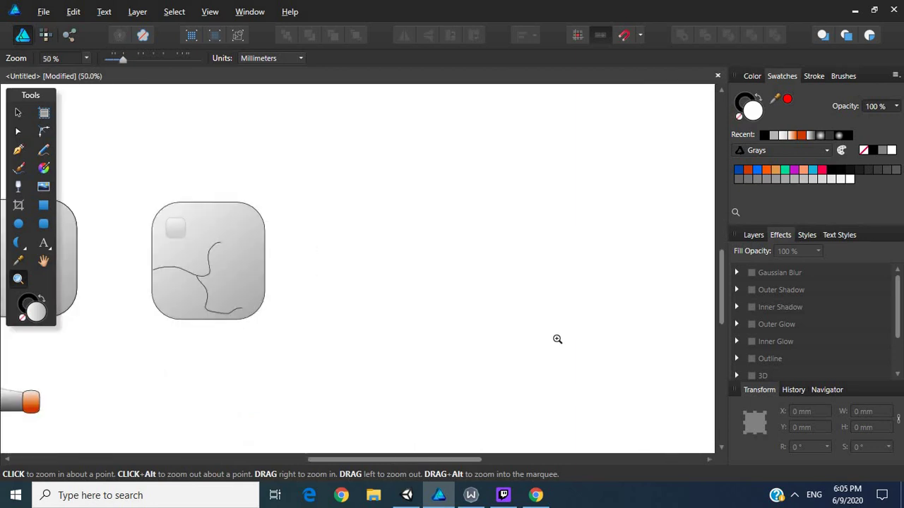
pyautogui.keyDown('alt'); pyautogui.click(319, 339); pyautogui.keyUp('alt')
pyautogui.keyDown('alt'); pyautogui.click(252, 332); pyautogui.keyUp('alt')
pyautogui.click(253, 332)
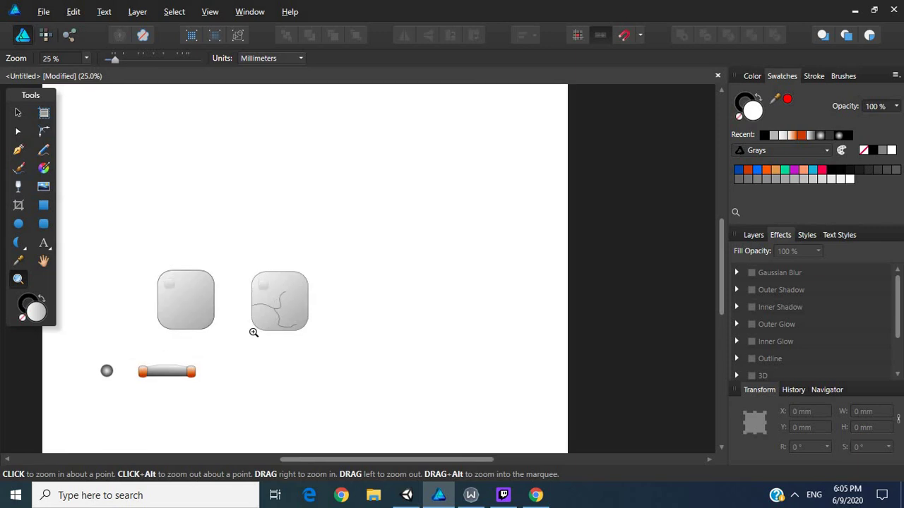
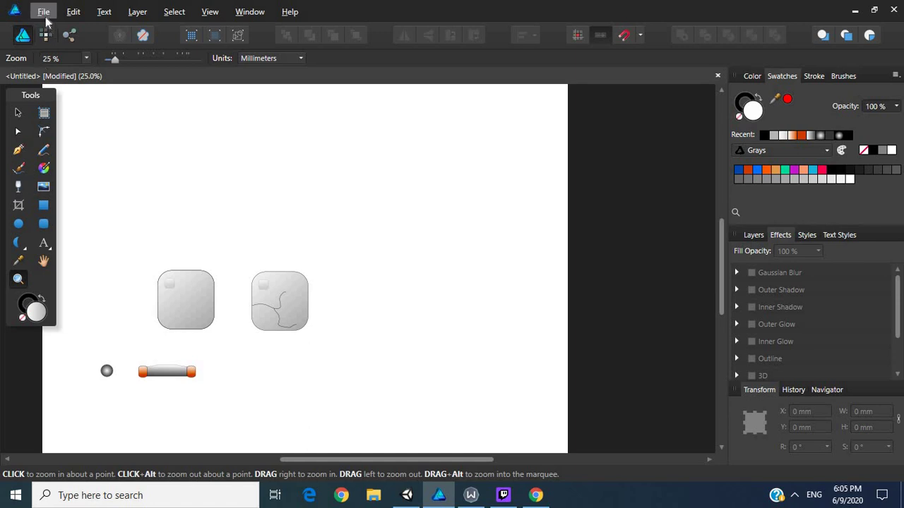
pyautogui.click(44, 16)
pyautogui.click(340, 163)
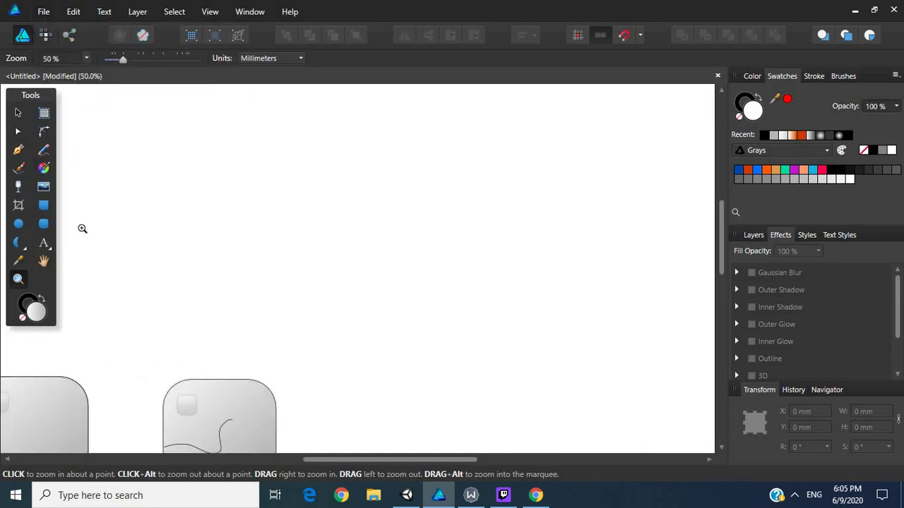
pyautogui.keyDown('alt'); pyautogui.click(137, 224); pyautogui.keyUp('alt')
pyautogui.click(141, 228)
pyautogui.click(228, 282)
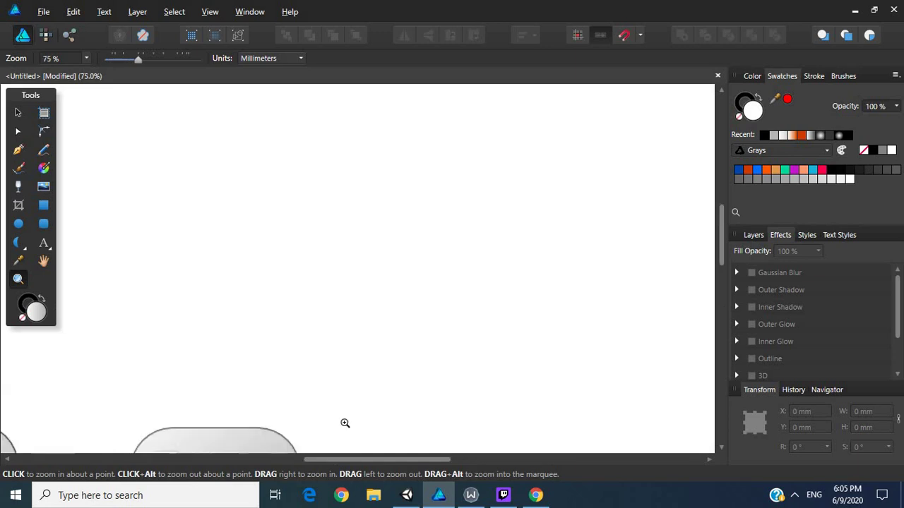
pyautogui.keyDown('alt'); pyautogui.click(308, 367); pyautogui.keyUp('alt')
pyautogui.keyDown('alt'); pyautogui.click(309, 367); pyautogui.keyUp('alt')
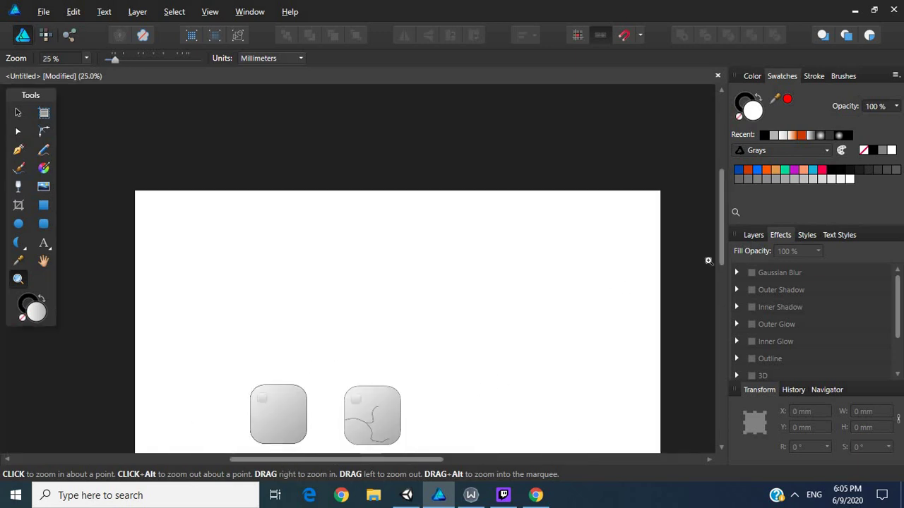
# - Select the uncracked block together with its inner square and open the PNG export settings
pyautogui.scroll(-3, 723, 290)
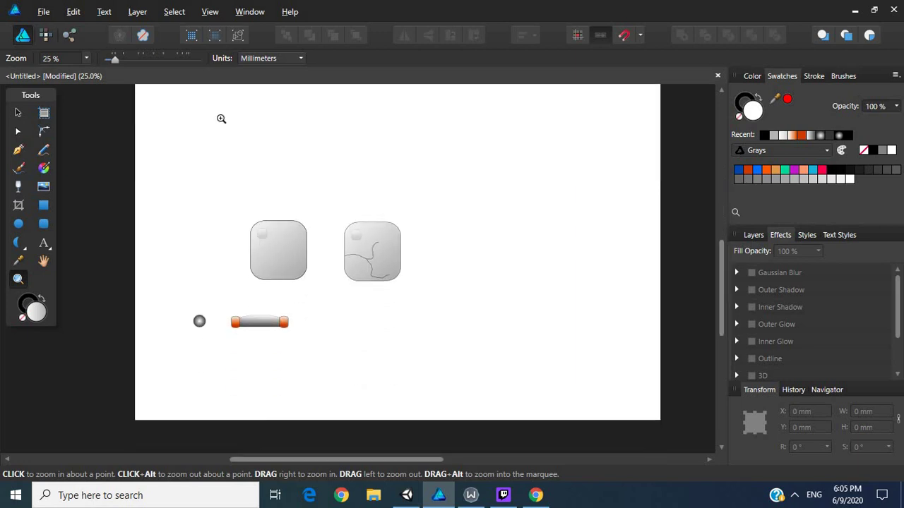
pyautogui.click(18, 113)
pyautogui.moveTo(226, 204); pyautogui.dragTo(321, 305)
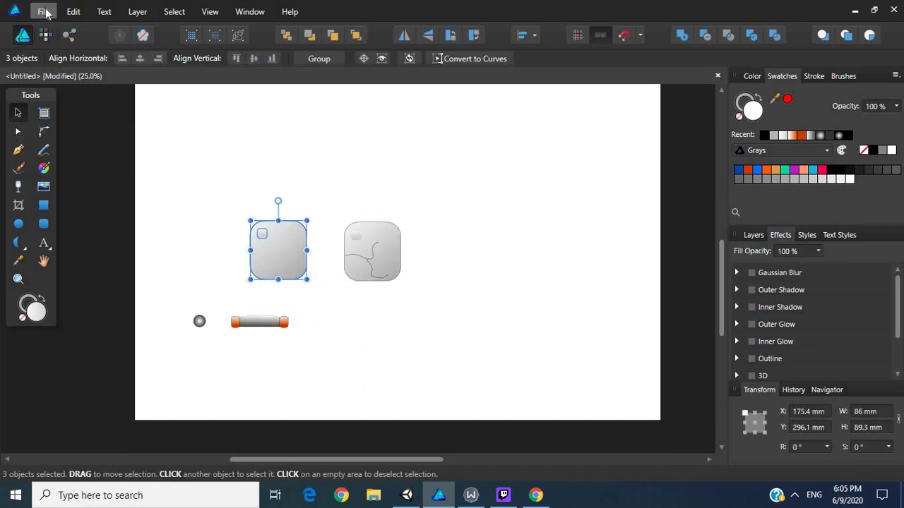
pyautogui.click(43, 11)
pyautogui.click(128, 224)
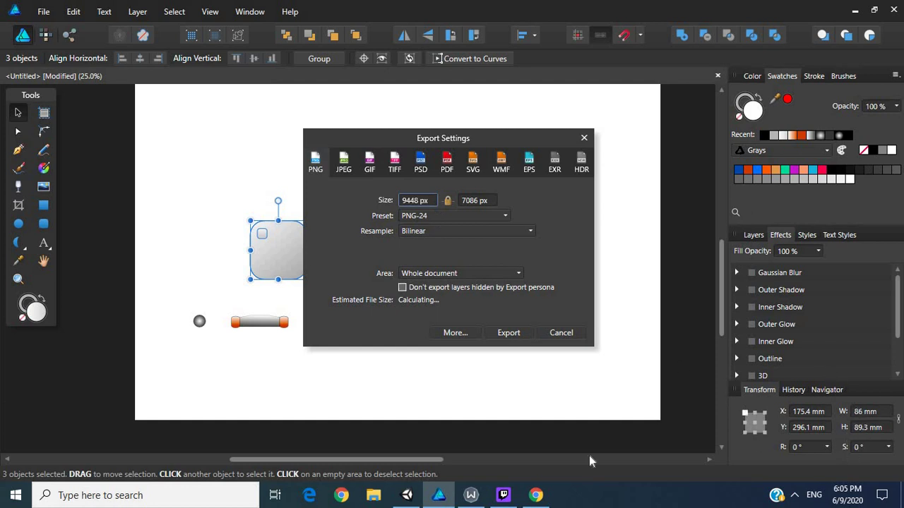
# - Set the whole-document export width to 100 px with locked proportions
pyautogui.click(430, 201)
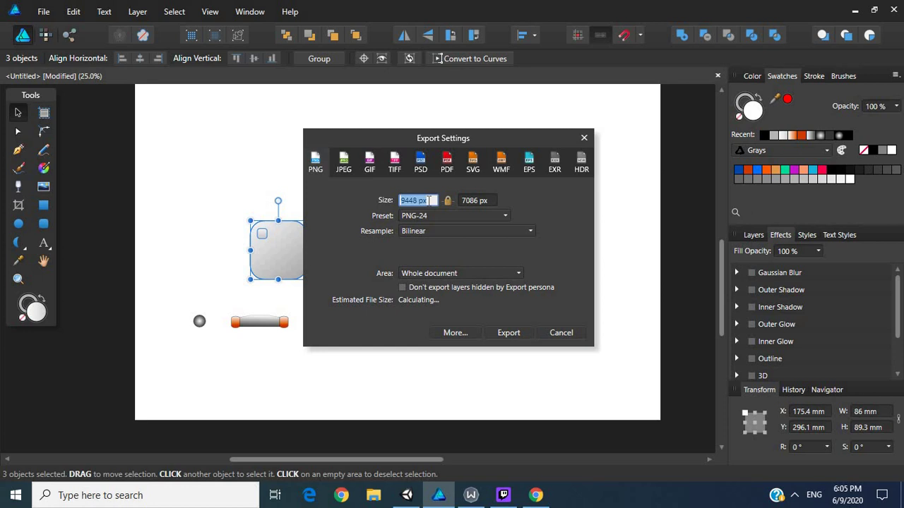
pyautogui.write('100')
pyautogui.press('Return')
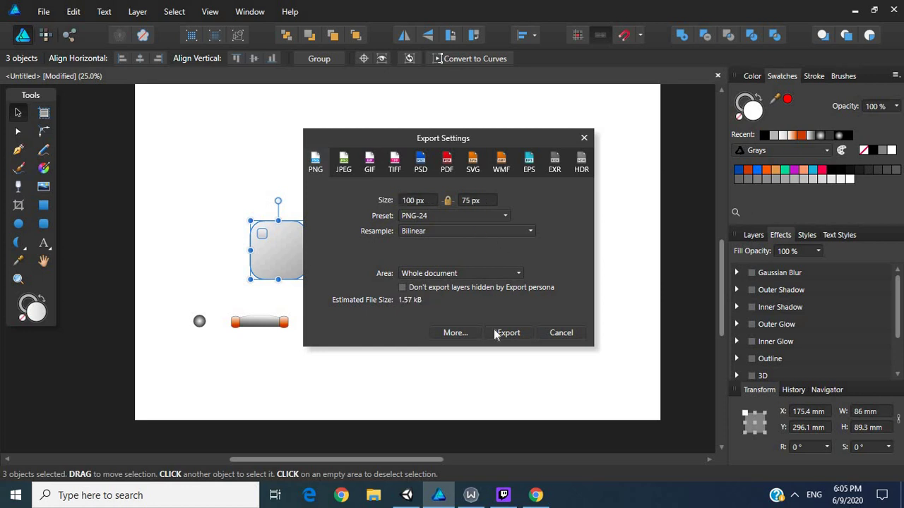
# - Limit the export area to the selection without background and set the image width to 100 px
pyautogui.click(511, 275)
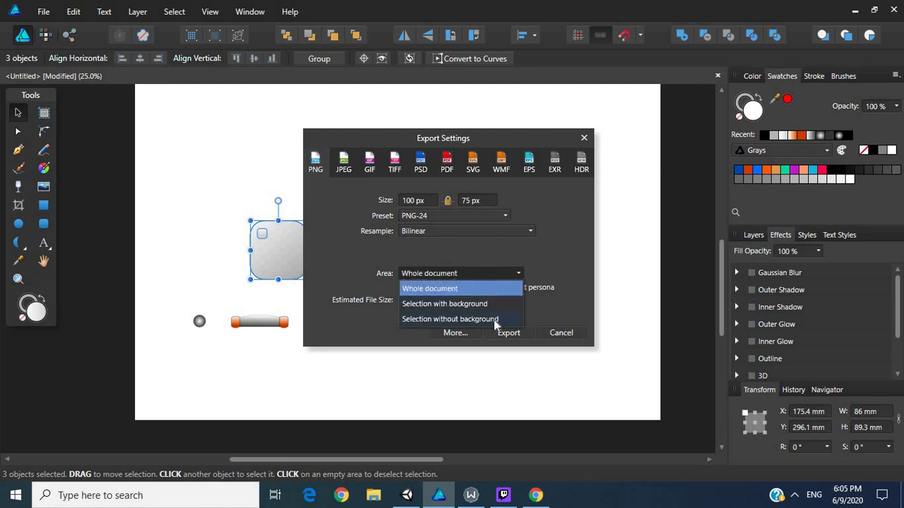
pyautogui.click(495, 319)
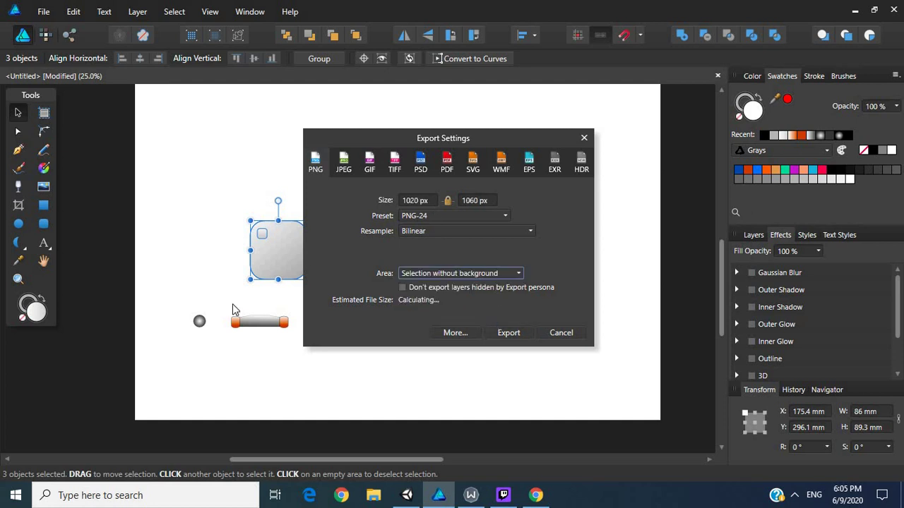
pyautogui.click(422, 201)
pyautogui.doubleClick(421, 201)
pyautogui.write('100')
pyautogui.press('Tab')
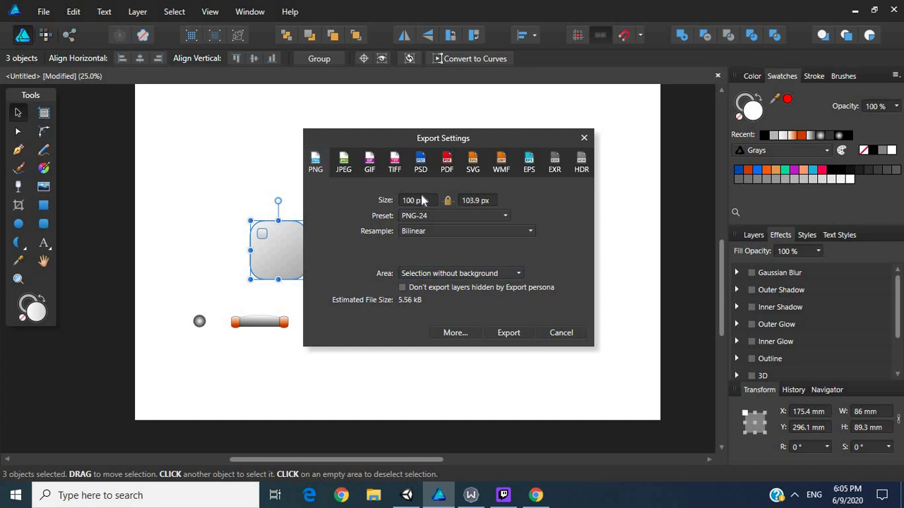
# - Start exporting the plain block and browse to the SceneProject folder under Users\Student on the C: drive
pyautogui.click(510, 333)
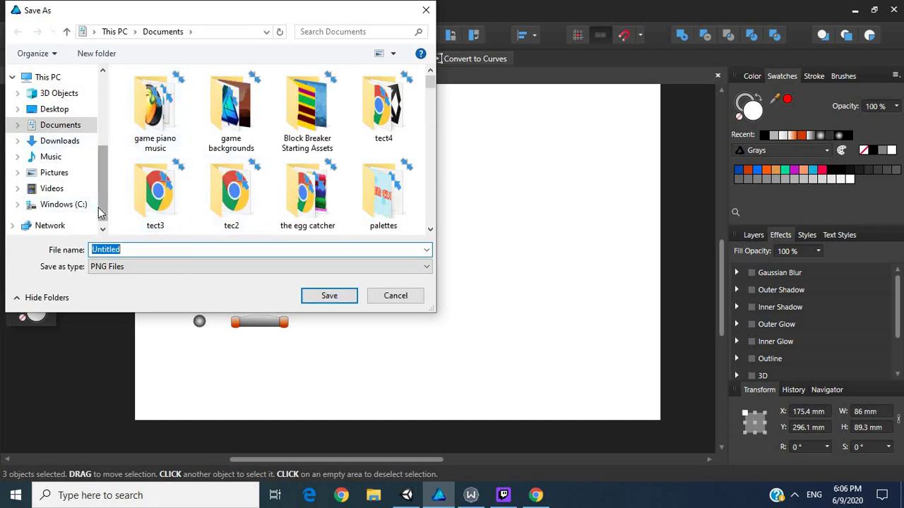
pyautogui.click(74, 204)
pyautogui.click(130, 188)
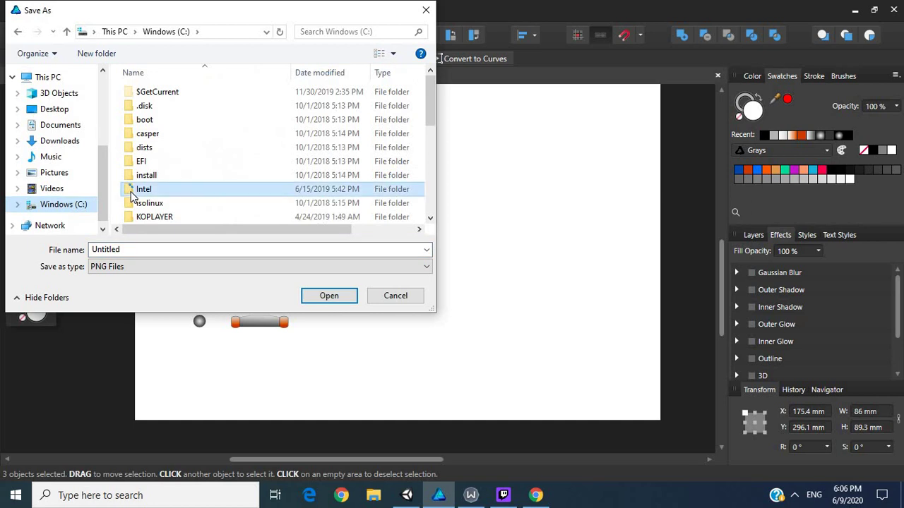
pyautogui.press('u')
pyautogui.doubleClick(130, 190)
pyautogui.press('p')
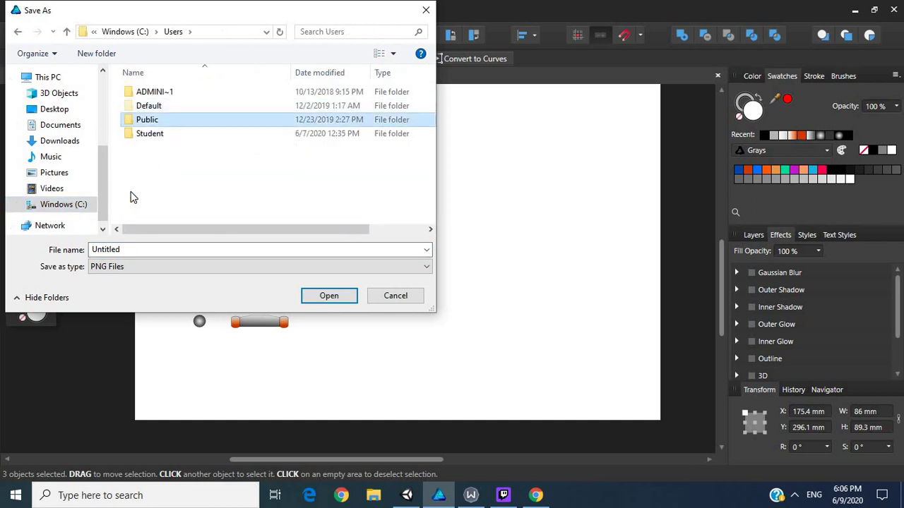
pyautogui.press('Down')
pyautogui.press('Return')
pyautogui.press('Down')
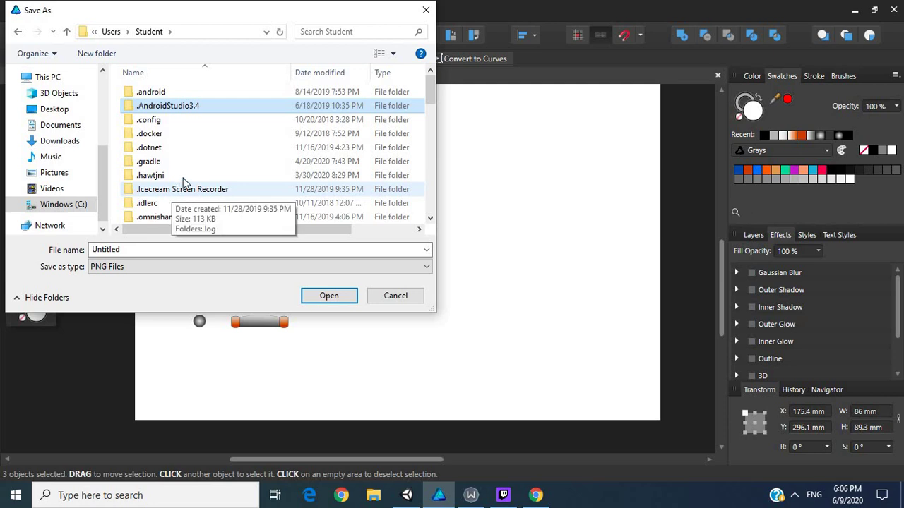
pyautogui.press('s')
pyautogui.press('c')
pyautogui.press('Return')
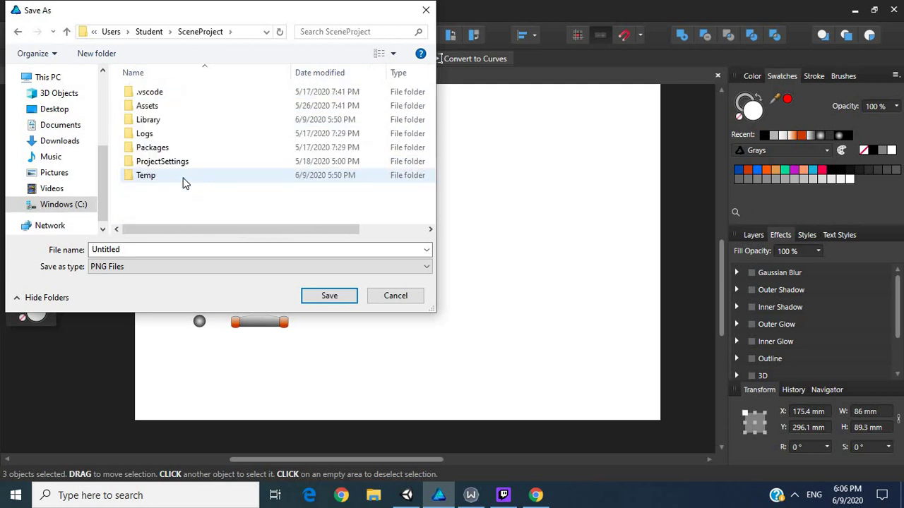
# - Open SceneProject's Assets folder as the save location
pyautogui.press('Down')
pyautogui.press('Down')
pyautogui.press('Down')
pyautogui.press('Up')
pyautogui.press('Down')
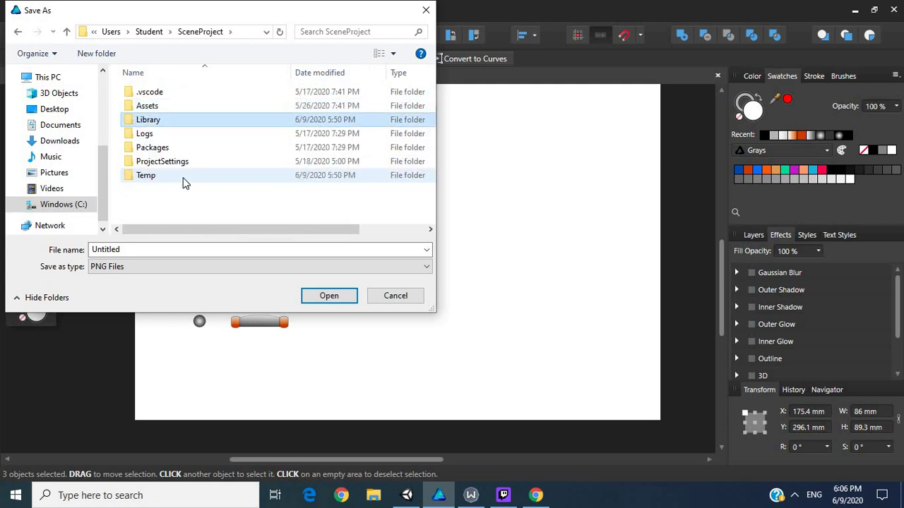
pyautogui.press('Up')
pyautogui.press('Return')
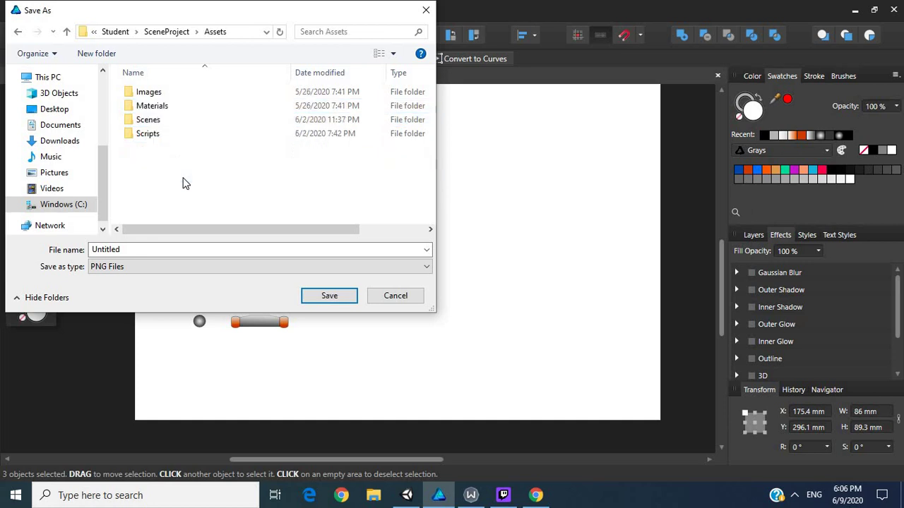
# - Create a folder named Sprites inside Assets and open it
pyautogui.press('Down')
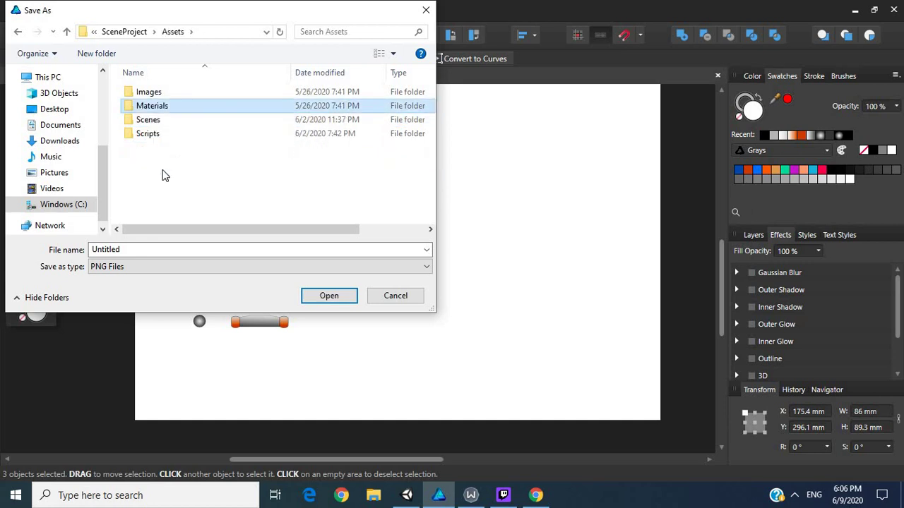
pyautogui.click(162, 175)
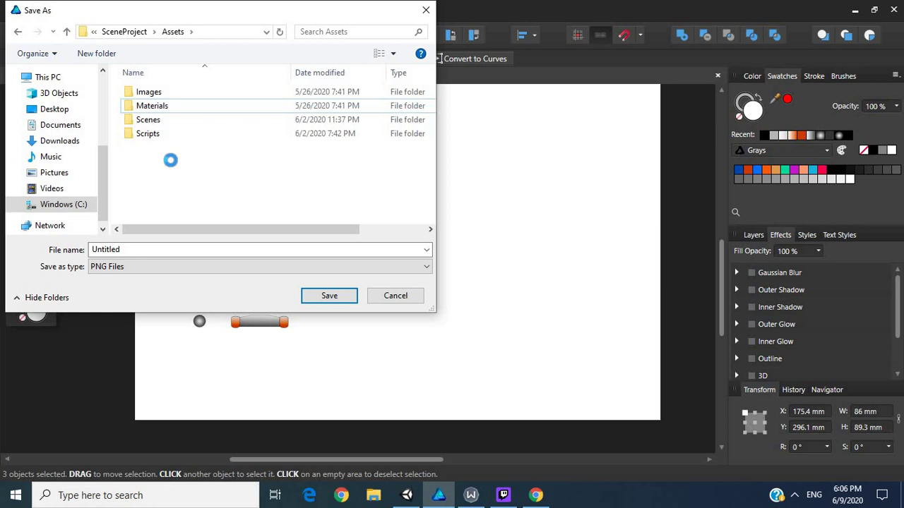
pyautogui.rightClick(170, 160)
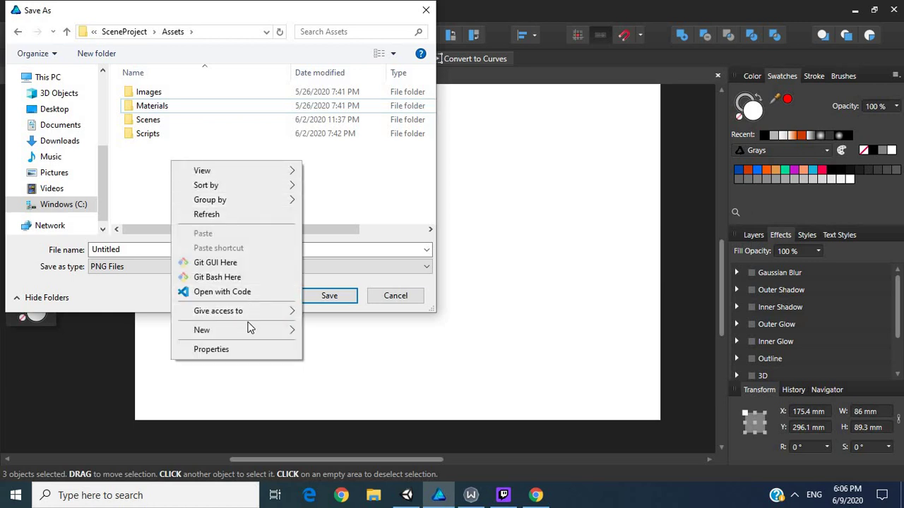
pyautogui.moveTo(251, 336)
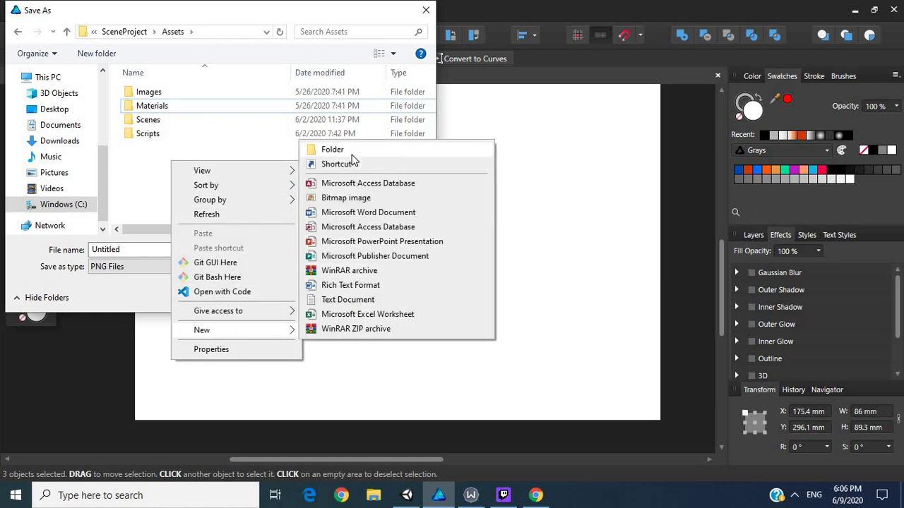
pyautogui.click(353, 155)
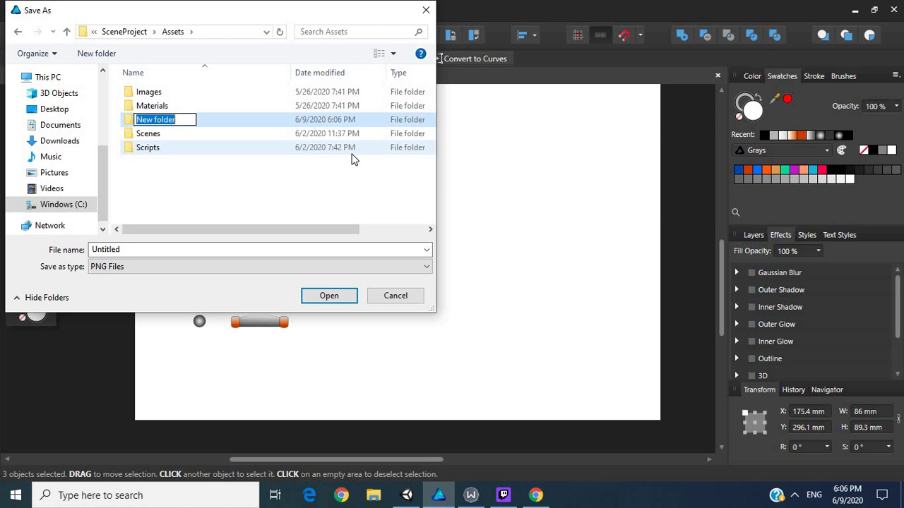
pyautogui.write('Sprites')
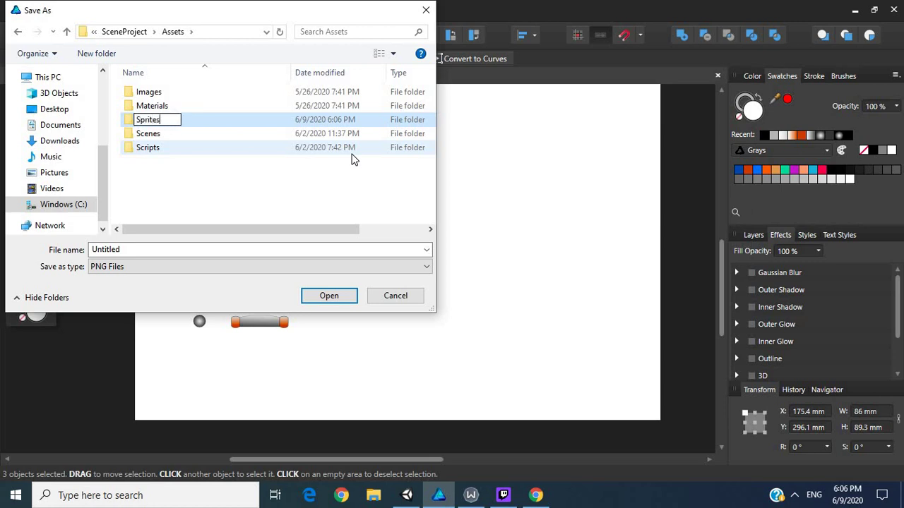
pyautogui.press('Return')
pyautogui.doubleClick(351, 153)
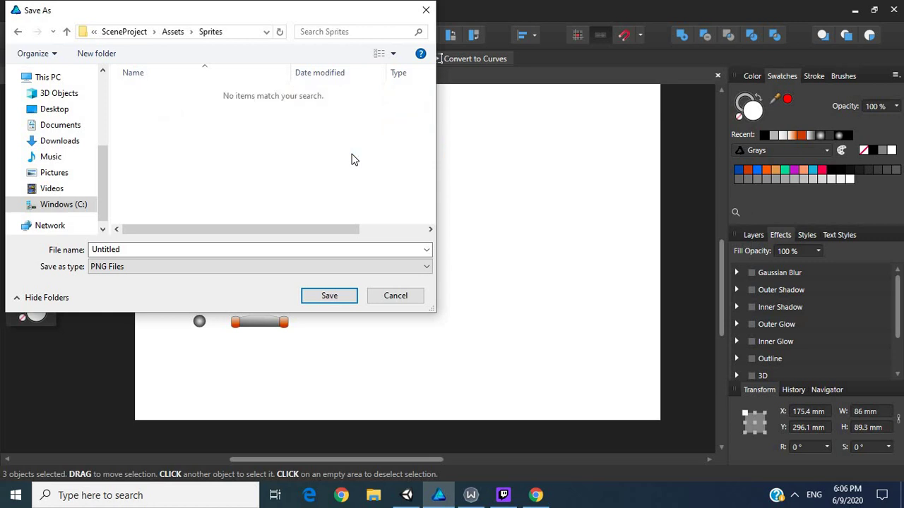
# - Save the plain block's PNG as Block_1 in the Sprites folder
pyautogui.click(295, 248)
pyautogui.write('Block_2')
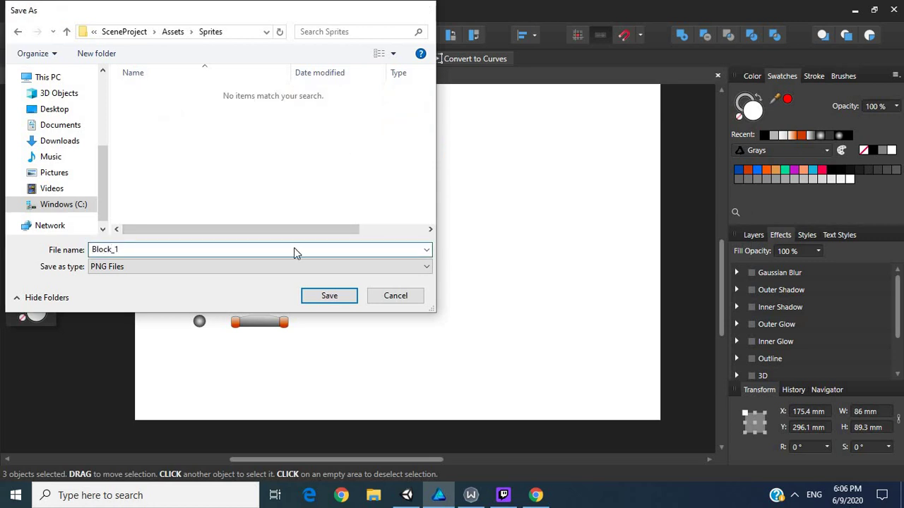
pyautogui.press('Return')
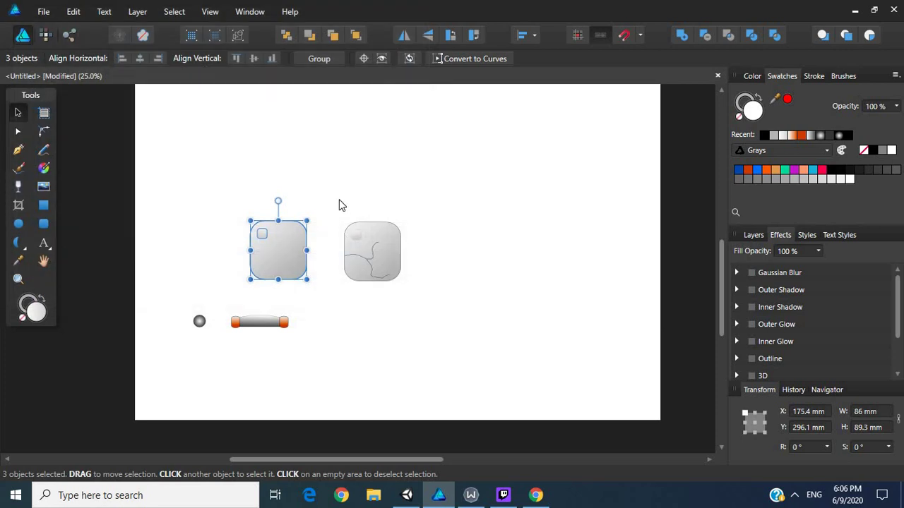
# - Select the whole cracked block and set its PNG export to selection without background, 100 px wide
pyautogui.moveTo(333, 209); pyautogui.dragTo(417, 300)
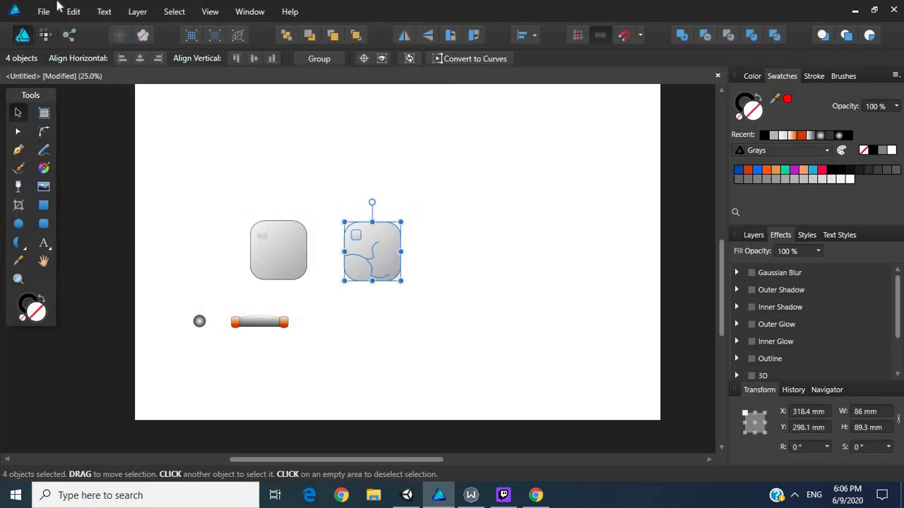
pyautogui.click(43, 12)
pyautogui.click(134, 218)
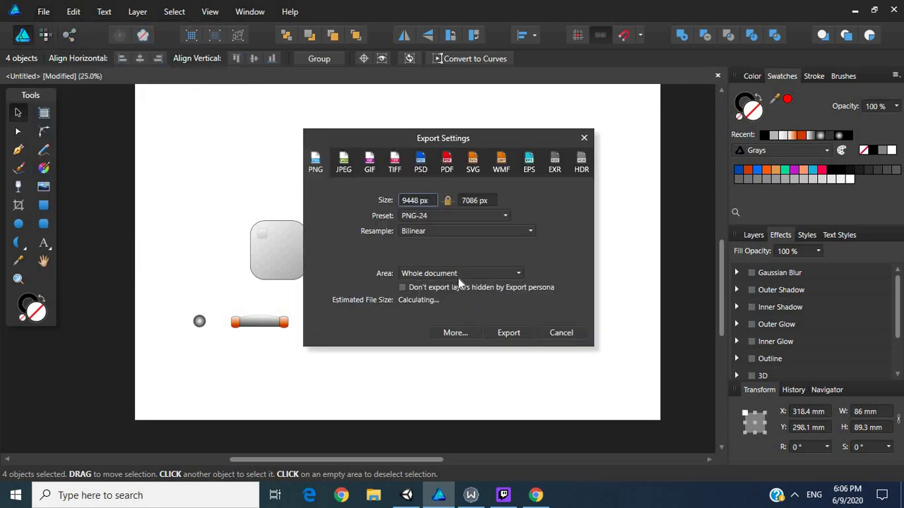
pyautogui.click(465, 276)
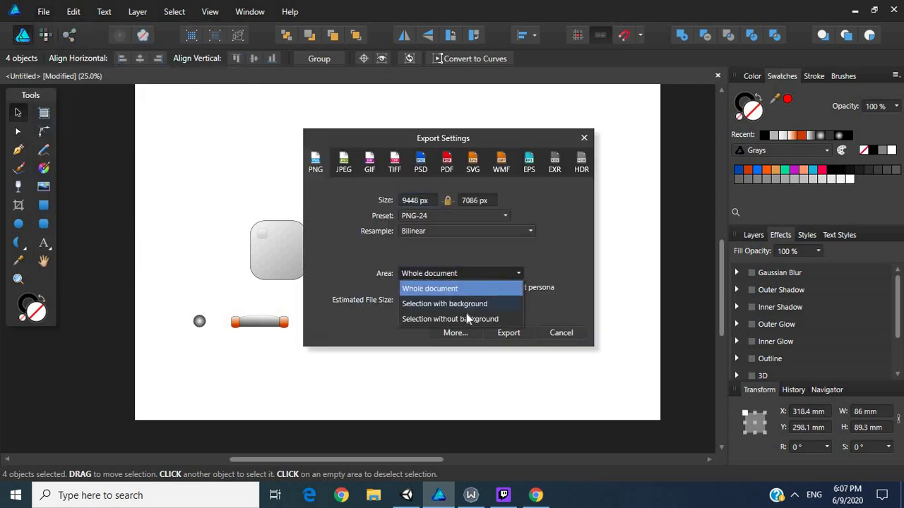
pyautogui.click(466, 314)
pyautogui.click(417, 200)
pyautogui.write('1')
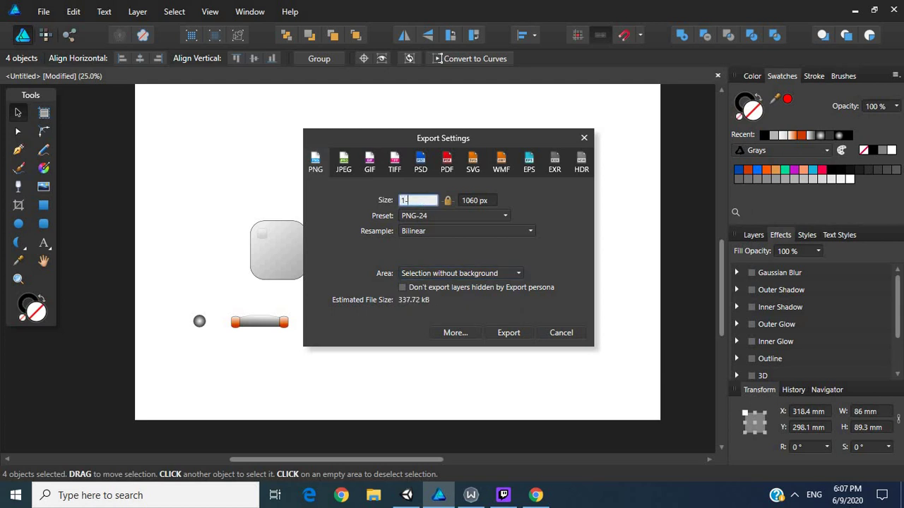
pyautogui.write('00')
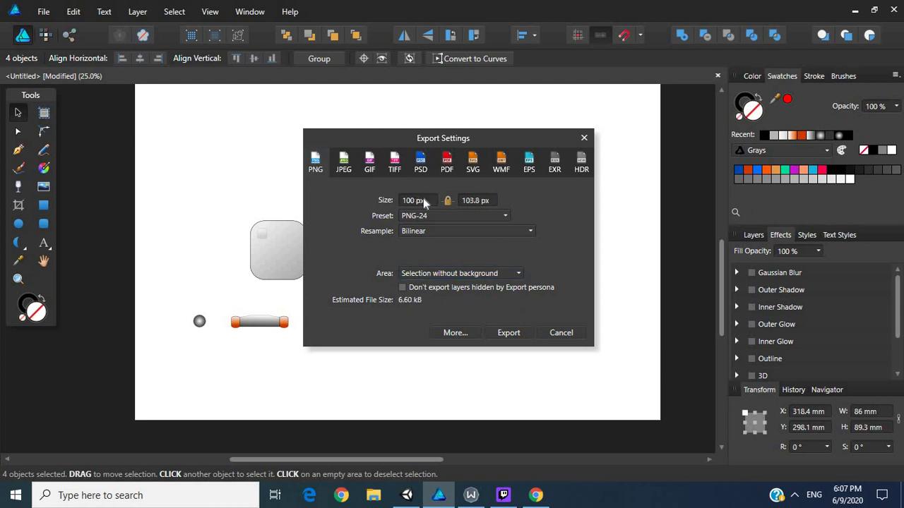
# - Export the cracked block to the Sprites folder as Block_Broken
pyautogui.click(518, 336)
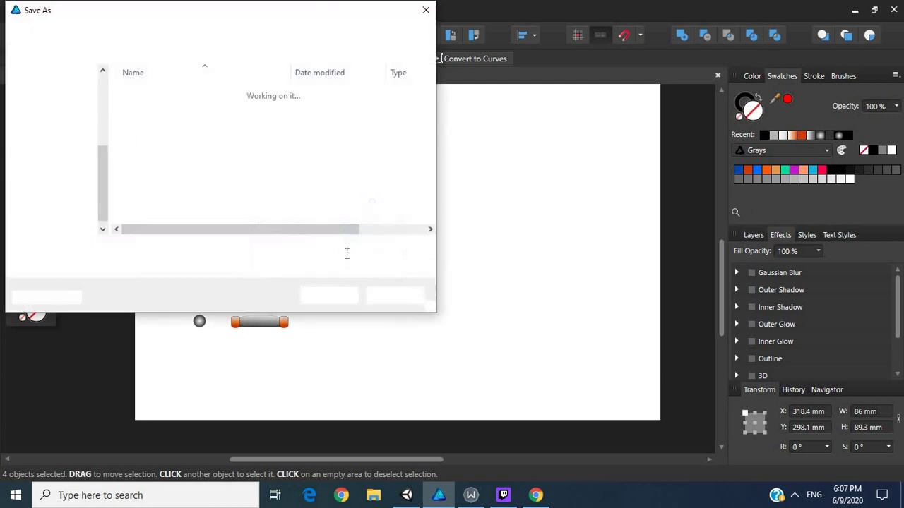
pyautogui.write('Block')
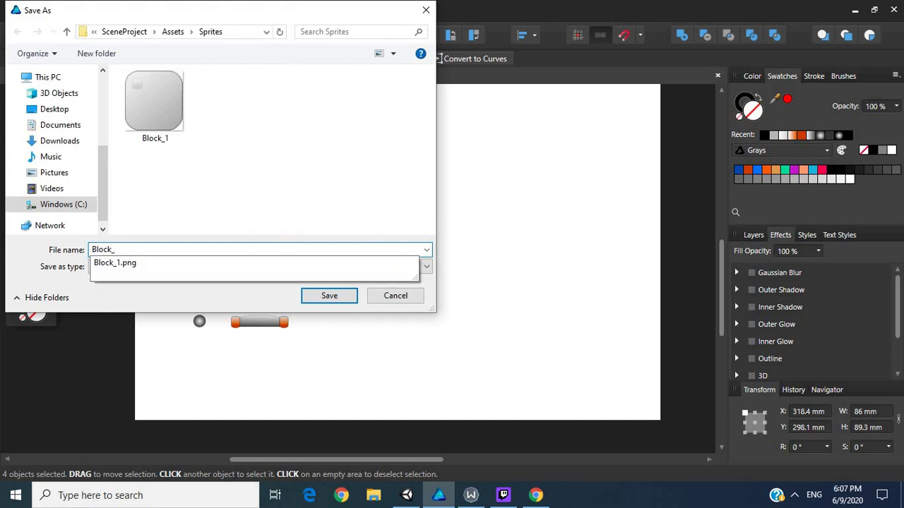
pyautogui.write('_Back')
pyautogui.press('BackSpace')
pyautogui.press('BackSpace')
pyautogui.press('BackSpace')
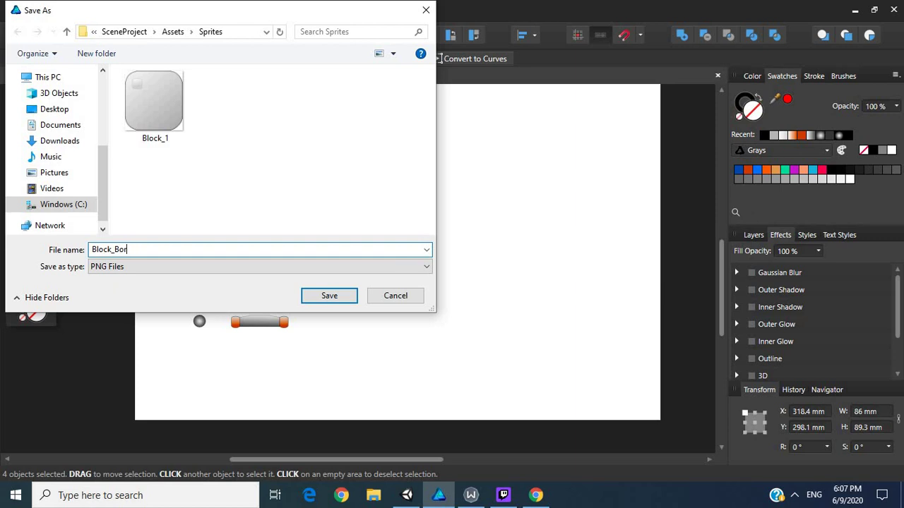
pyautogui.write('roken')
pyautogui.press('Return')
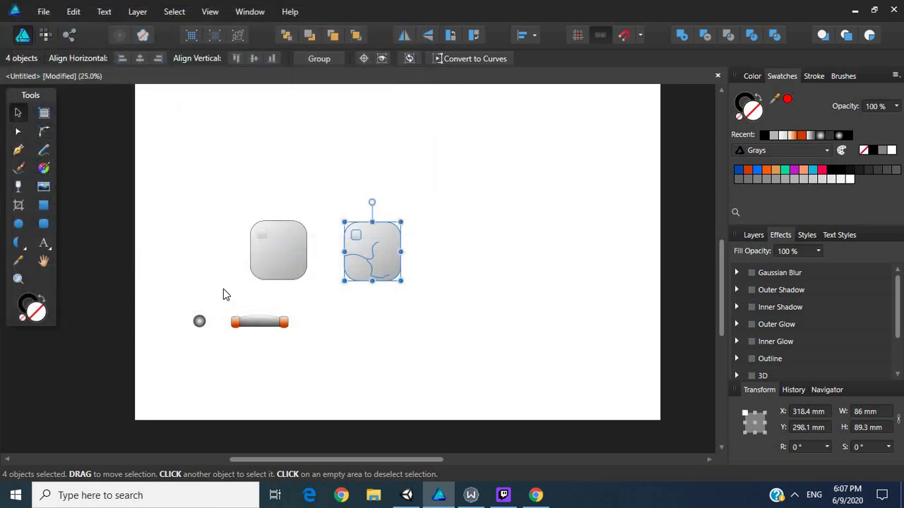
# - Select all parts of the paddle and set its PNG export to selection without background, 100 px wide
pyautogui.moveTo(223, 289); pyautogui.dragTo(303, 343)
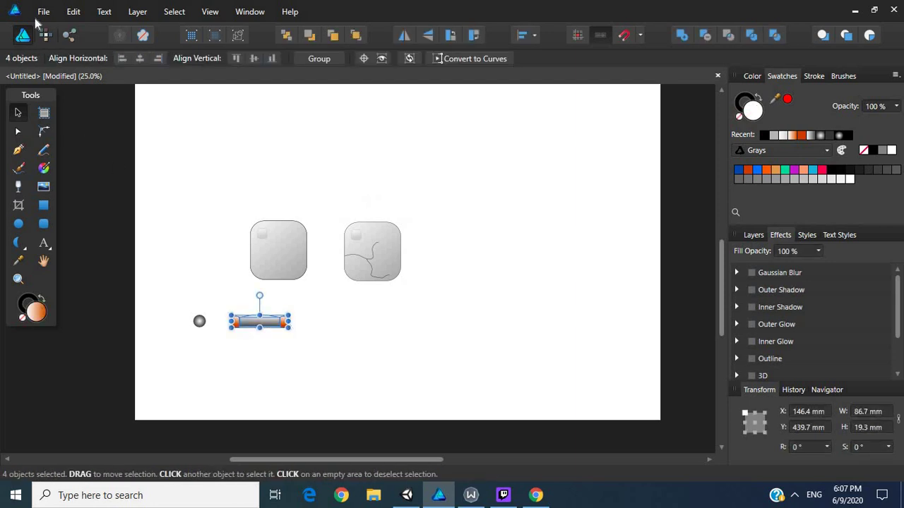
pyautogui.click(43, 11)
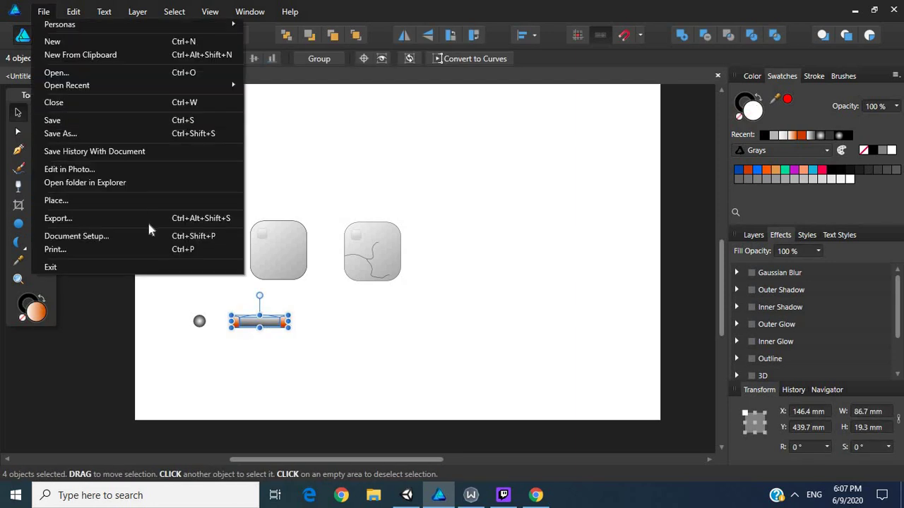
pyautogui.press('Escape')
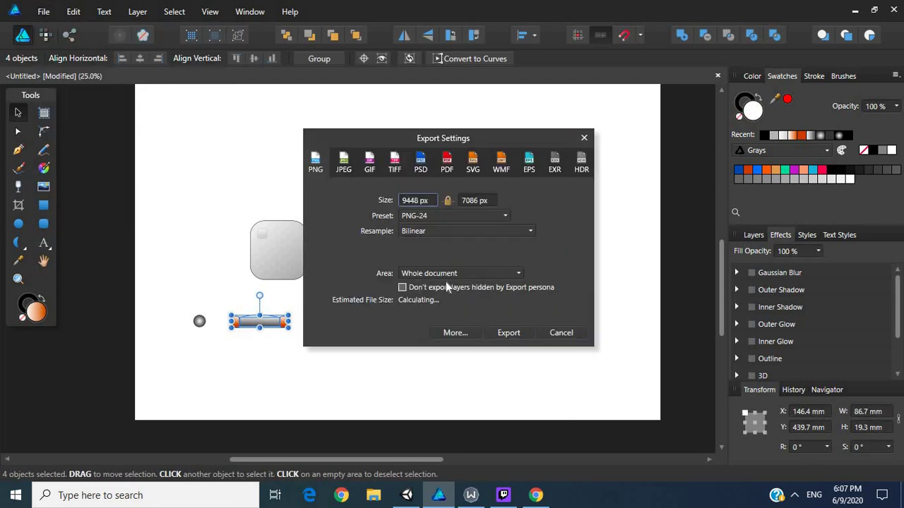
pyautogui.click(480, 274)
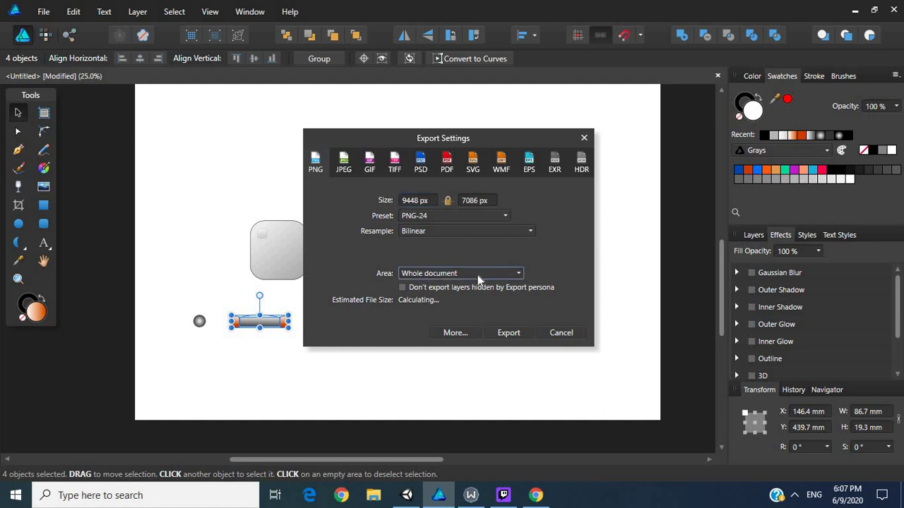
pyautogui.click(474, 320)
pyautogui.click(422, 200)
pyautogui.write('100')
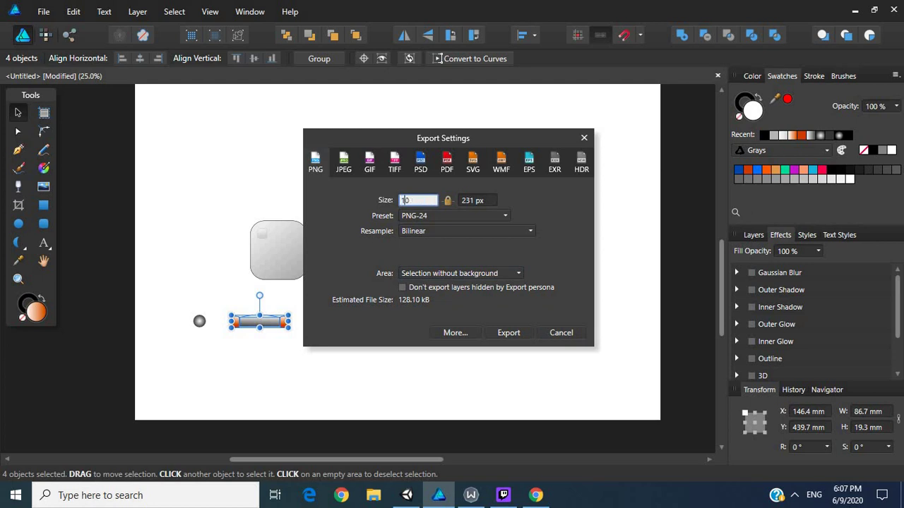
pyautogui.press('Return')
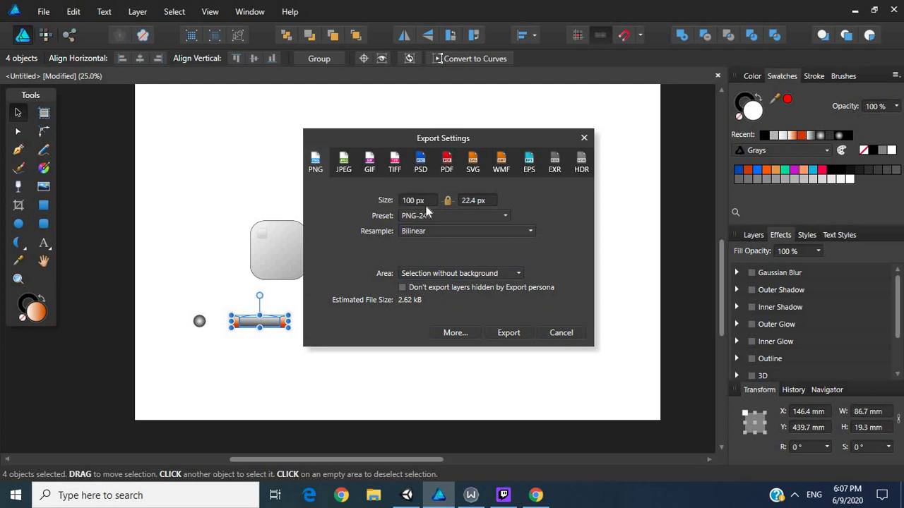
# - Export the paddle to the Sprites folder as Paddle
pyautogui.click(511, 333)
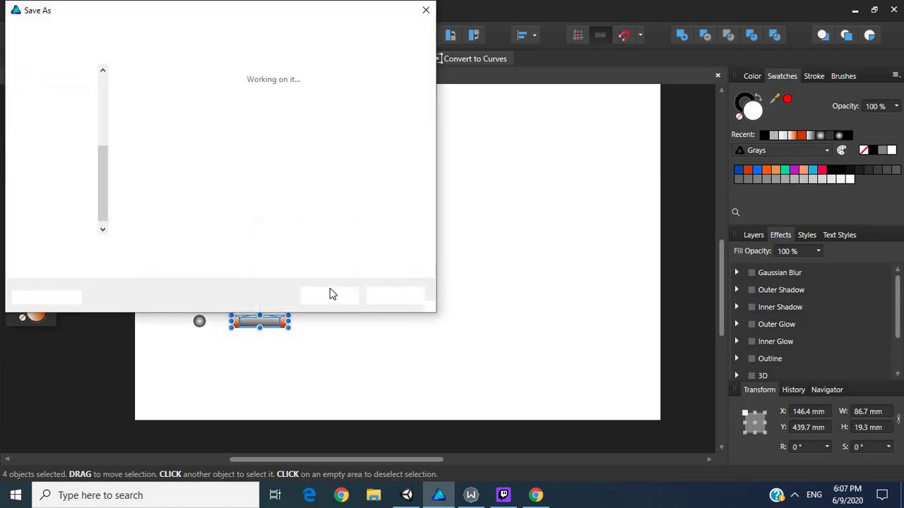
pyautogui.write('Pad')
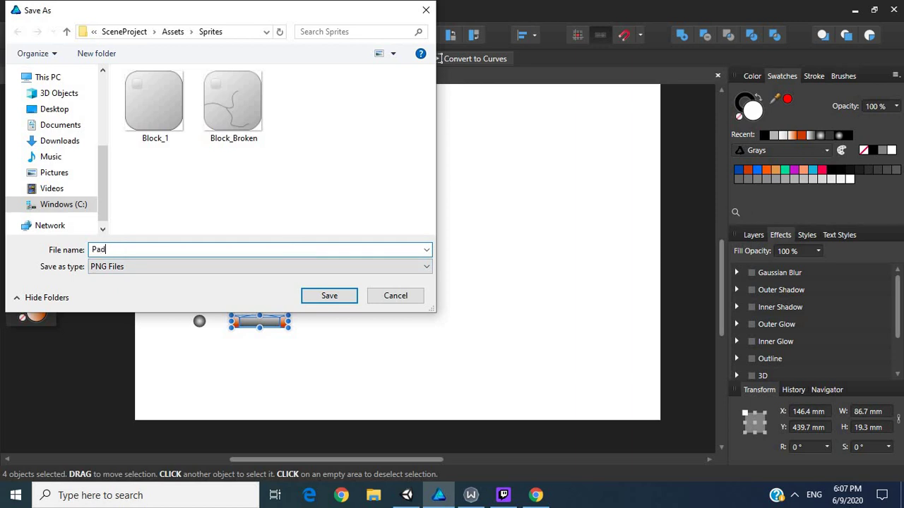
pyautogui.write('dle')
pyautogui.press('Return')
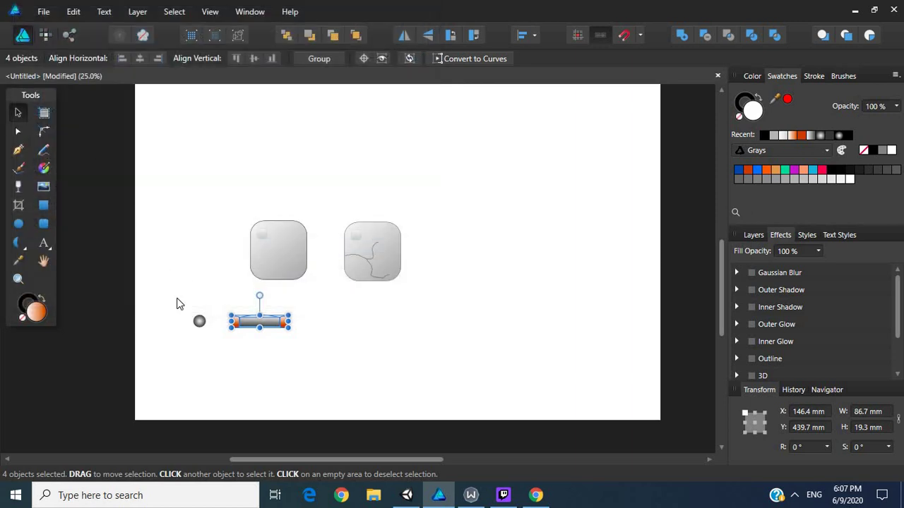
# - Select the ball and set its PNG export to selection without background, 100 px wide
pyautogui.moveTo(178, 300); pyautogui.dragTo(213, 330)
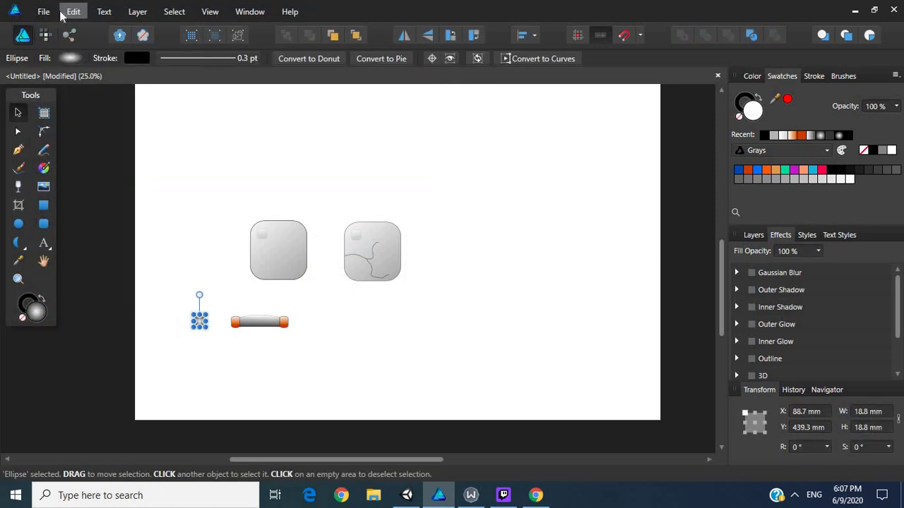
pyautogui.click(43, 11)
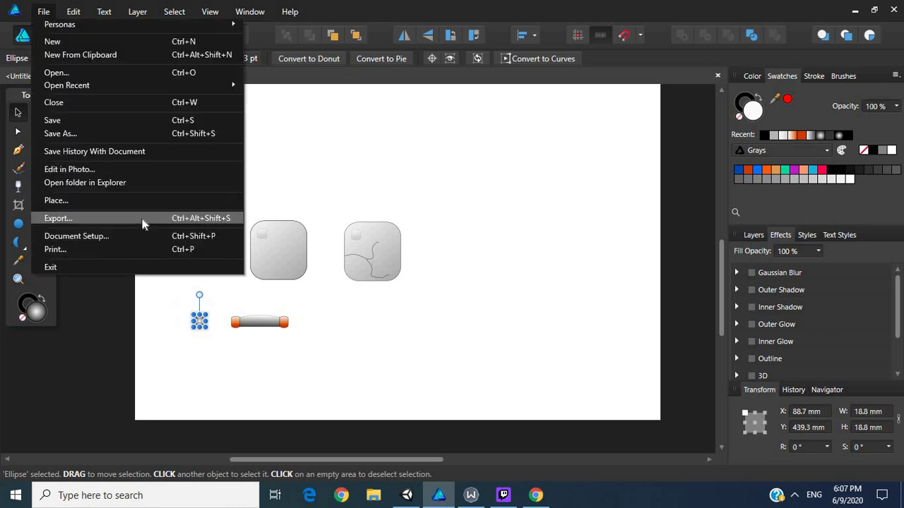
pyautogui.click(142, 221)
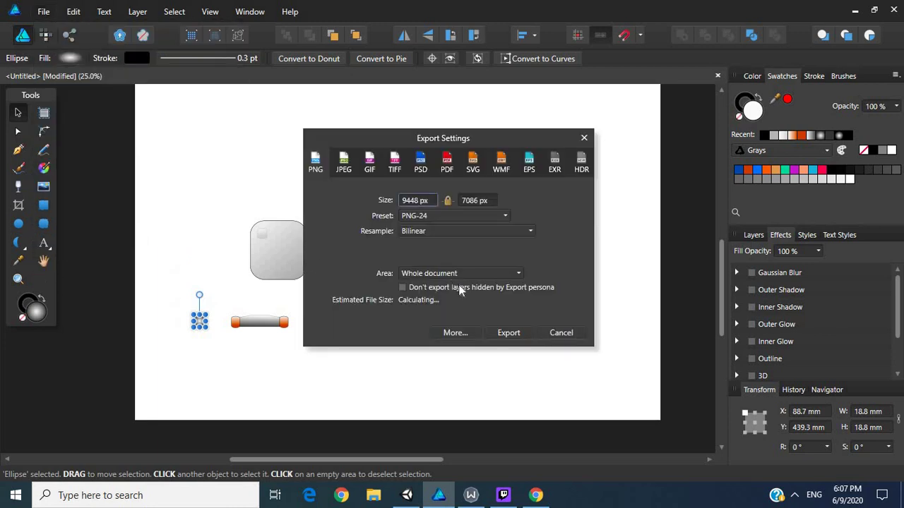
pyautogui.click(457, 275)
pyautogui.click(467, 317)
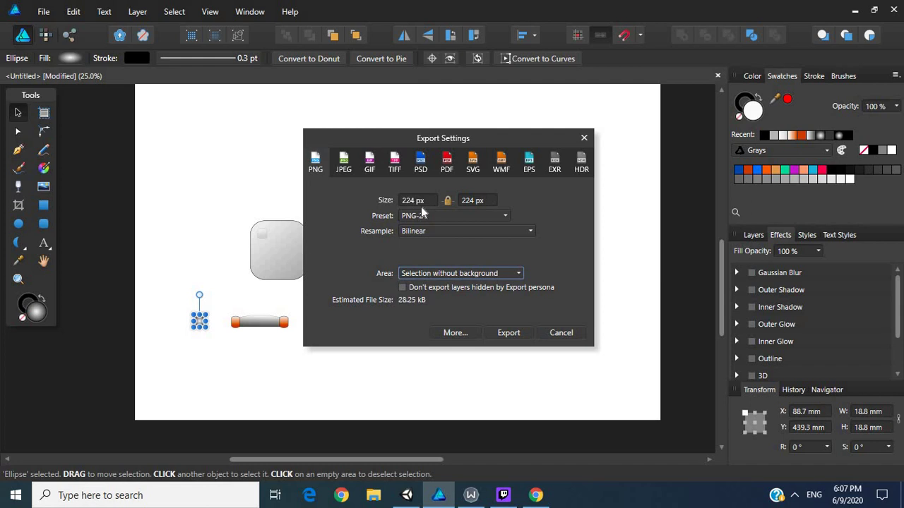
pyautogui.click(420, 206)
pyautogui.write('100')
pyautogui.press('Tab')
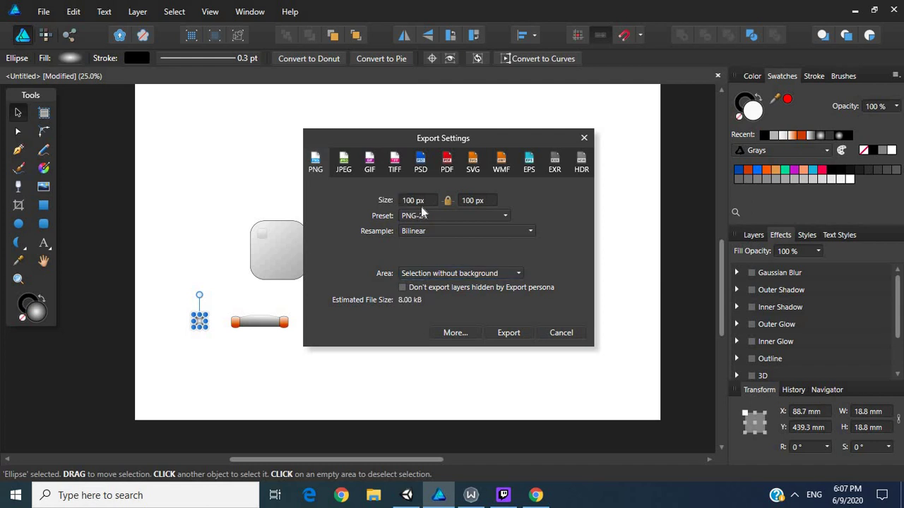
# - Export the ball to the Sprites folder as Ball
pyautogui.click(520, 338)
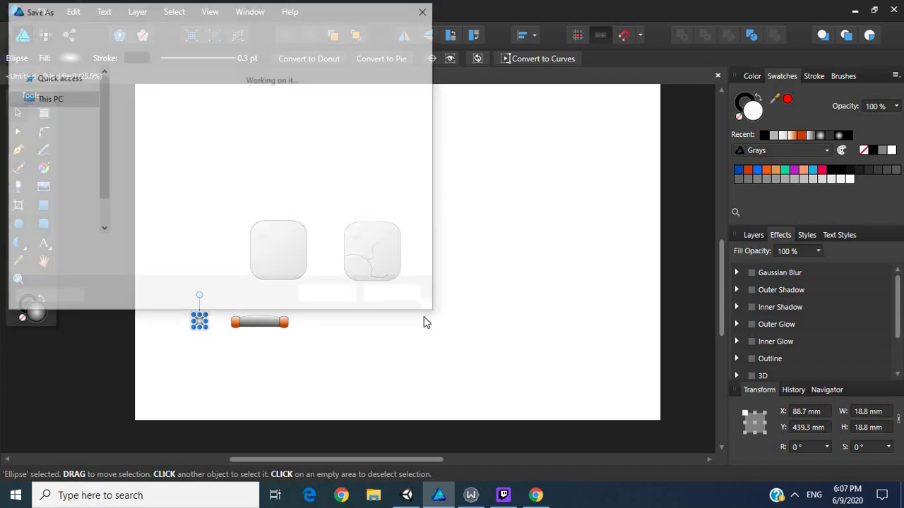
pyautogui.write('Ball')
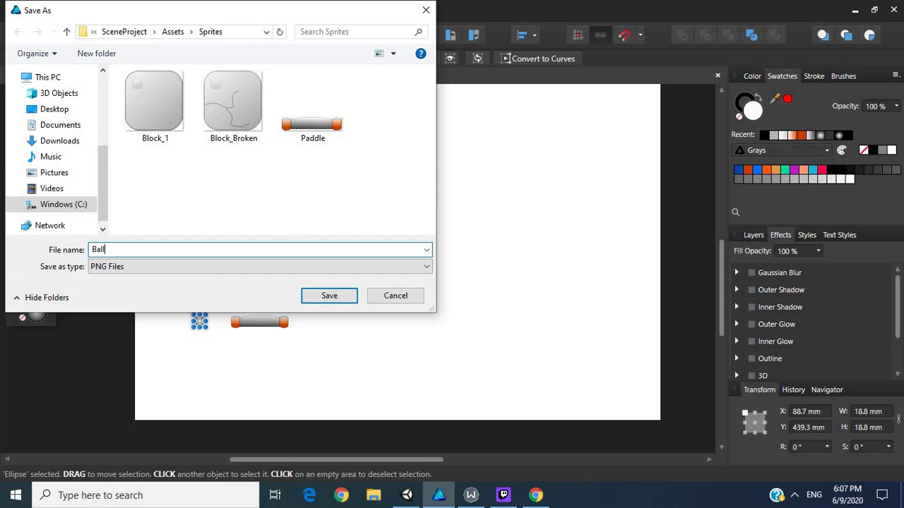
pyautogui.press('Return')
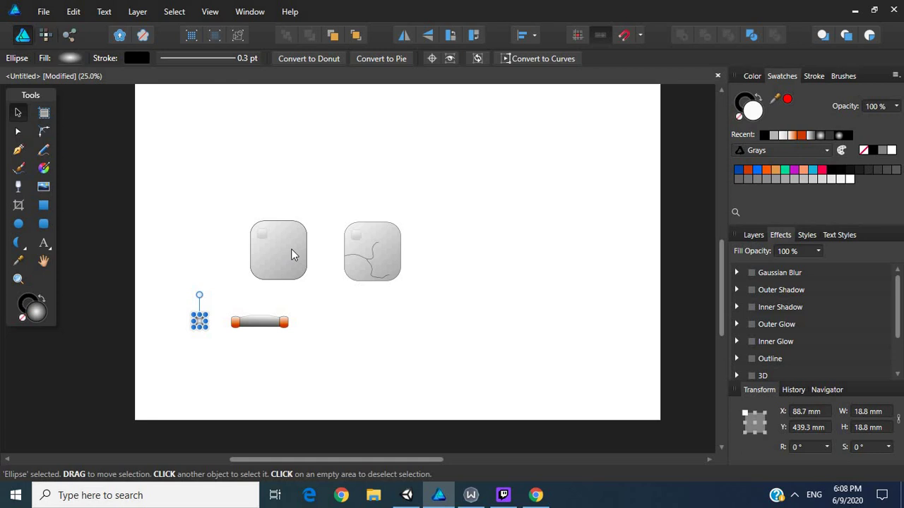
# - Switch to Unity and open the project's Sprites folder
pyautogui.click(407, 495)
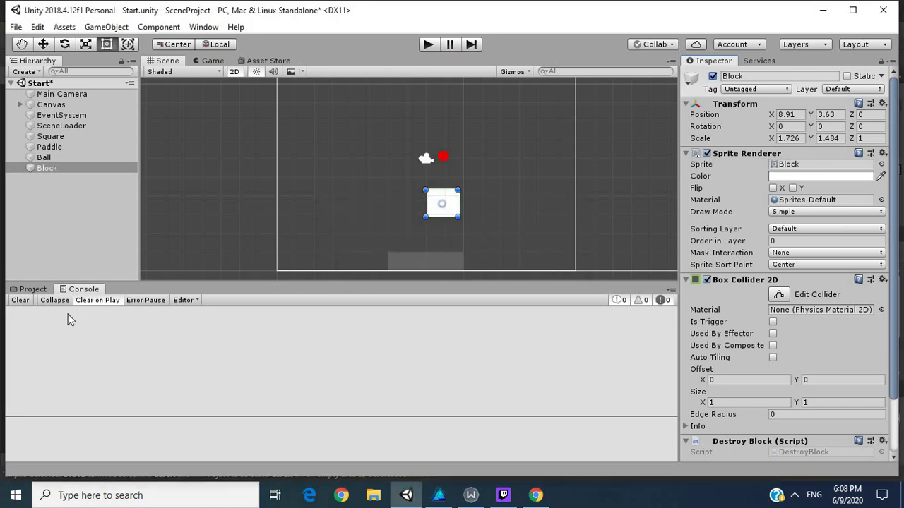
pyautogui.click(33, 290)
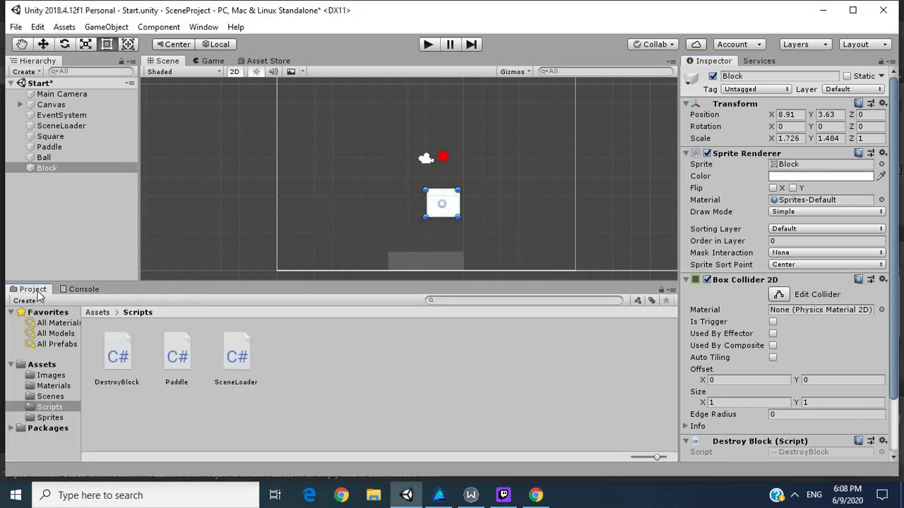
pyautogui.click(51, 418)
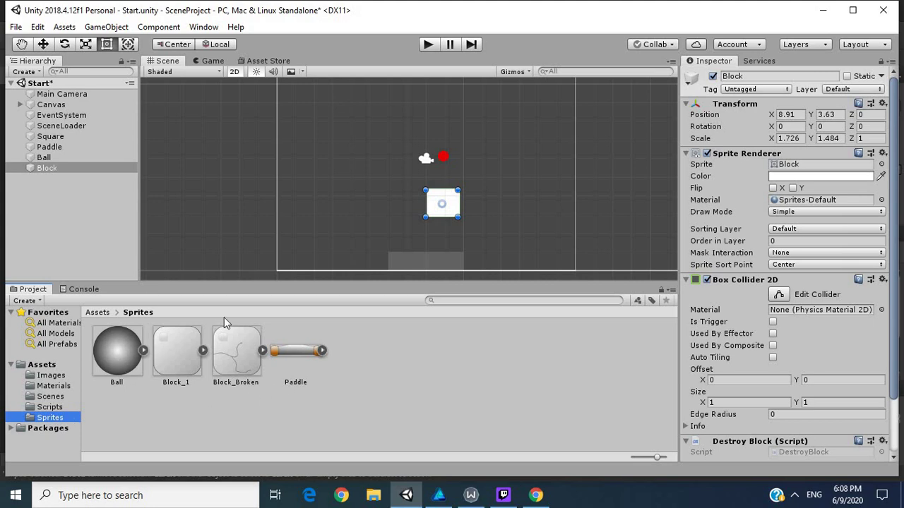
# - Assign the exported Ball image as the sprite of the scene's Ball object
pyautogui.click(58, 159)
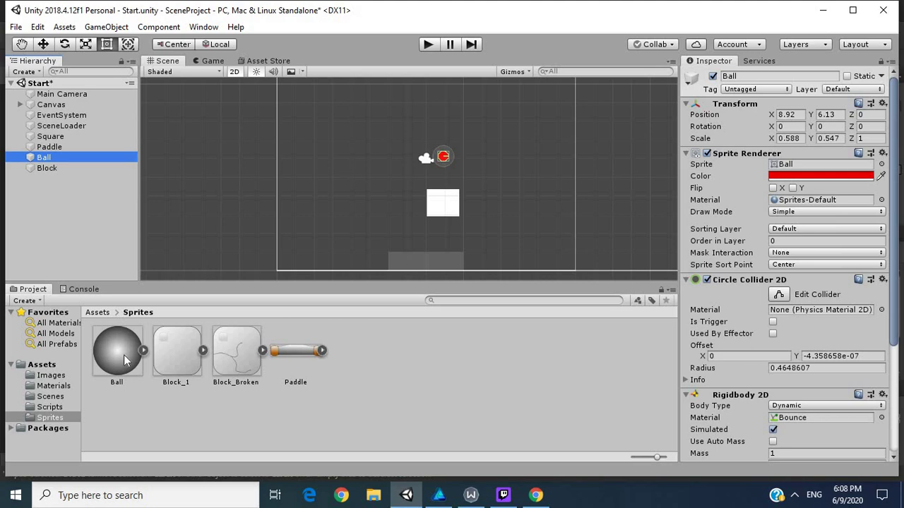
pyautogui.moveTo(124, 354); pyautogui.dragTo(793, 164)
pyautogui.click(248, 155)
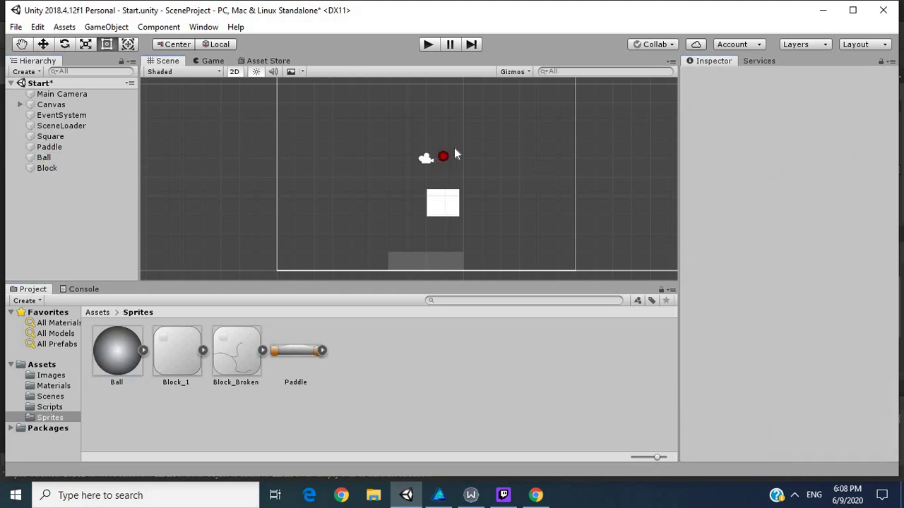
# - Change the Ball object's sprite color to white (FFFFFF)
pyautogui.click(76, 158)
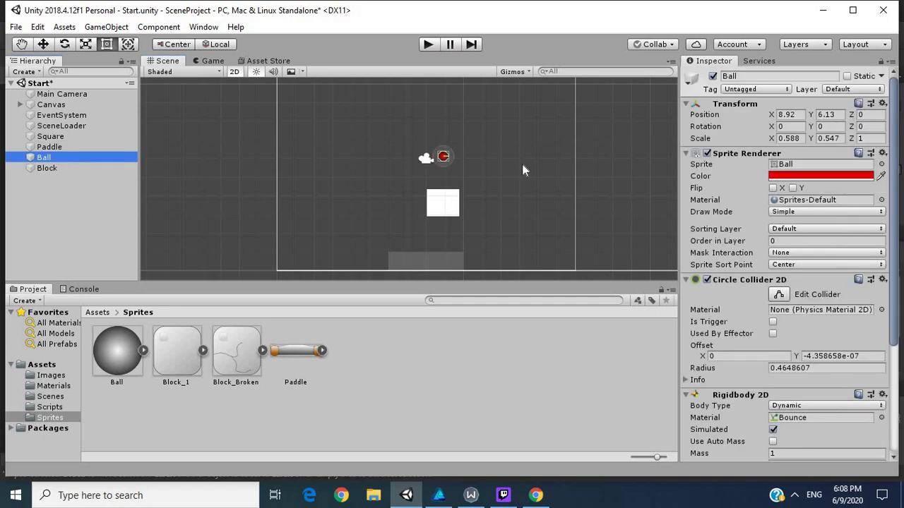
pyautogui.click(794, 176)
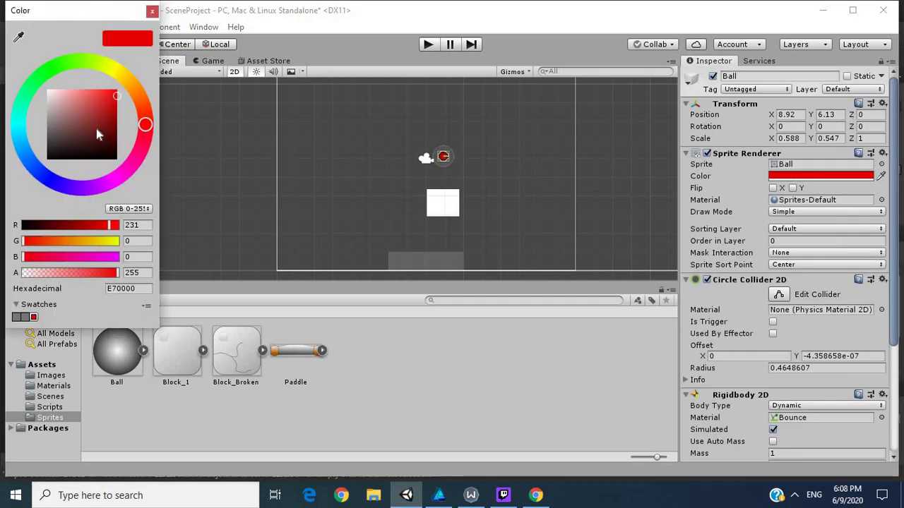
pyautogui.moveTo(76, 64); pyautogui.dragTo(110, 67)
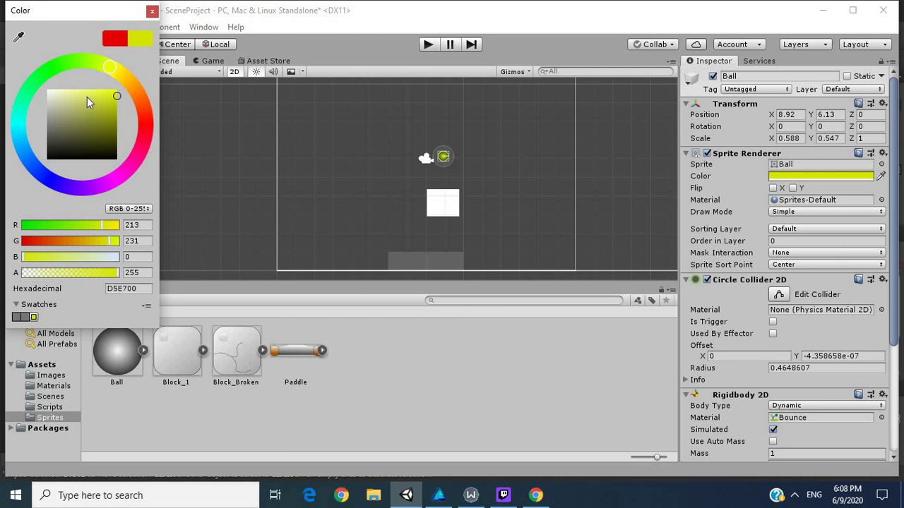
pyautogui.moveTo(87, 97); pyautogui.dragTo(45, 85)
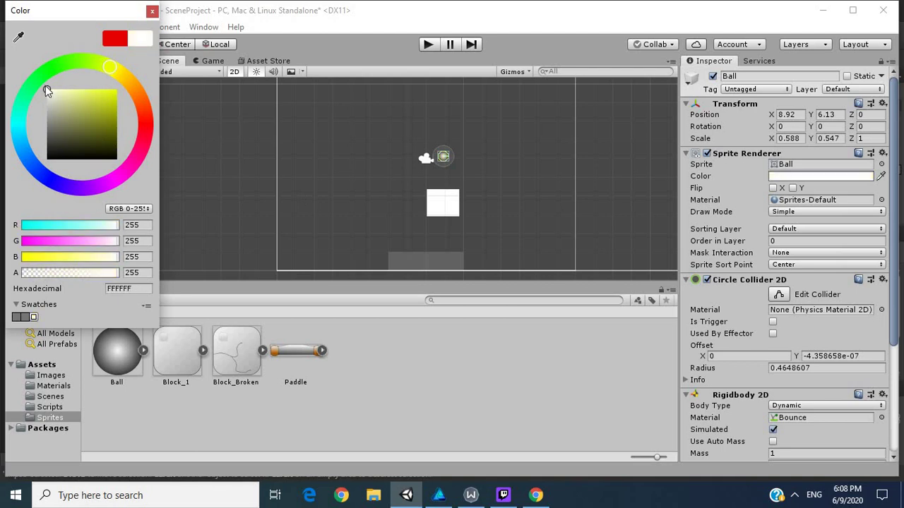
pyautogui.click(235, 226)
pyautogui.click(636, 241)
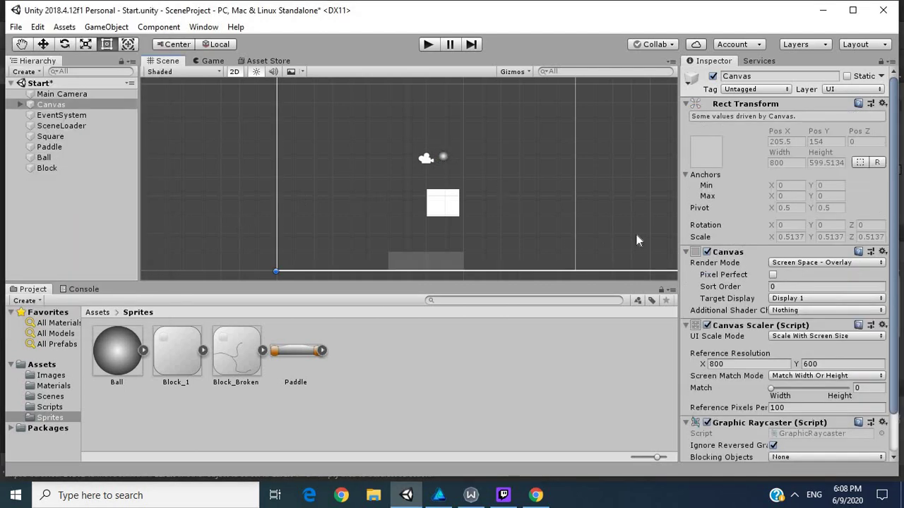
# - Tint the Ball object's sprite pale yellow (DEDB87)
pyautogui.click(444, 157)
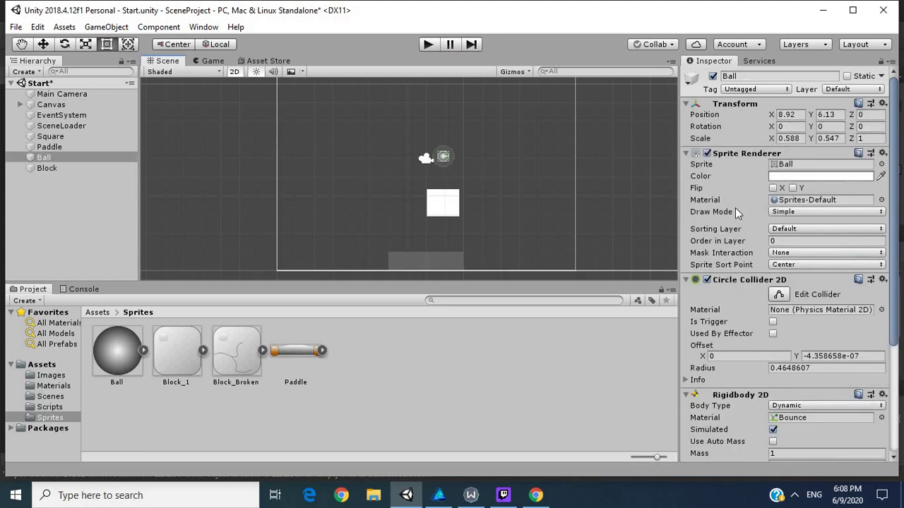
pyautogui.click(777, 176)
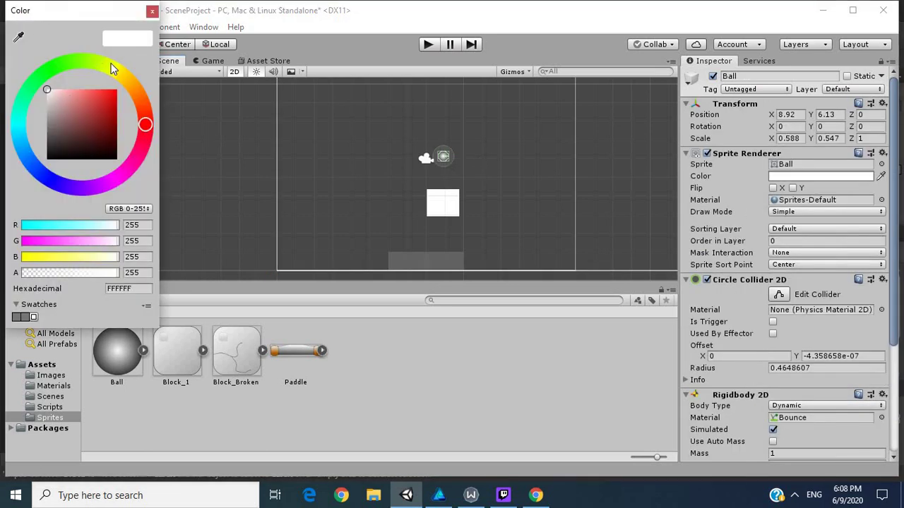
pyautogui.click(115, 69)
pyautogui.click(75, 98)
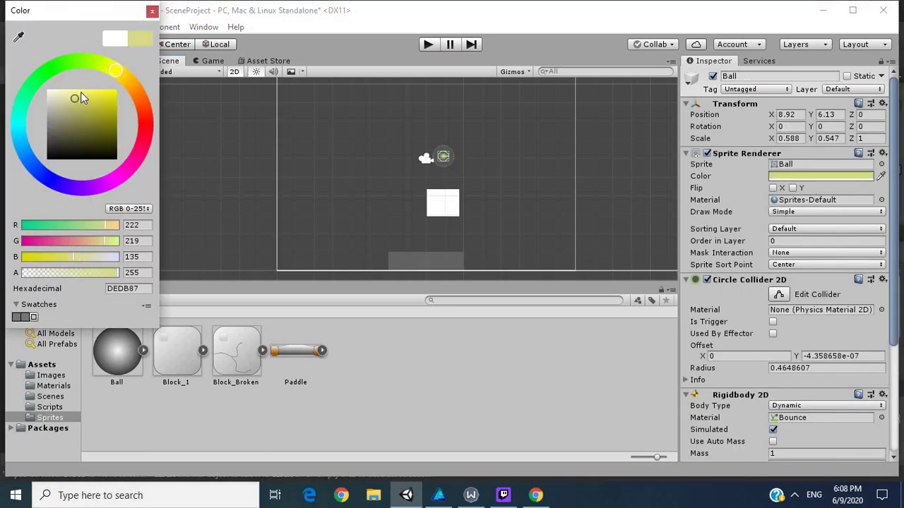
pyautogui.click(240, 128)
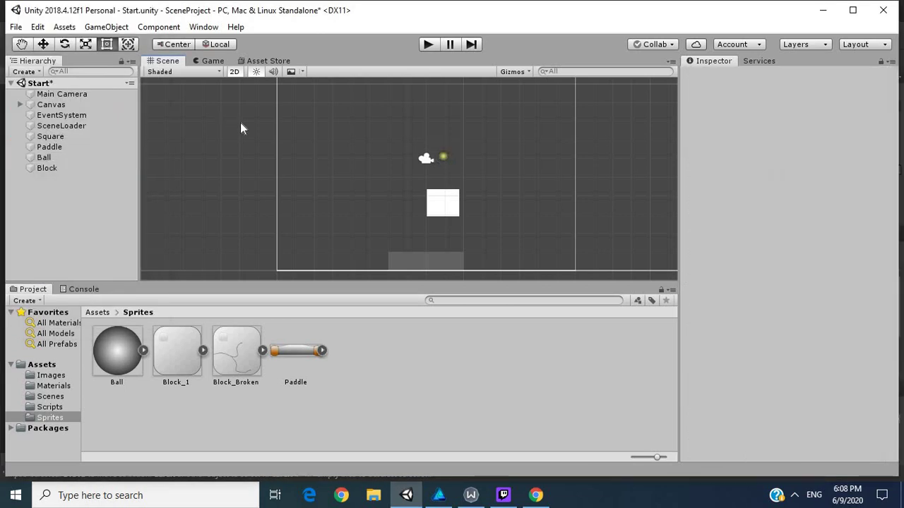
# - Assign the Block_1 image as the sprite of the scene's Block object
pyautogui.click(444, 213)
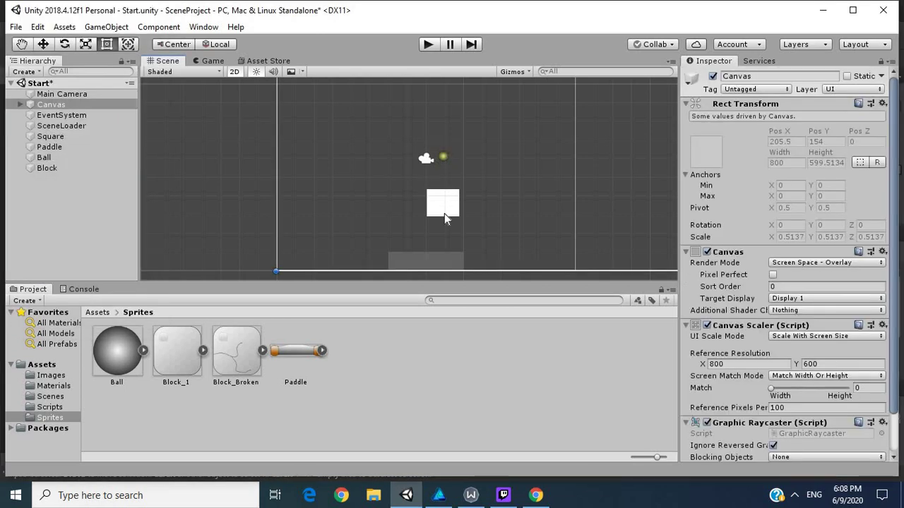
pyautogui.click(441, 201)
pyautogui.moveTo(186, 342); pyautogui.dragTo(799, 166)
pyautogui.click(430, 213)
pyautogui.click(455, 208)
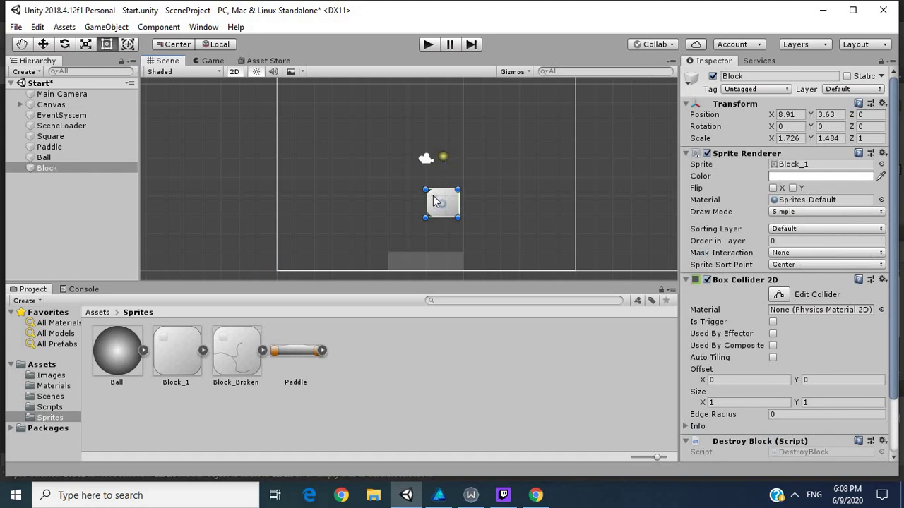
# - Resize the Block object to a smaller, roughly square shape and position it just below the ball
pyautogui.moveTo(420, 186); pyautogui.dragTo(453, 192)
pyautogui.click(463, 221)
pyautogui.click(453, 209)
pyautogui.click(428, 223)
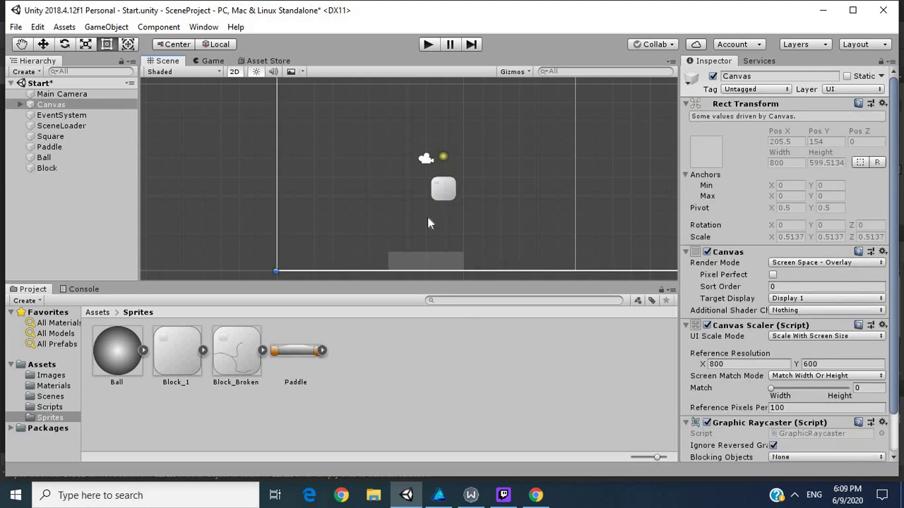
pyautogui.scroll(5, 452, 196)
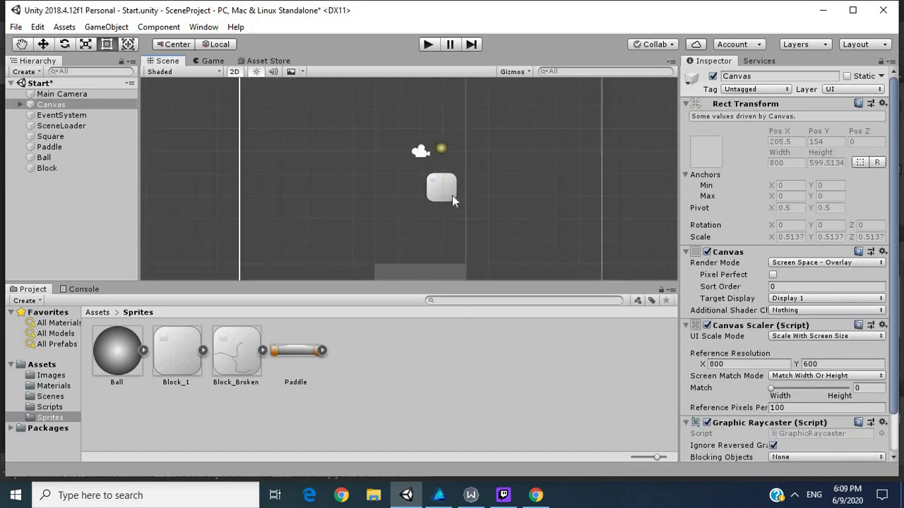
pyautogui.scroll(3, 451, 196)
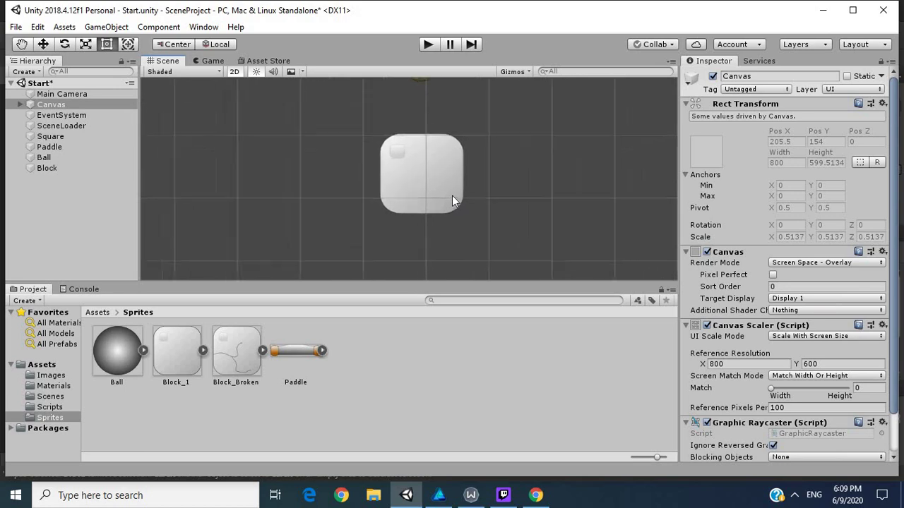
pyautogui.scroll(-5, 452, 195)
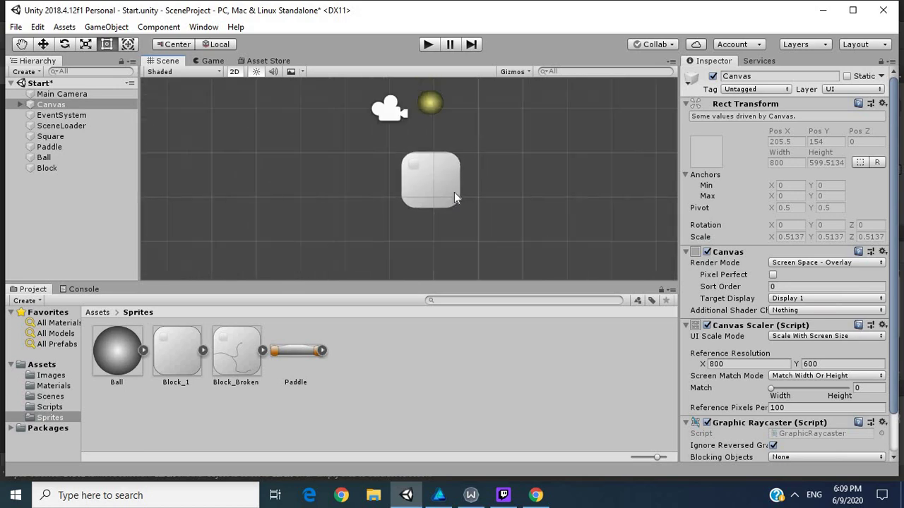
pyautogui.scroll(-4, 454, 192)
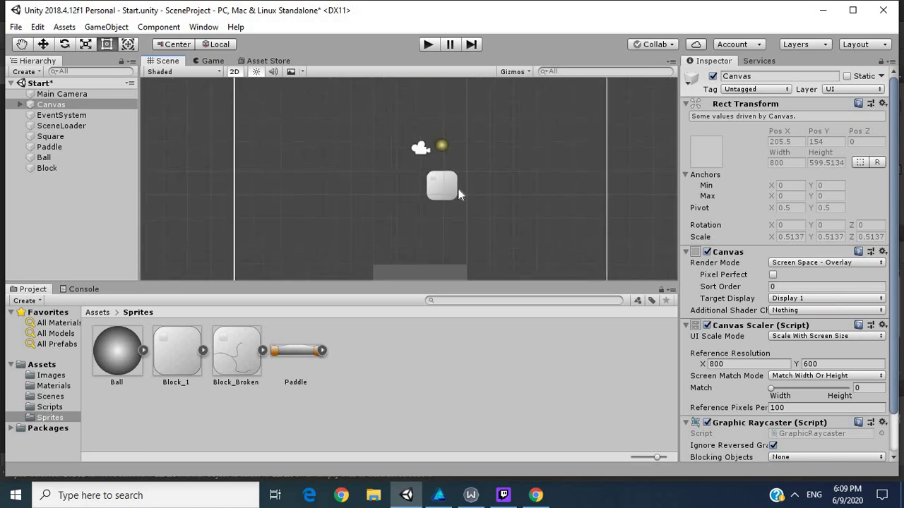
# - Assign the Paddle image as the Paddle object's sprite and stretch it upward to a Y scale of about 3.605
pyautogui.click(51, 156)
pyautogui.click(63, 146)
pyautogui.moveTo(285, 354); pyautogui.dragTo(801, 167)
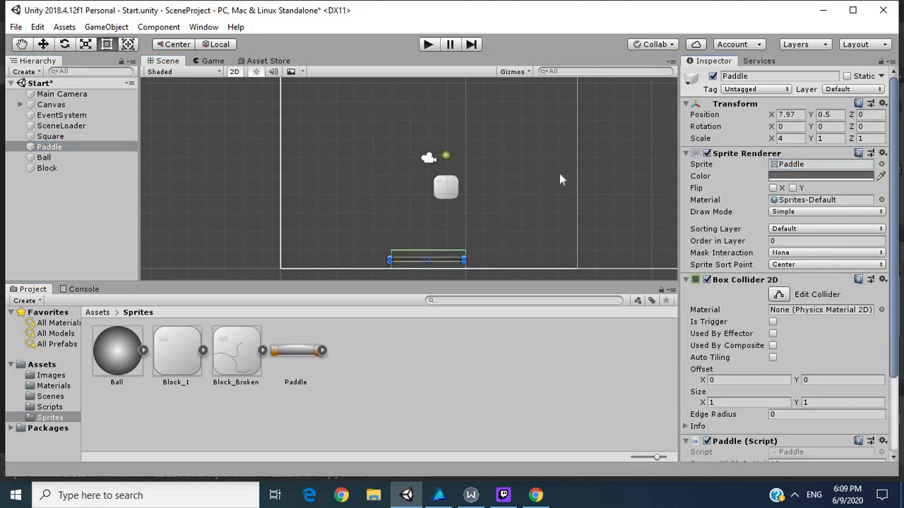
pyautogui.moveTo(416, 259); pyautogui.dragTo(418, 247)
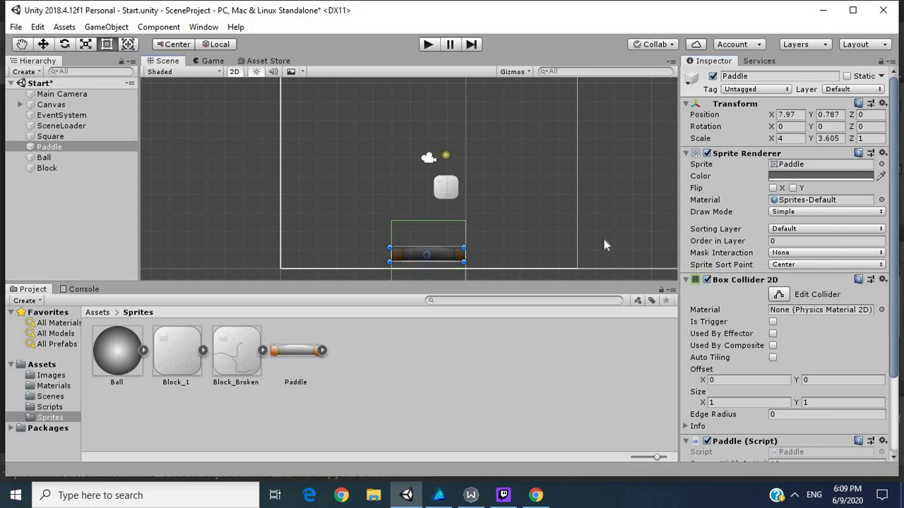
# - Set the Paddle object's sprite color to white (FFFFFF)
pyautogui.click(800, 175)
pyautogui.moveTo(50, 106); pyautogui.dragTo(47, 90)
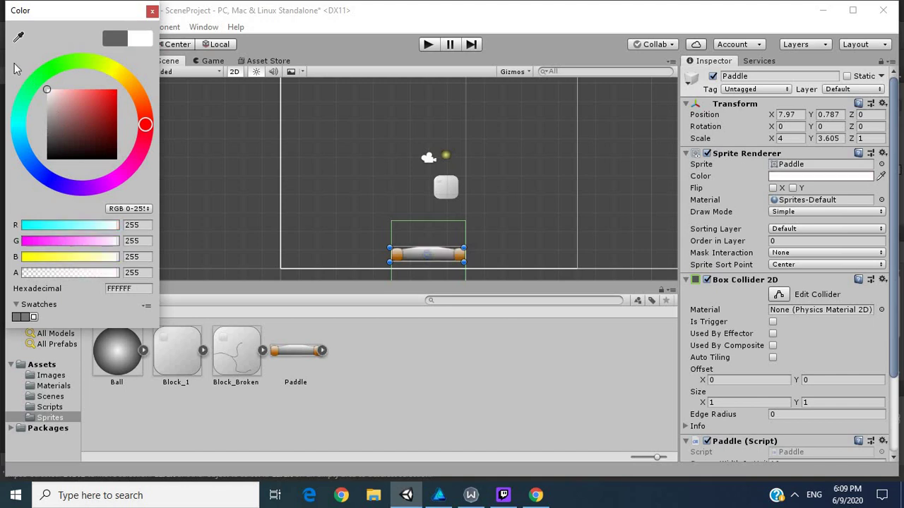
pyautogui.click(252, 188)
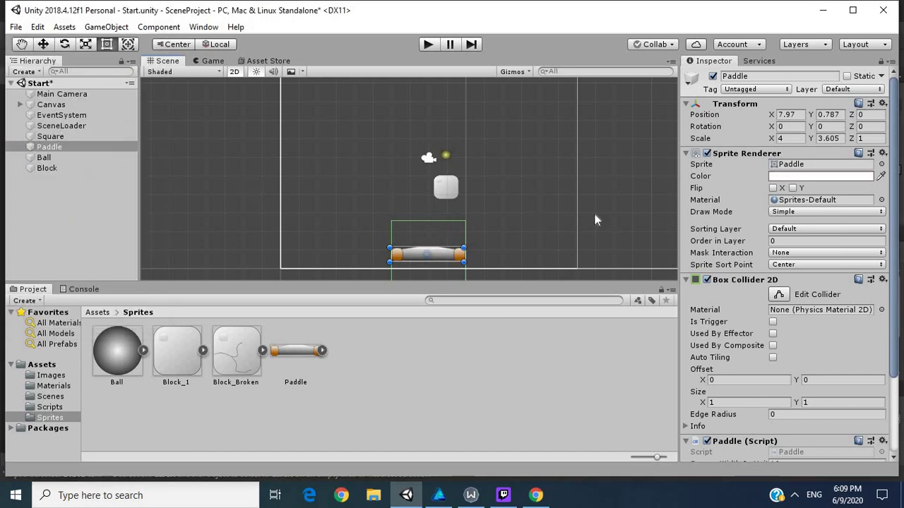
# - Replace the Paddle object's Box Collider 2D component with a Polygon Collider 2D
pyautogui.click(780, 295)
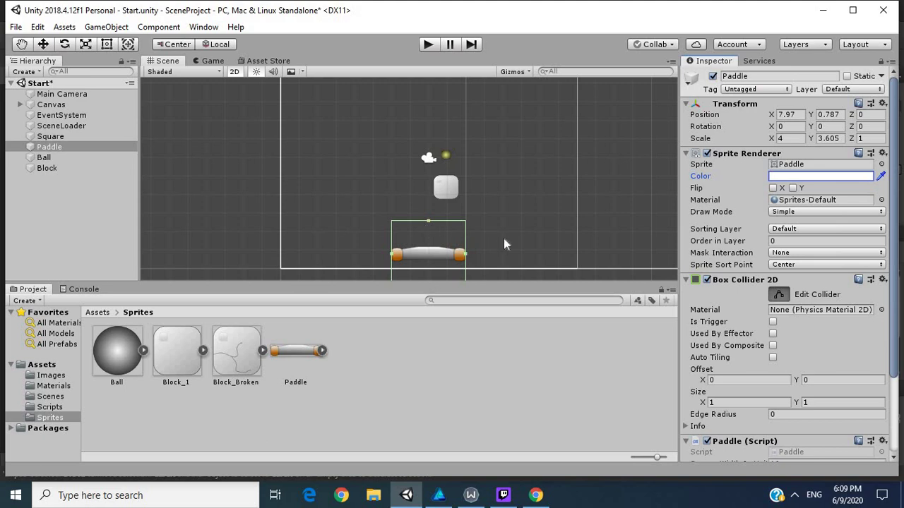
pyautogui.scroll(-2, 503, 244)
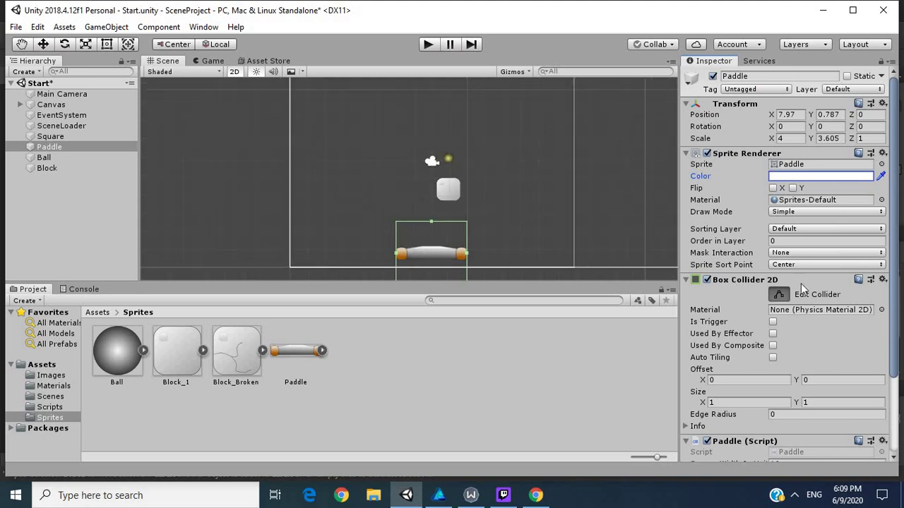
pyautogui.click(882, 280)
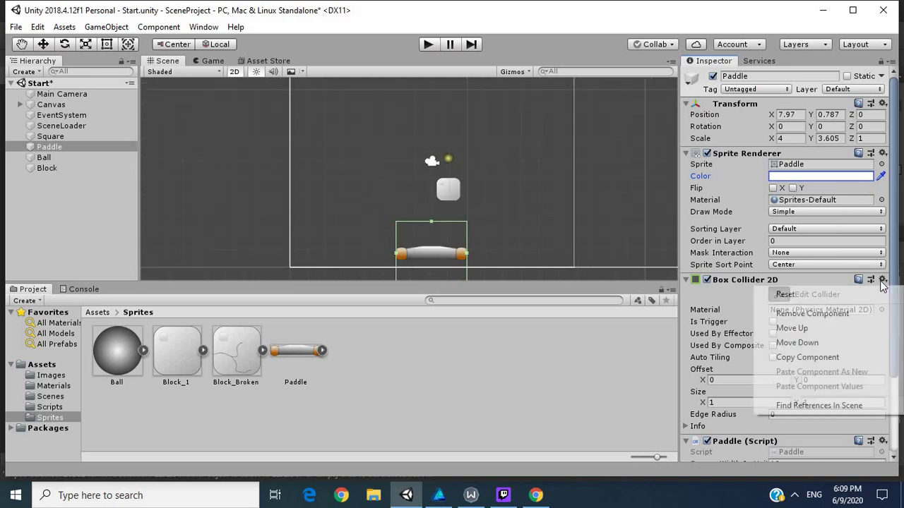
pyautogui.click(840, 317)
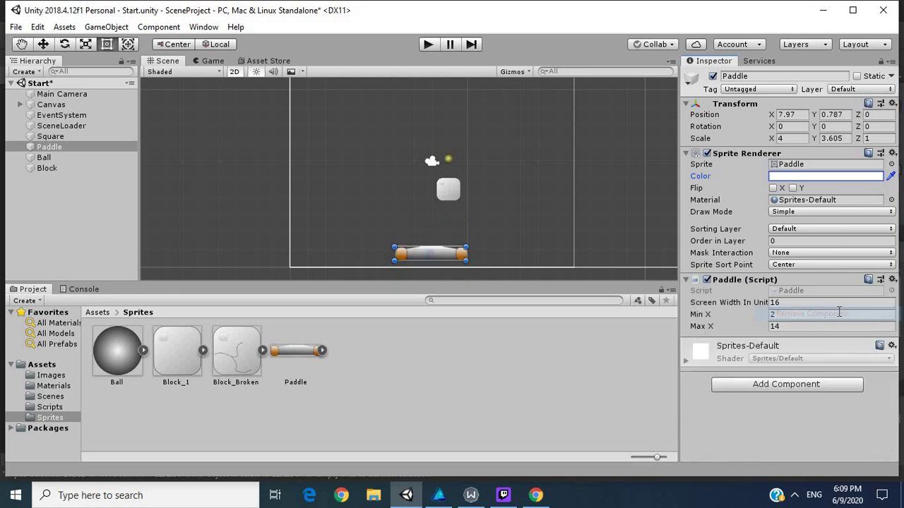
pyautogui.click(802, 383)
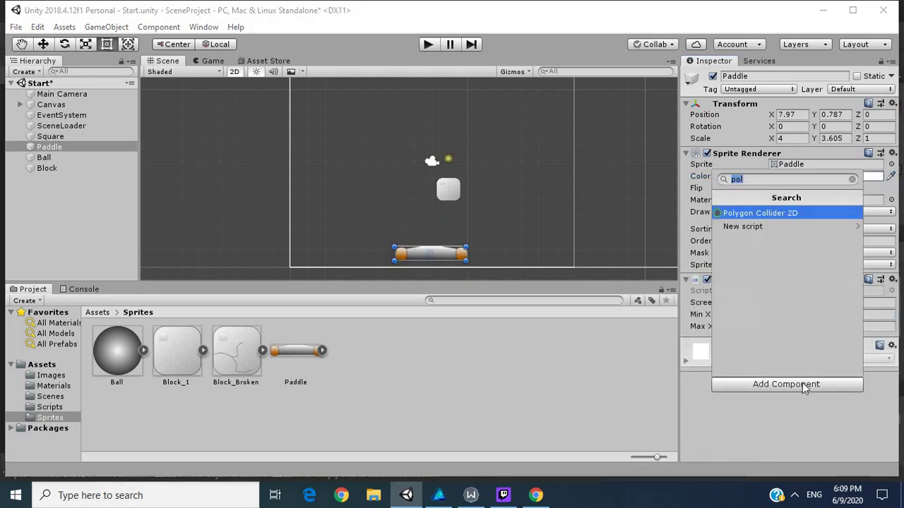
pyautogui.click(771, 212)
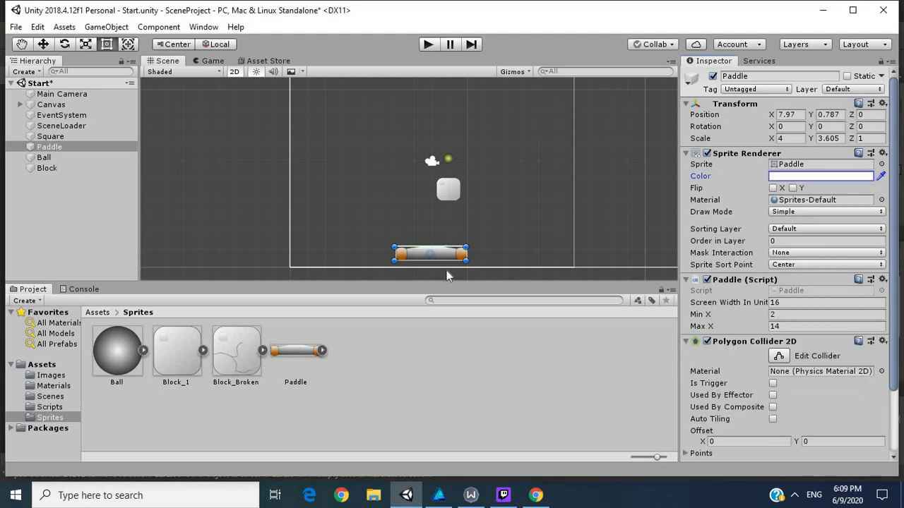
# - Reshape the Paddle's polygon collider by lowering both upper corners and adding two points where the raised middle section begins and ends
pyautogui.scroll(5, 446, 270)
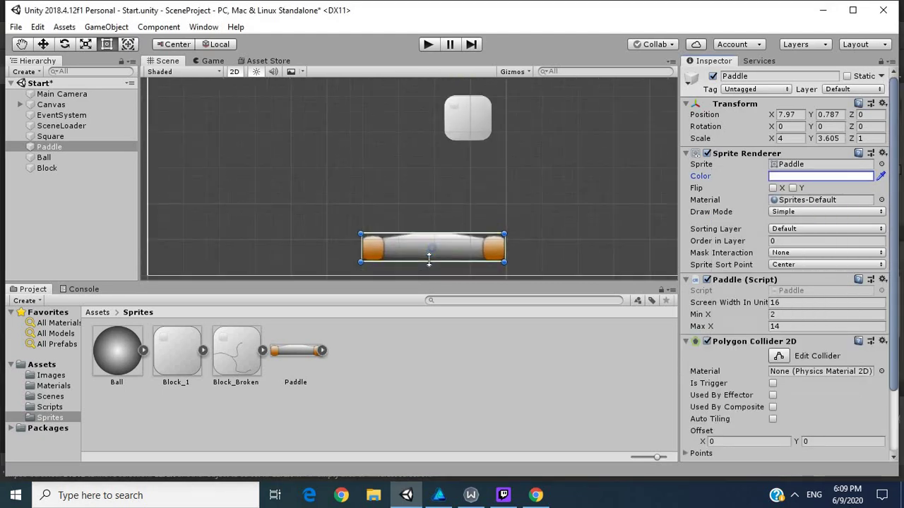
pyautogui.scroll(3, 429, 259)
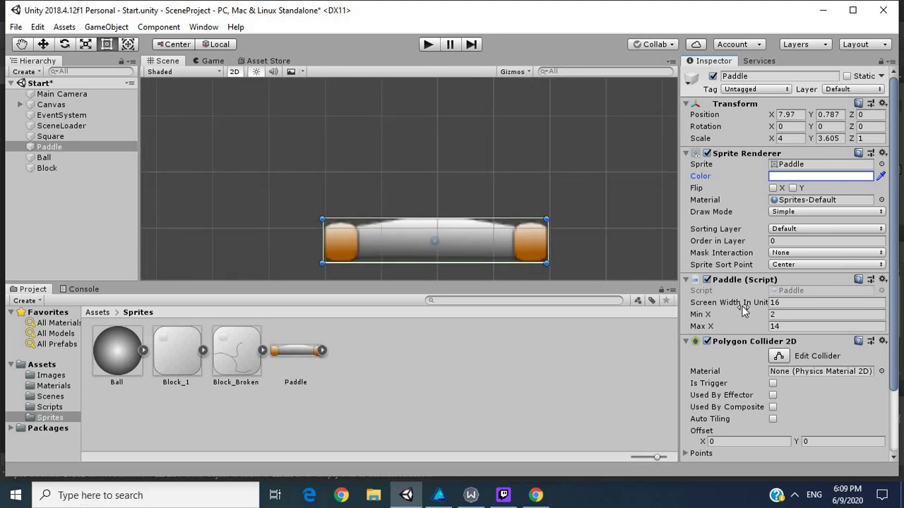
pyautogui.click(778, 356)
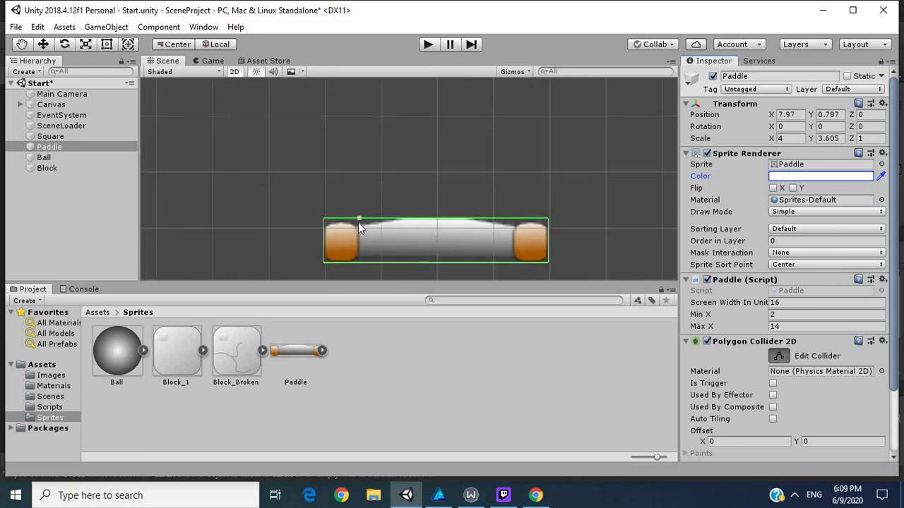
pyautogui.moveTo(325, 223); pyautogui.dragTo(324, 229)
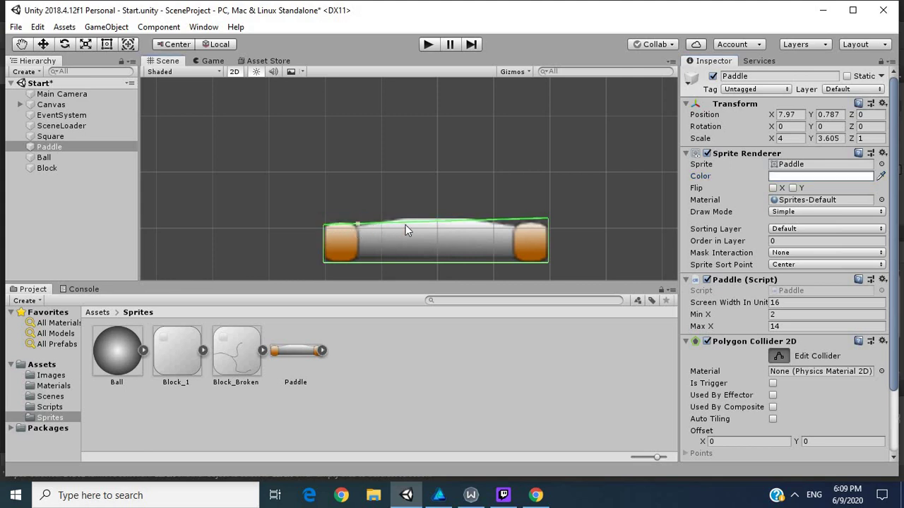
pyautogui.moveTo(393, 225); pyautogui.dragTo(398, 219)
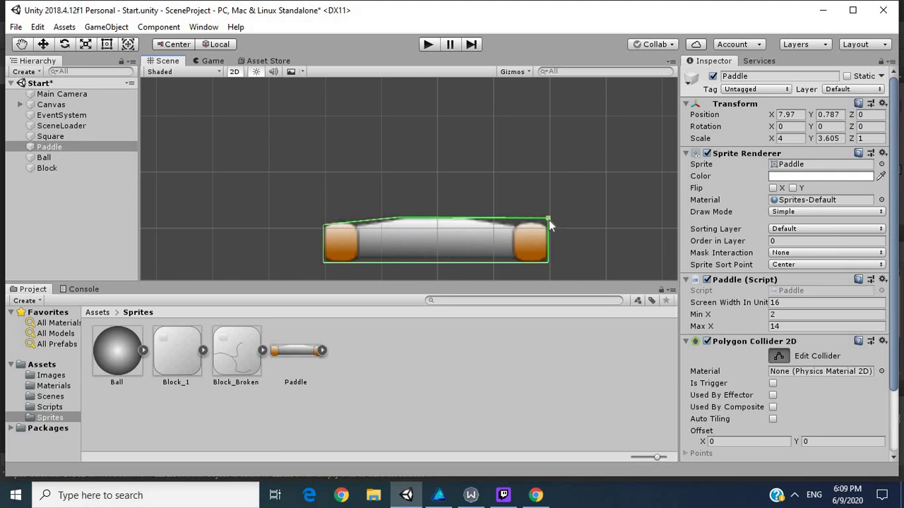
pyautogui.moveTo(548, 219); pyautogui.dragTo(547, 229)
pyautogui.moveTo(483, 223); pyautogui.dragTo(481, 219)
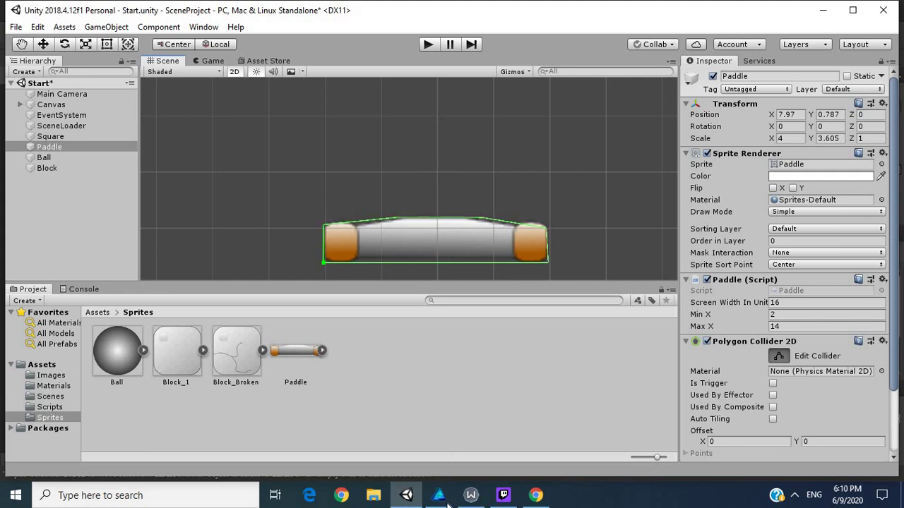
# - Run the scene to test the paddle with its new collider, and stop play mode
pyautogui.moveTo(439, 501)
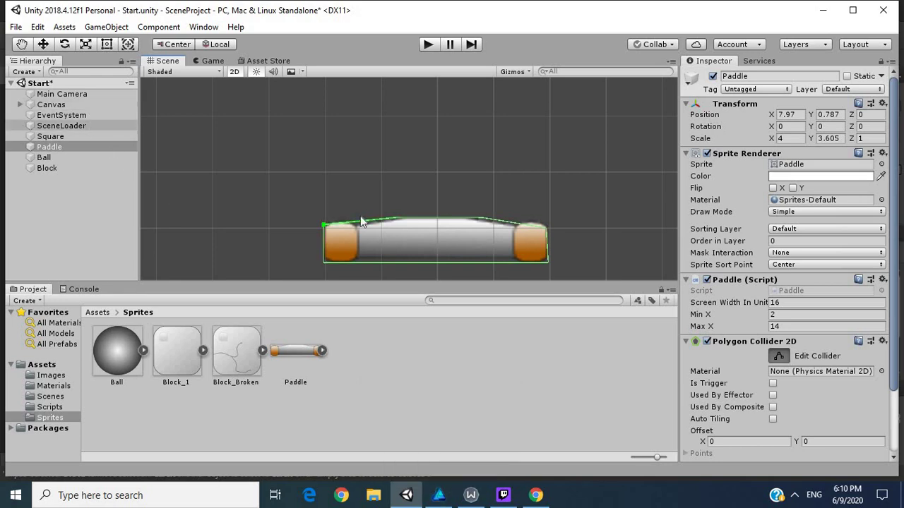
pyautogui.click(427, 44)
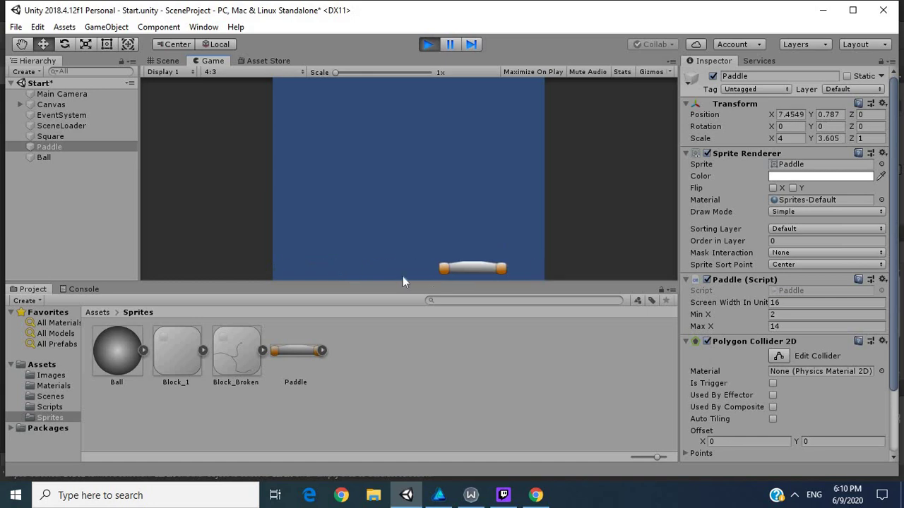
pyautogui.click(429, 45)
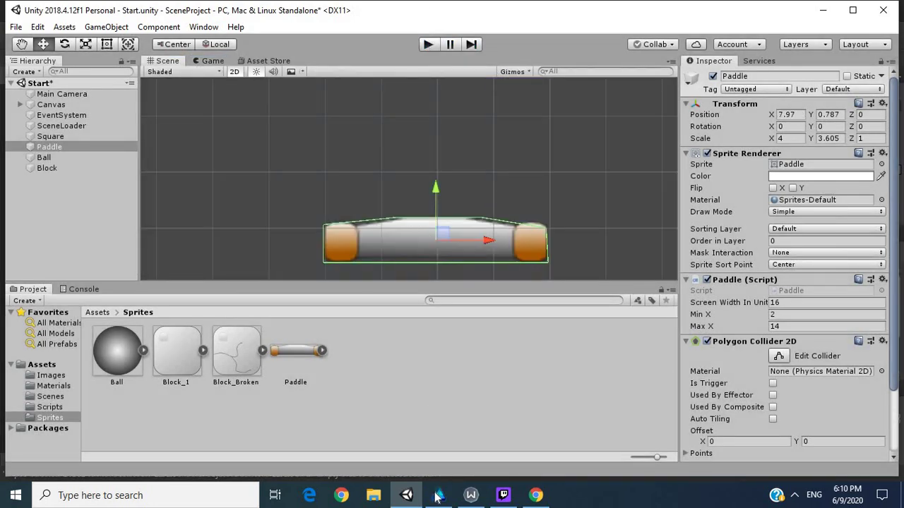
# - Switch to Affinity Designer and open the recent documents FO.afdesign and aff red m.afdesign
pyautogui.click(439, 494)
pyautogui.click(43, 11)
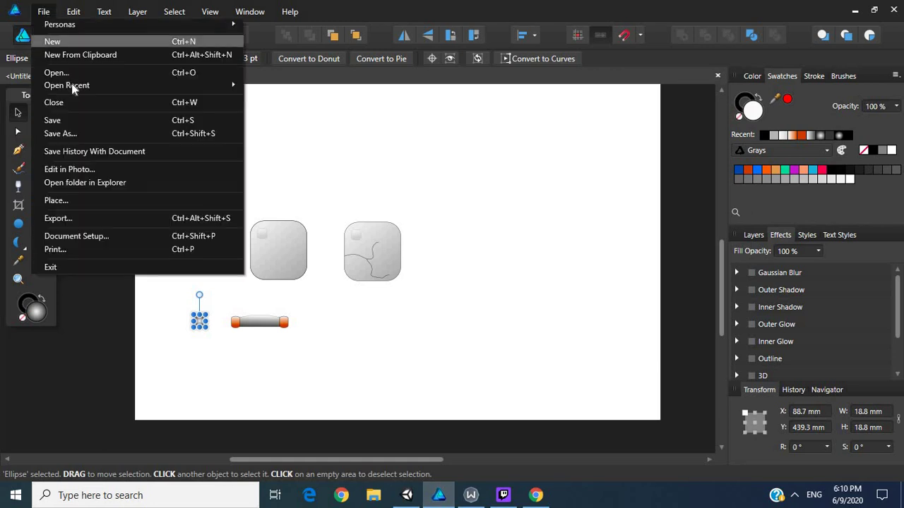
pyautogui.moveTo(72, 83)
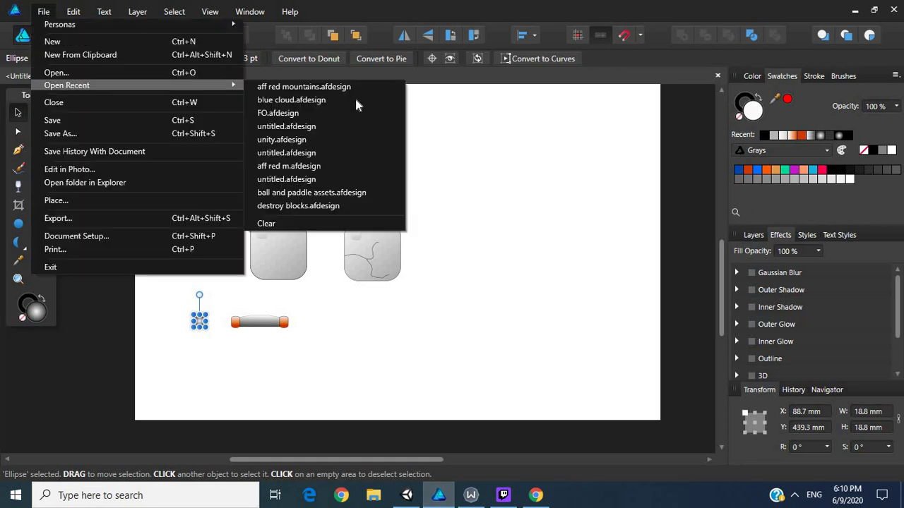
pyautogui.click(323, 114)
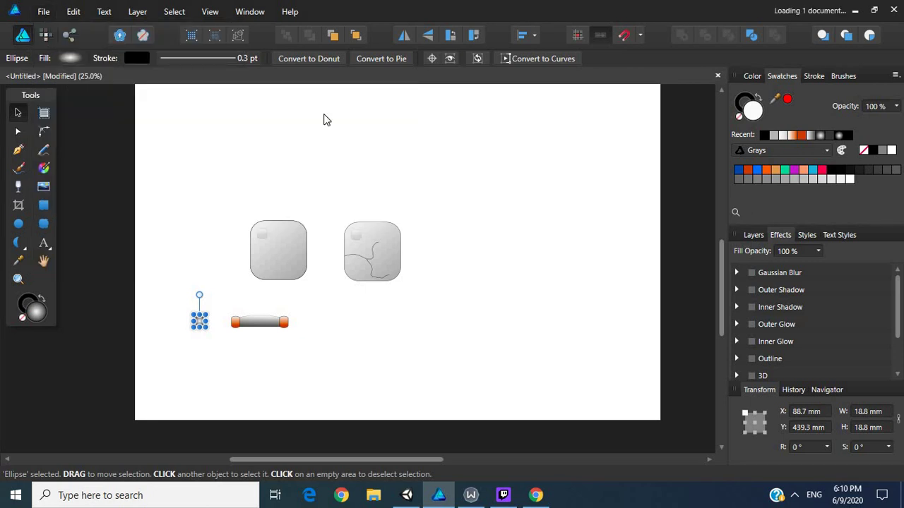
pyautogui.click(43, 11)
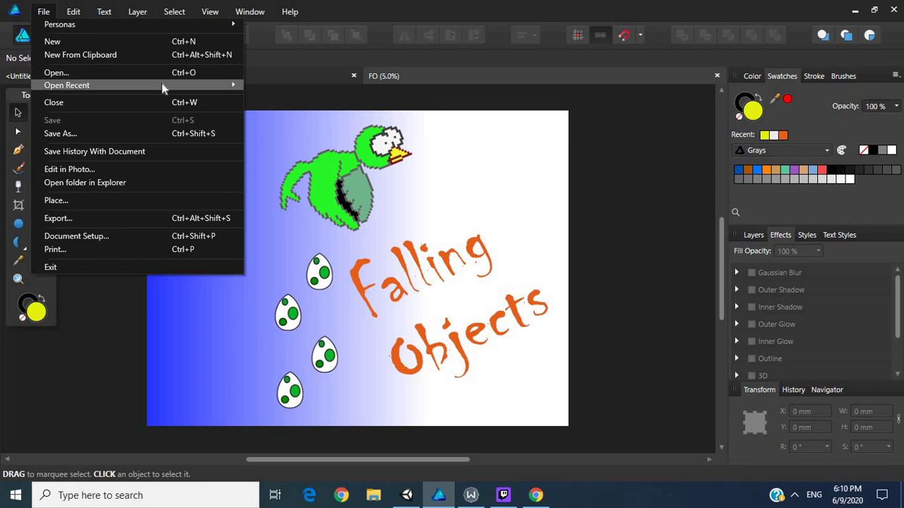
pyautogui.moveTo(162, 86)
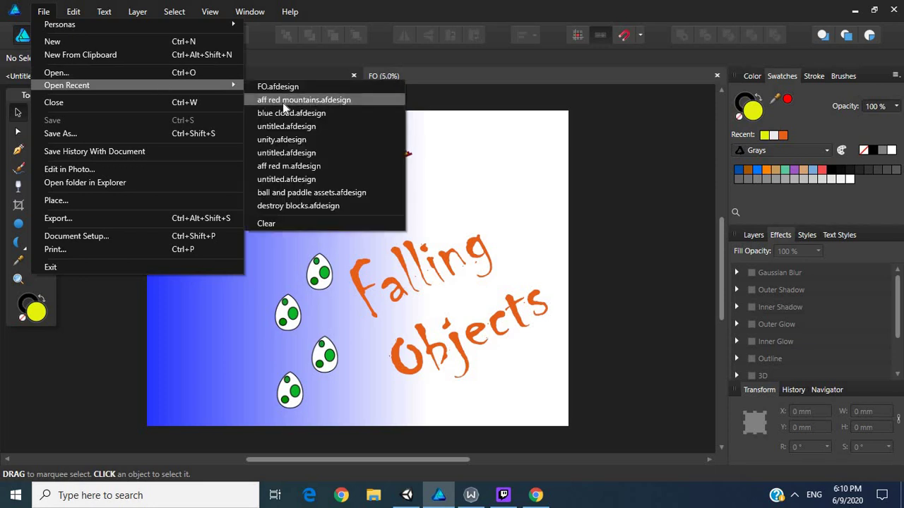
pyautogui.click(317, 166)
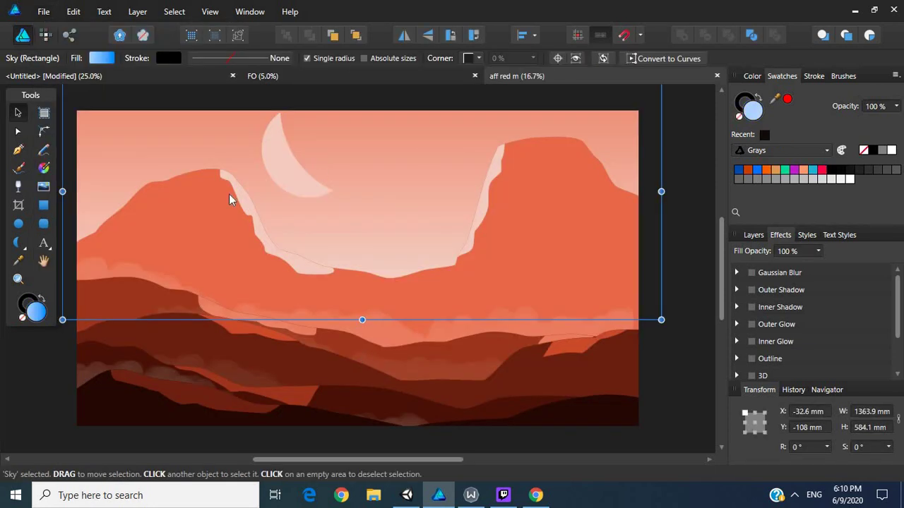
pyautogui.click(45, 13)
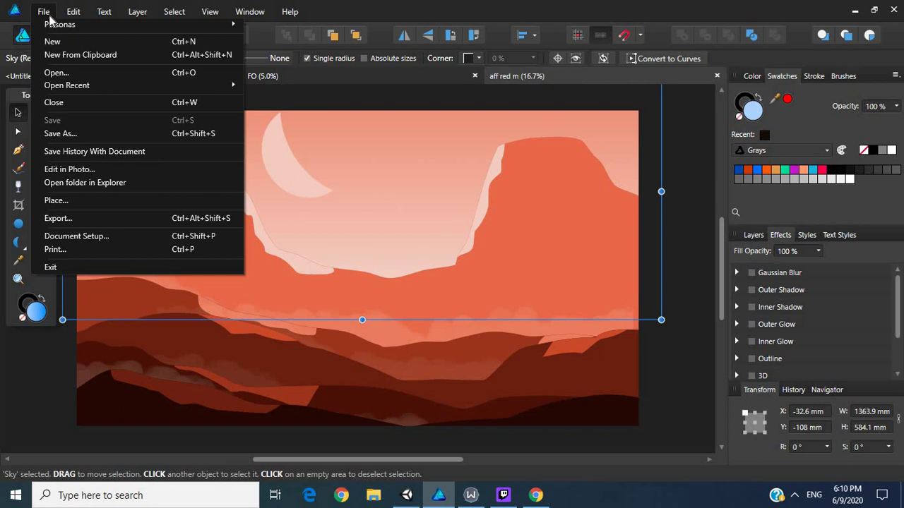
pyautogui.click(133, 225)
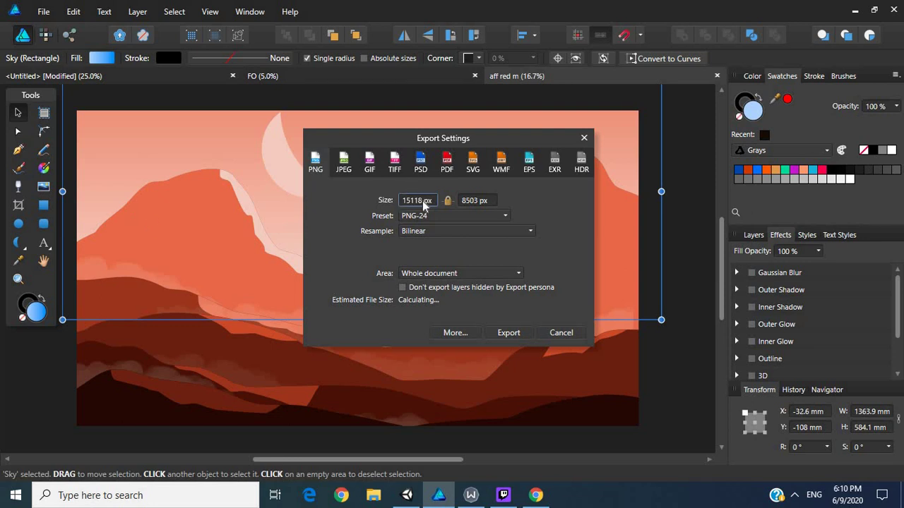
pyautogui.click(407, 495)
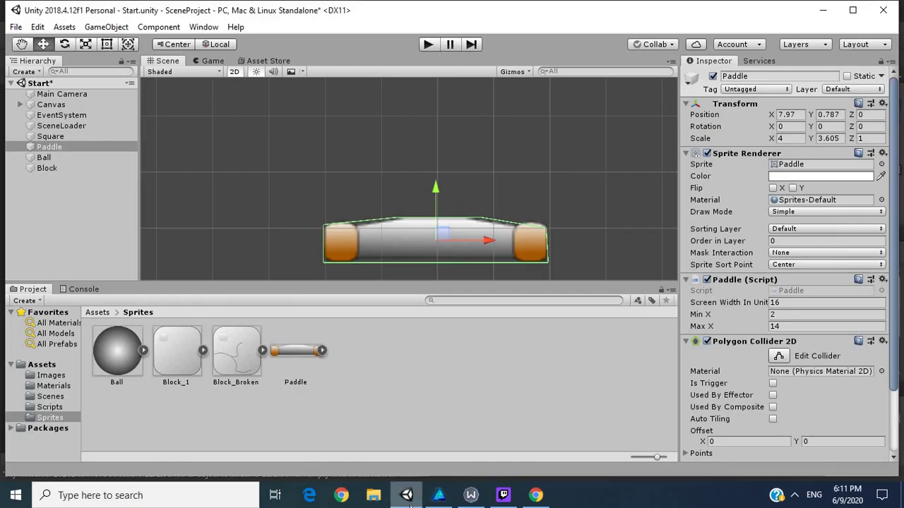
pyautogui.click(439, 496)
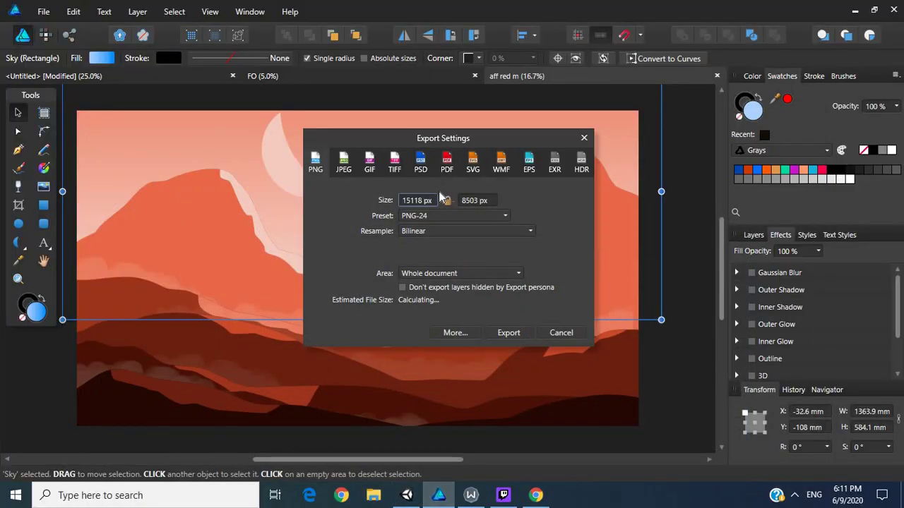
pyautogui.click(408, 495)
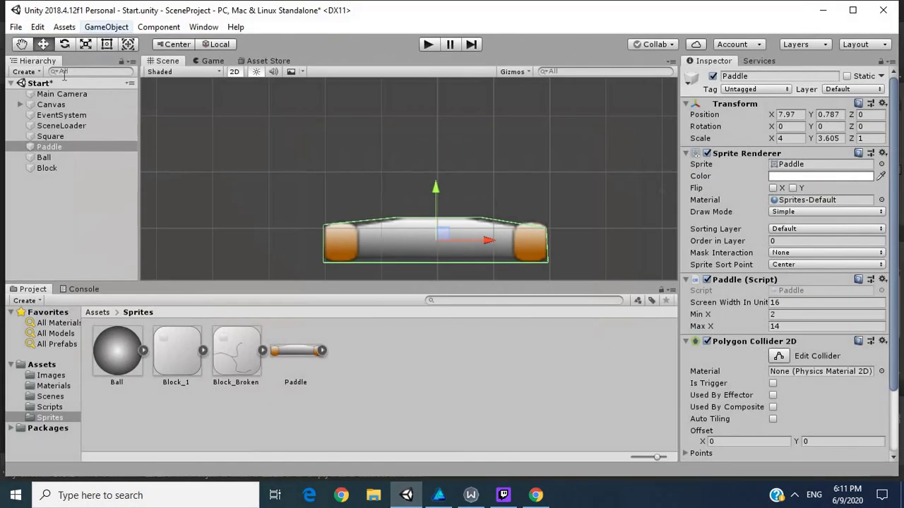
pyautogui.click(206, 62)
pyautogui.click(180, 61)
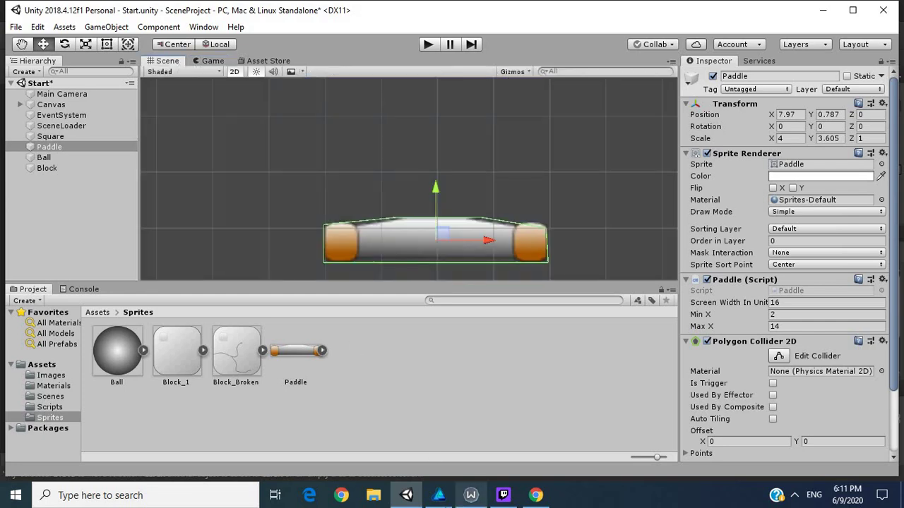
pyautogui.click(439, 495)
pyautogui.click(417, 201)
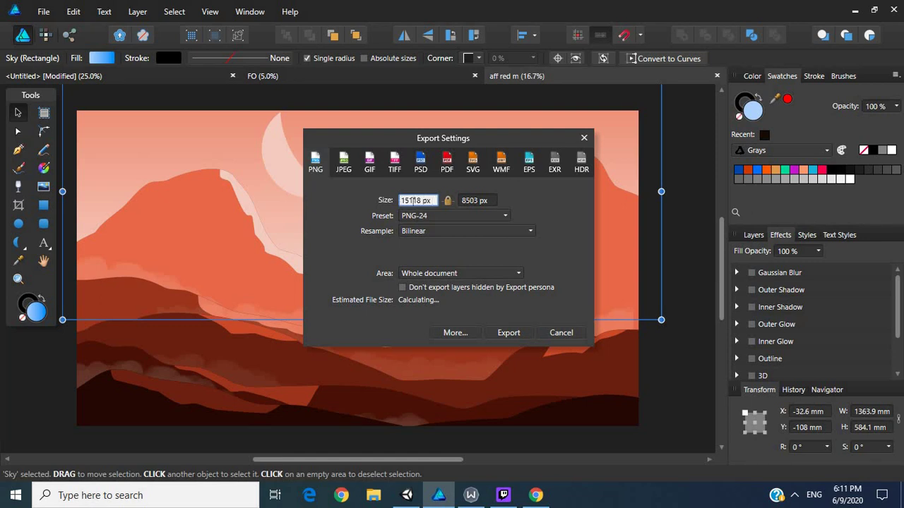
pyautogui.doubleClick(413, 202)
pyautogui.click(414, 202)
pyautogui.doubleClick(415, 201)
pyautogui.click(415, 201)
pyautogui.doubleClick(412, 200)
pyautogui.press('Escape')
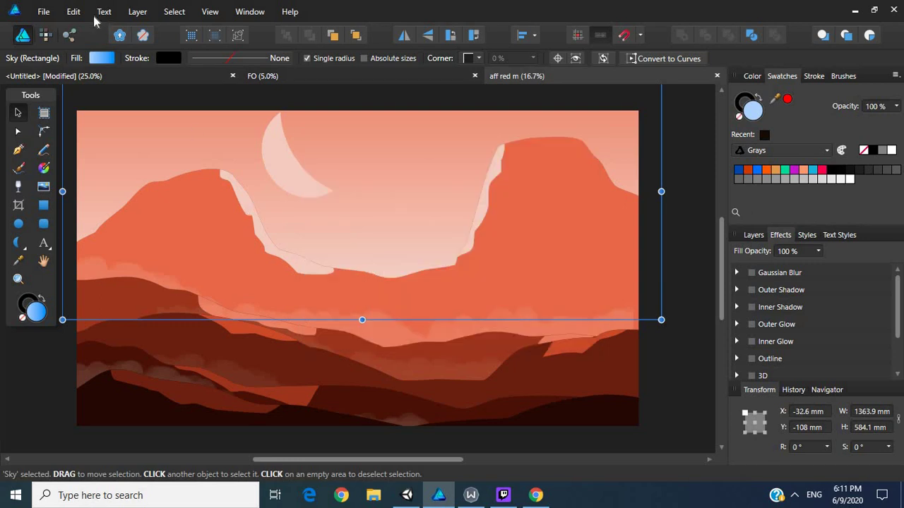
# - Set up a PNG export of the whole red mountain document with a width of 800 px
pyautogui.click(43, 11)
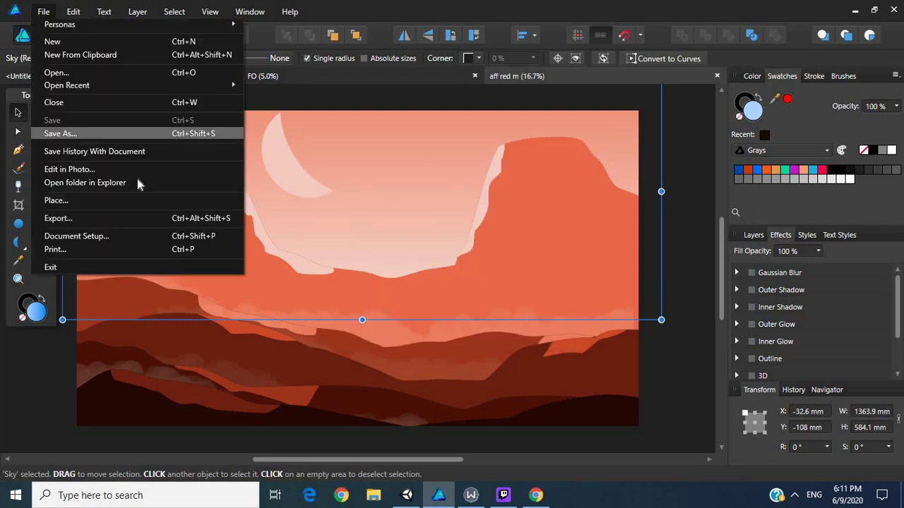
pyautogui.click(143, 220)
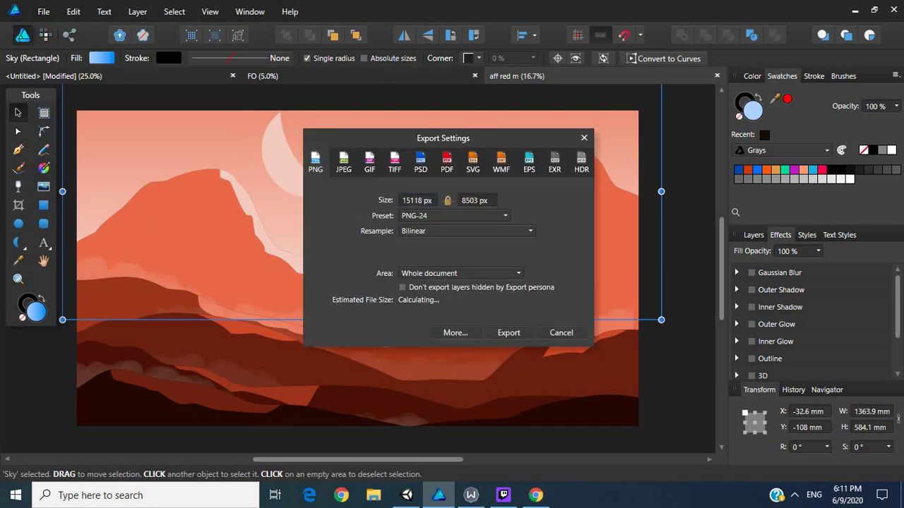
pyautogui.click(415, 200)
pyautogui.write('800')
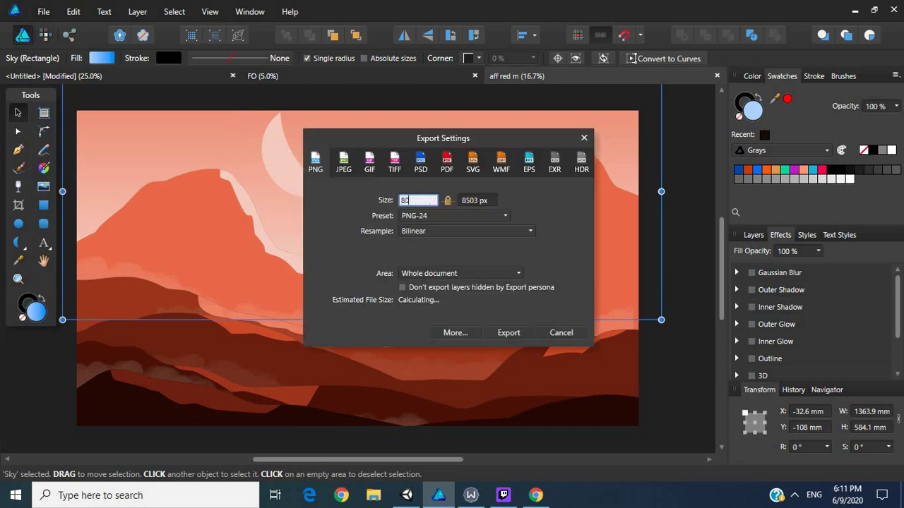
pyautogui.press('Return')
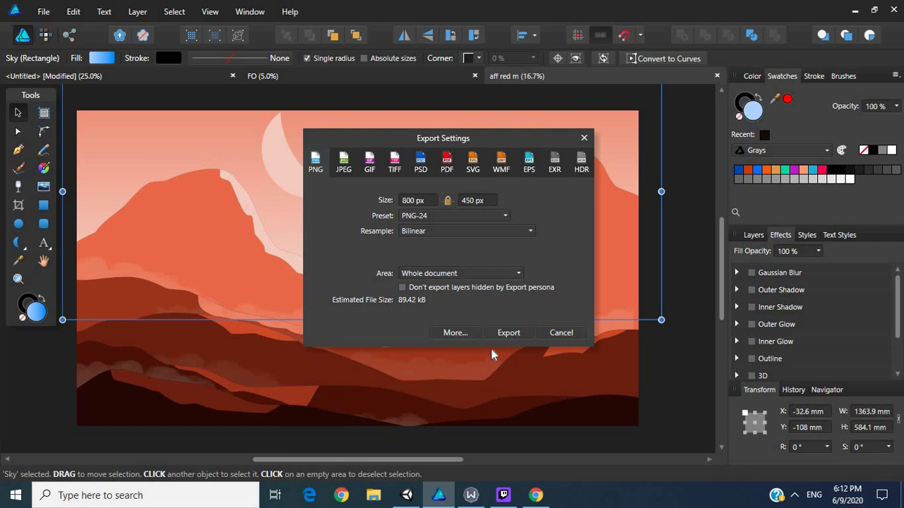
# - Export the PNG as "aff red m" into a new folder named Backgrounds inside the project's Assets folder
pyautogui.click(506, 334)
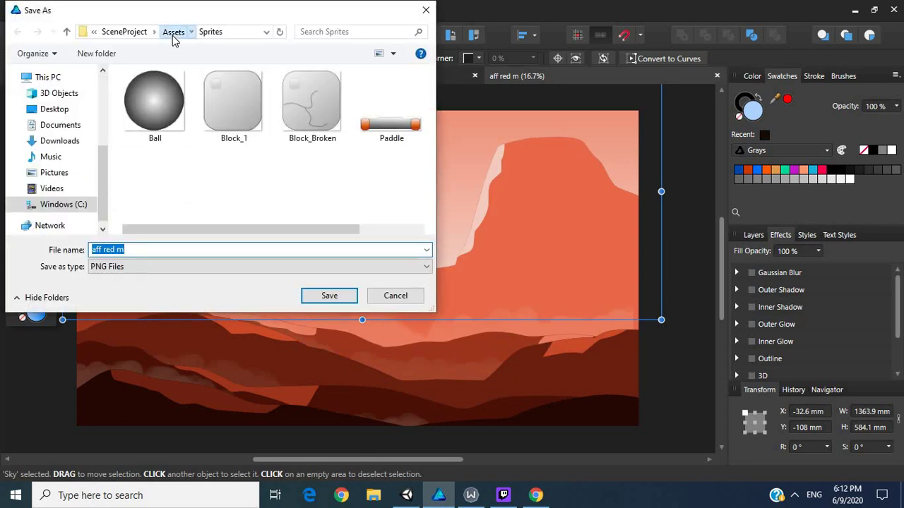
pyautogui.click(172, 34)
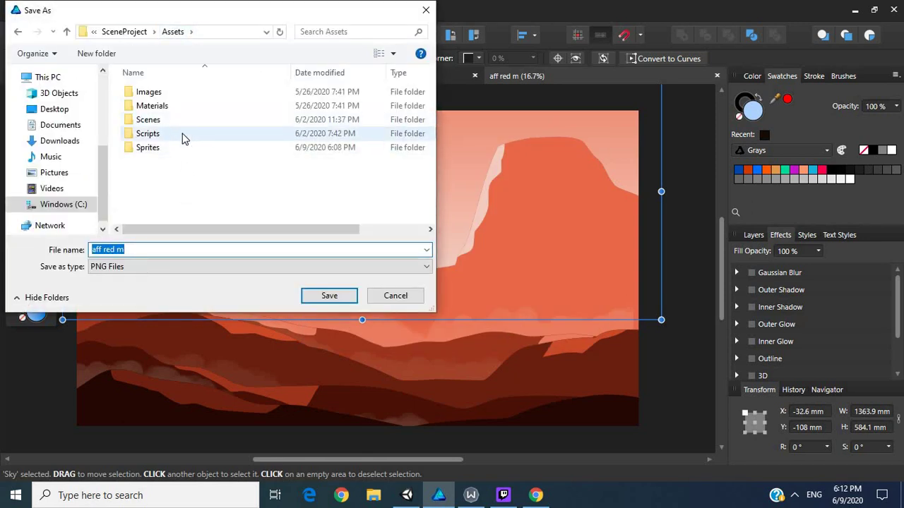
pyautogui.rightClick(175, 175)
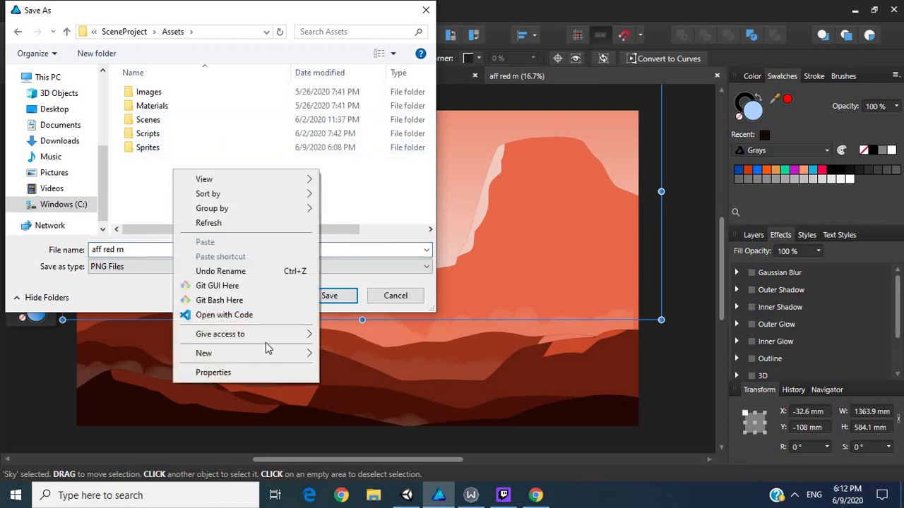
pyautogui.moveTo(266, 353)
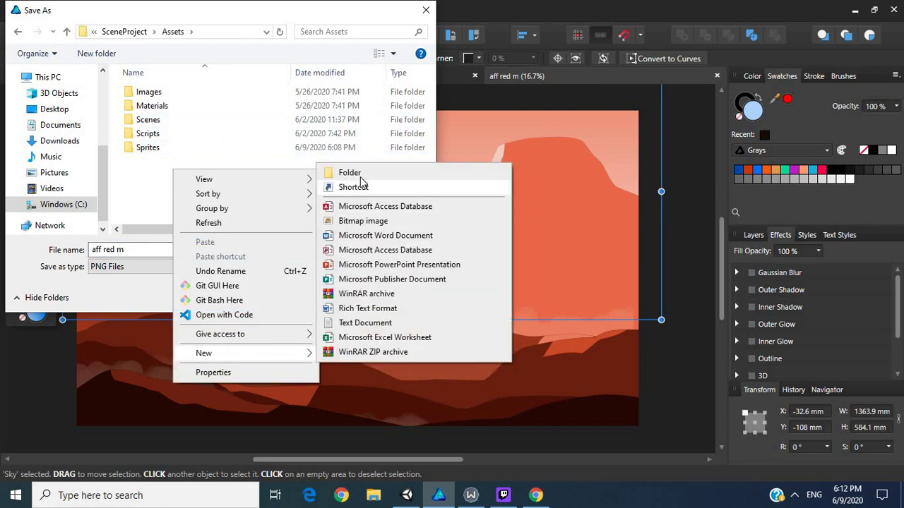
pyautogui.click(339, 174)
pyautogui.write('B')
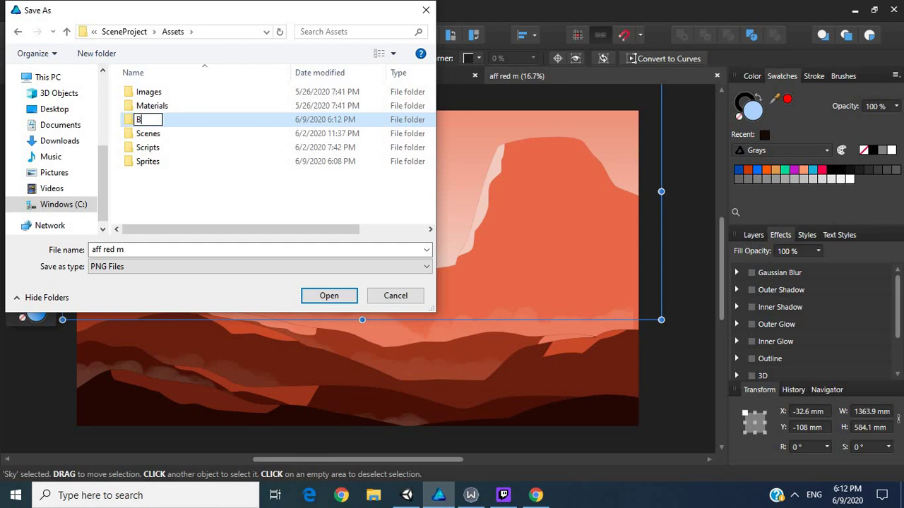
pyautogui.write('ackgrounds')
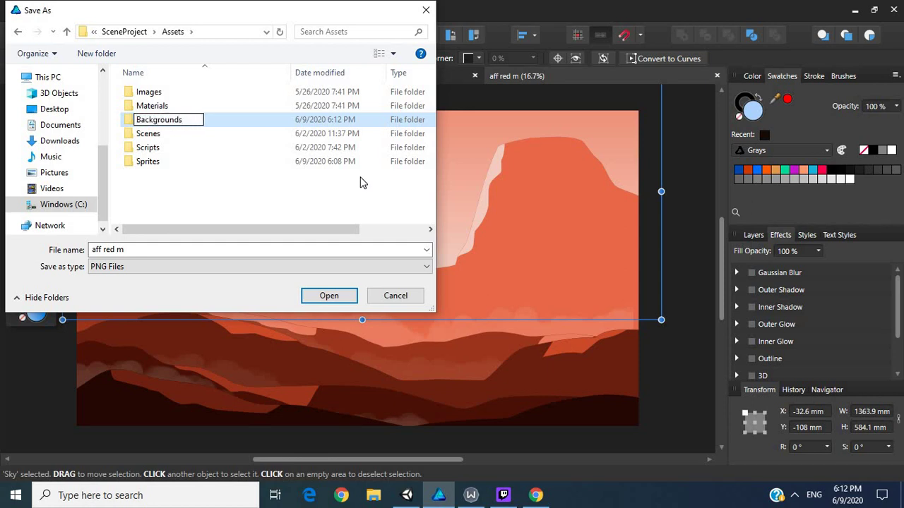
pyautogui.press('Return')
pyautogui.press('Return')
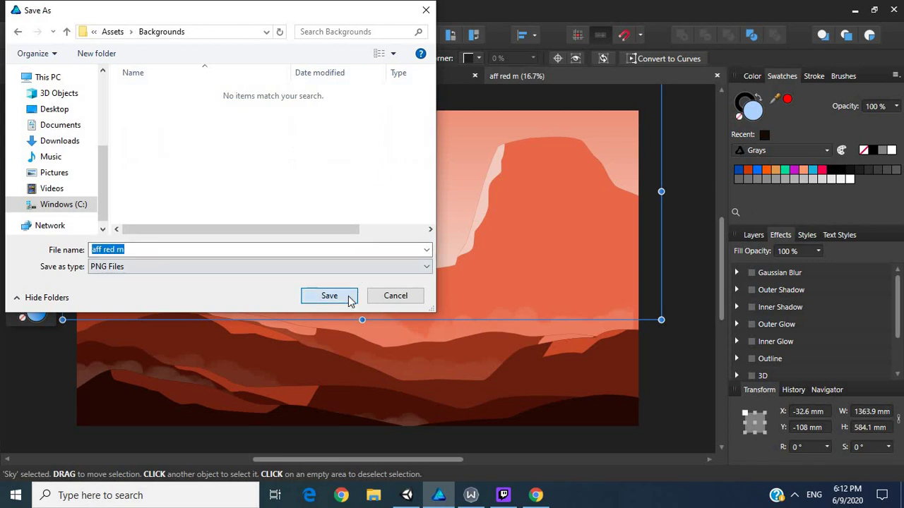
pyautogui.click(329, 295)
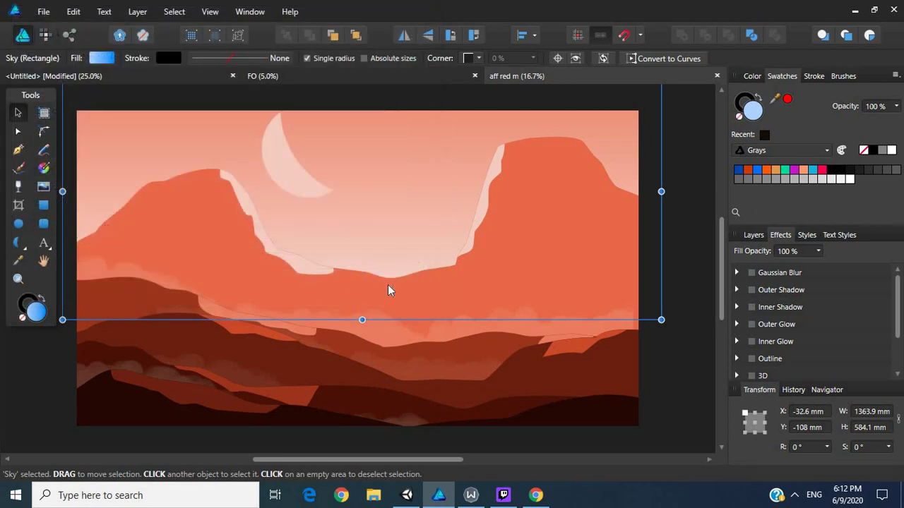
# - Switch to Unity and place the aff red m image from the Backgrounds folder in the scene within the Main Camera's frame
pyautogui.click(406, 494)
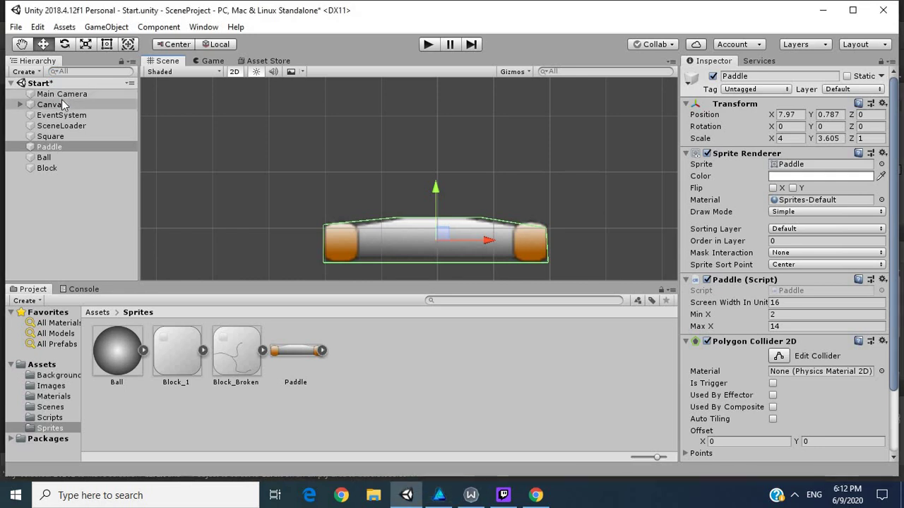
pyautogui.click(62, 100)
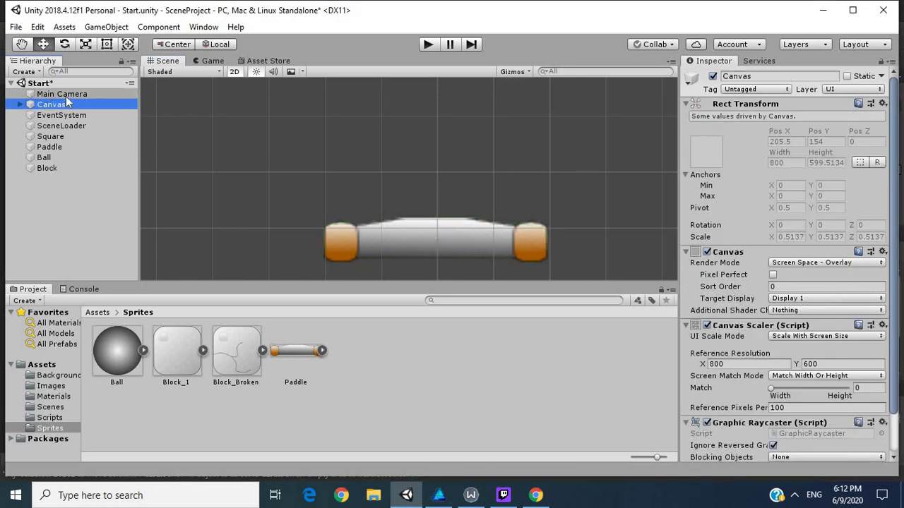
pyautogui.doubleClick(65, 96)
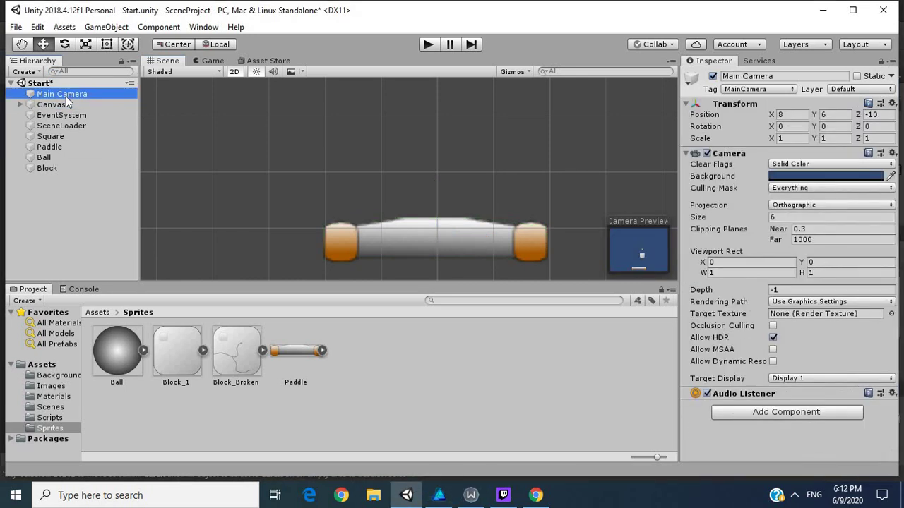
pyautogui.click(73, 377)
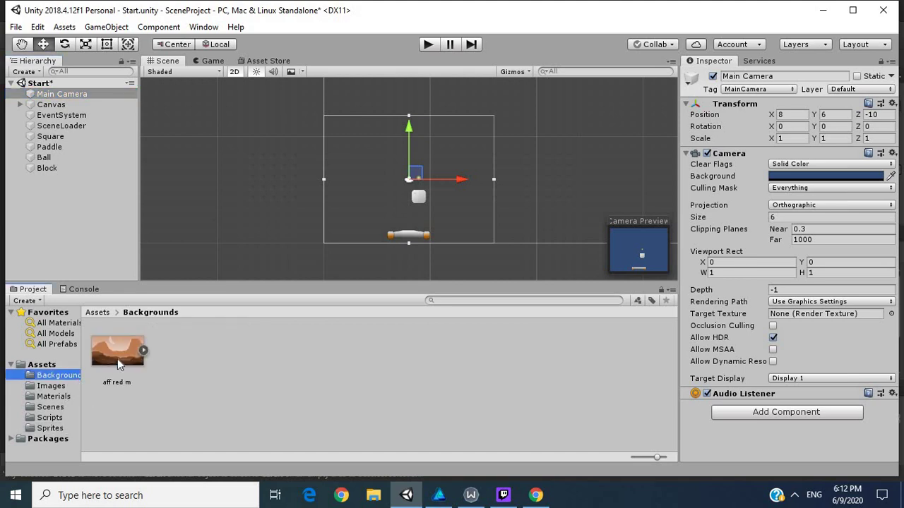
pyautogui.moveTo(117, 358); pyautogui.dragTo(374, 189)
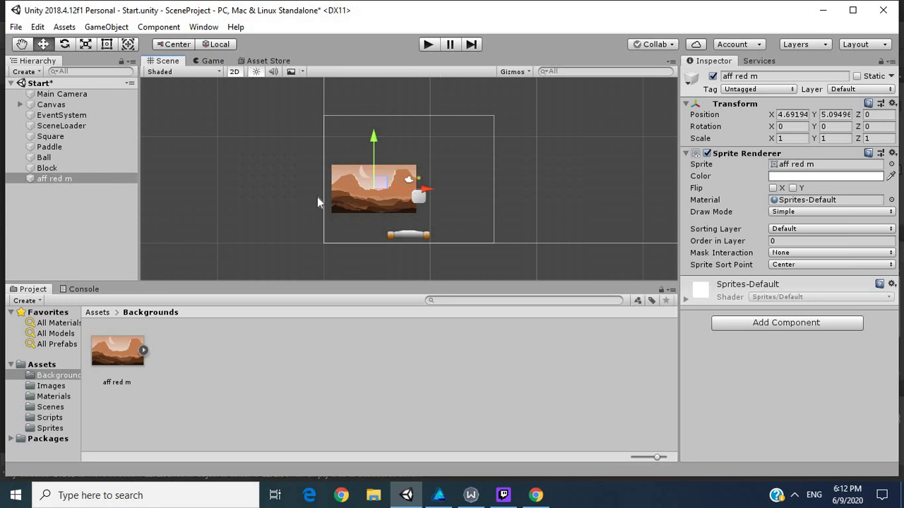
# - Scale the aff red m background to about 2.56 by 2.71 and position it at X 8.25, Y 6 to cover the camera frame
pyautogui.press('t')
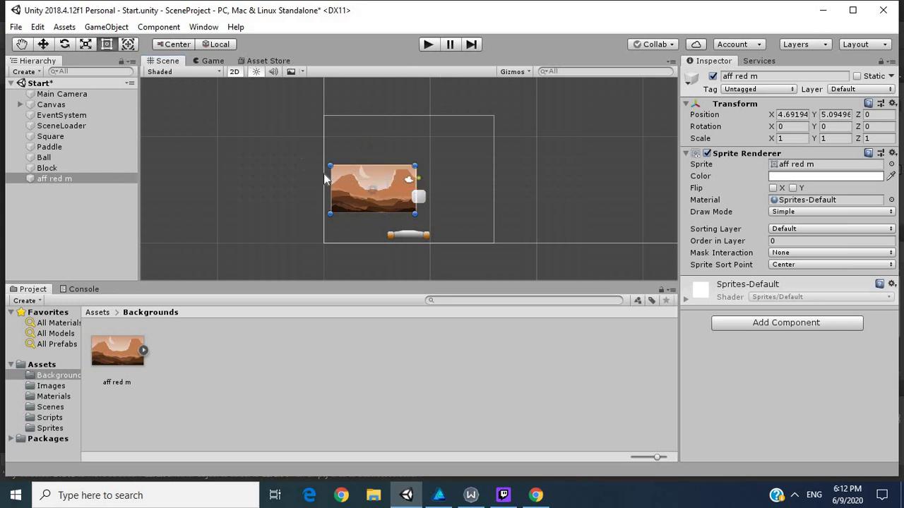
pyautogui.moveTo(332, 166); pyautogui.dragTo(322, 115)
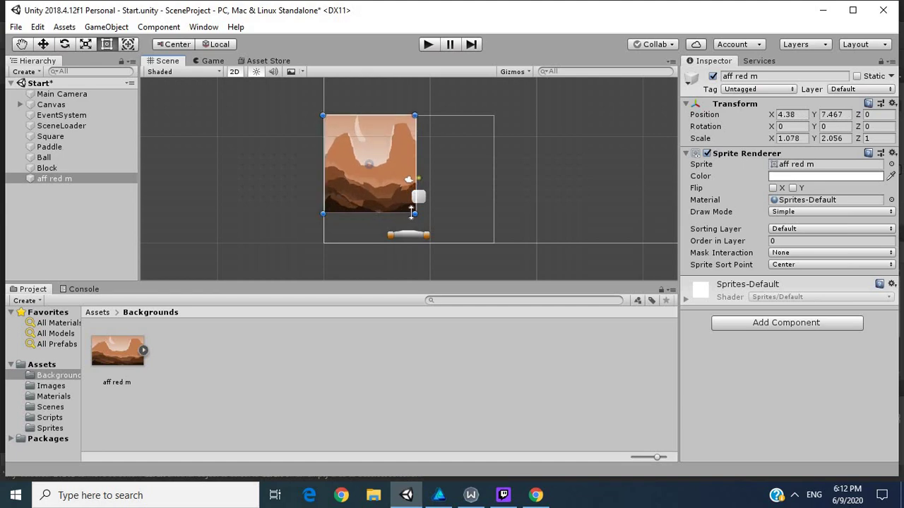
pyautogui.moveTo(414, 213); pyautogui.dragTo(541, 244)
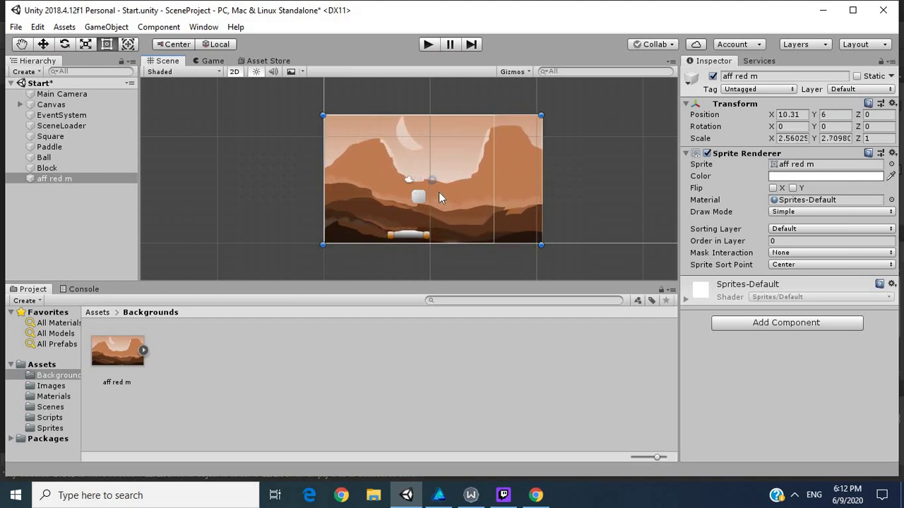
pyautogui.moveTo(439, 192); pyautogui.dragTo(420, 193)
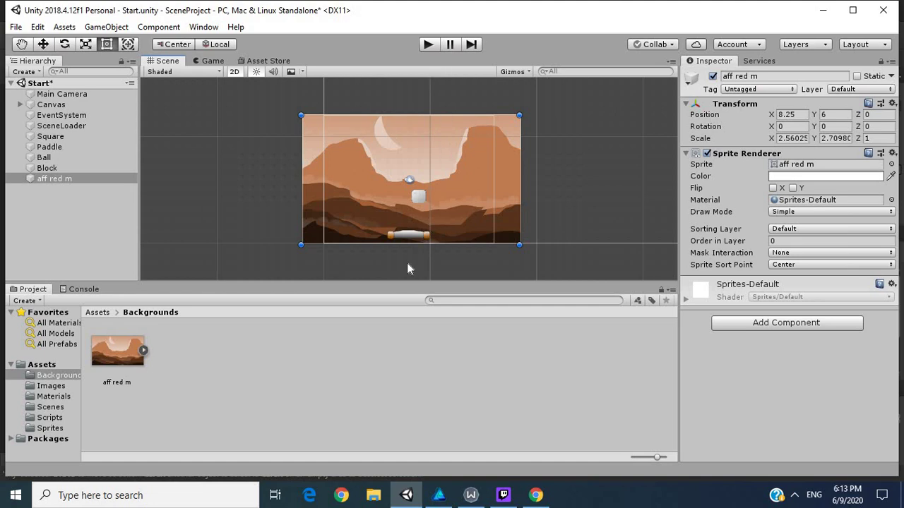
# - Lower the Paddle to Y 0.41 at the bottom of the background, and run the scene briefly to test it
pyautogui.click(72, 146)
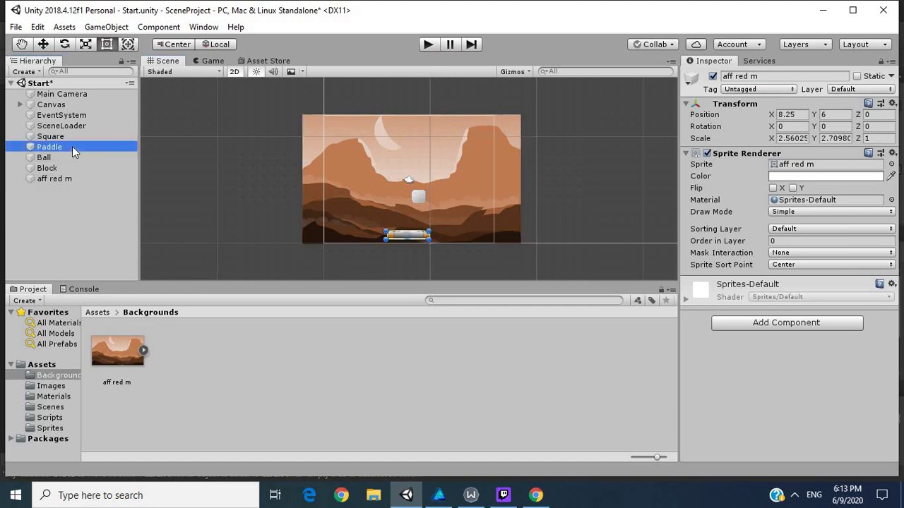
pyautogui.click(43, 43)
pyautogui.moveTo(423, 223); pyautogui.dragTo(422, 235)
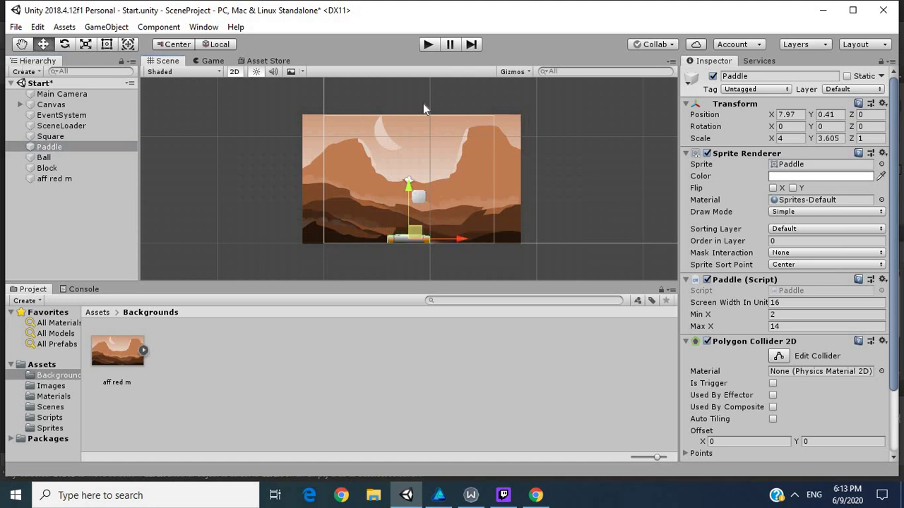
pyautogui.click(427, 46)
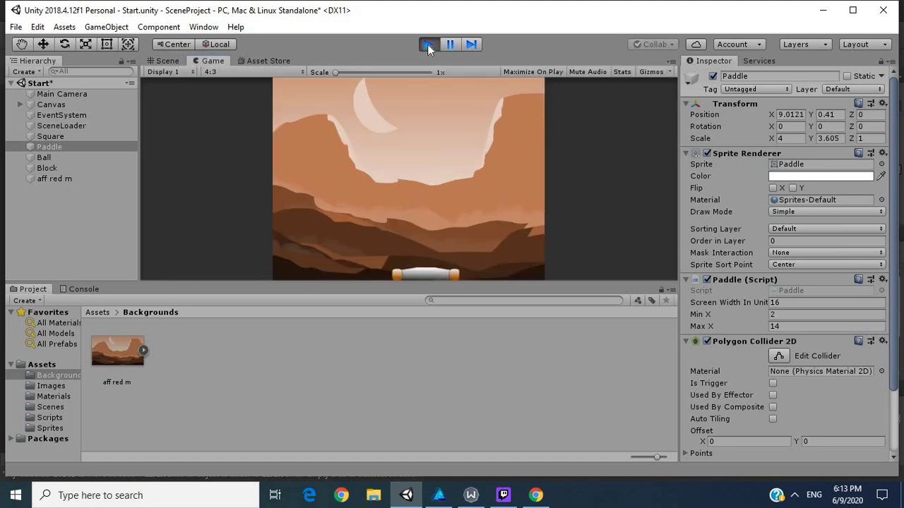
pyautogui.click(427, 45)
# - Set the Ball's Order in Layer to 1 so it renders in front of the background
pyautogui.click(82, 158)
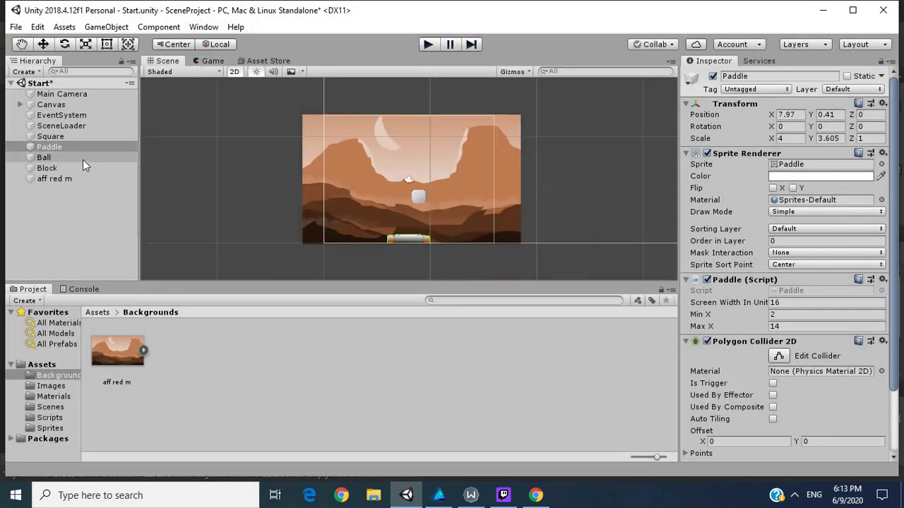
pyautogui.click(781, 240)
pyautogui.write('1')
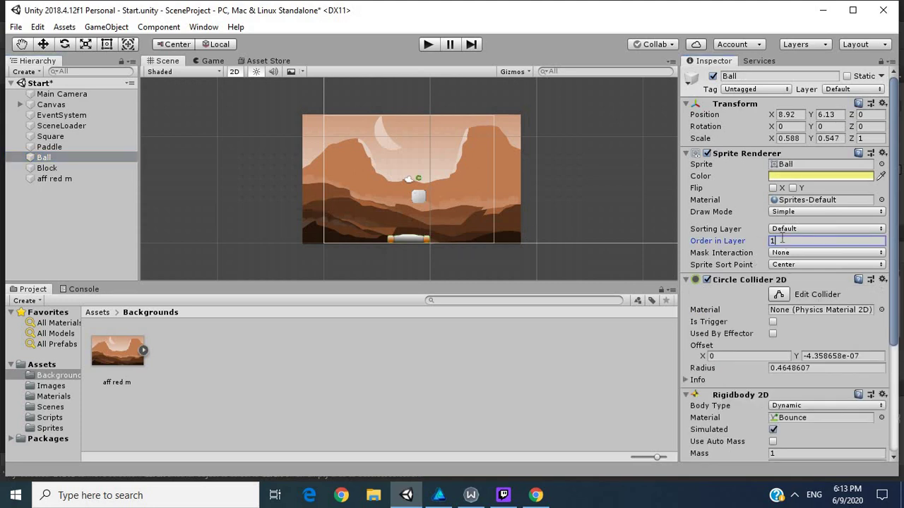
# - Move the Paddle horizontally to X 8.91, directly beneath the block and ball
pyautogui.click(93, 146)
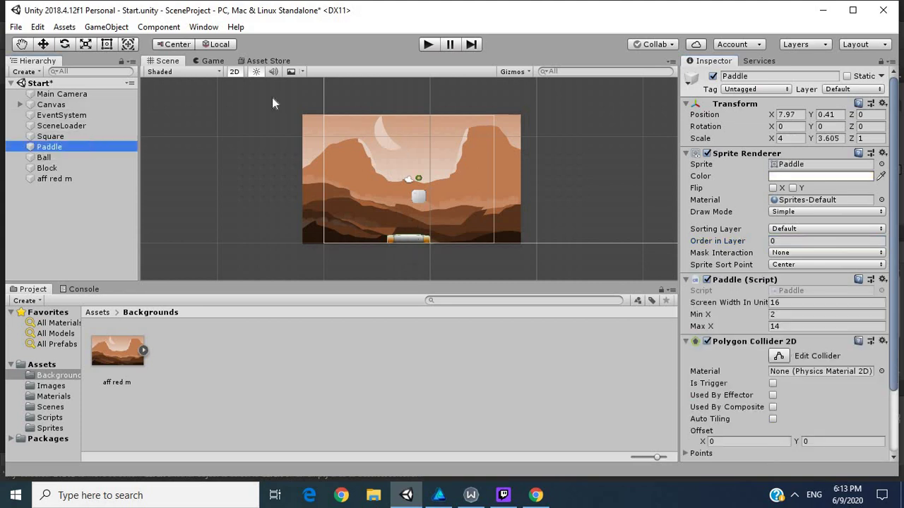
pyautogui.click(43, 44)
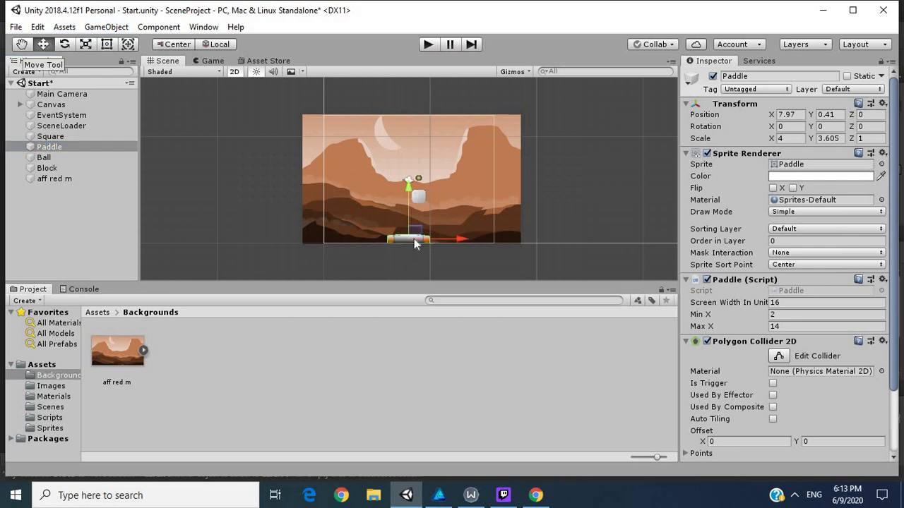
pyautogui.moveTo(415, 243); pyautogui.dragTo(426, 243)
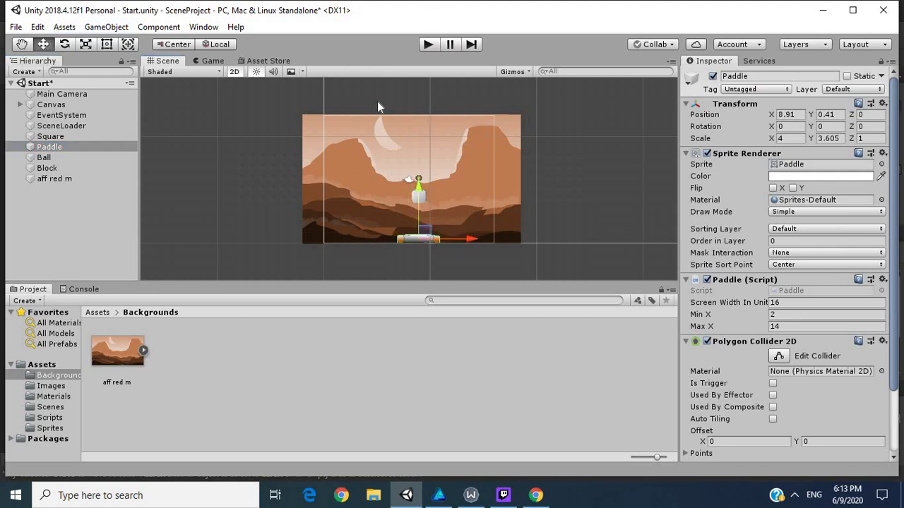
# - Change the Block's sprite color to light blue, hex 7397FF
pyautogui.click(72, 169)
pyautogui.click(790, 176)
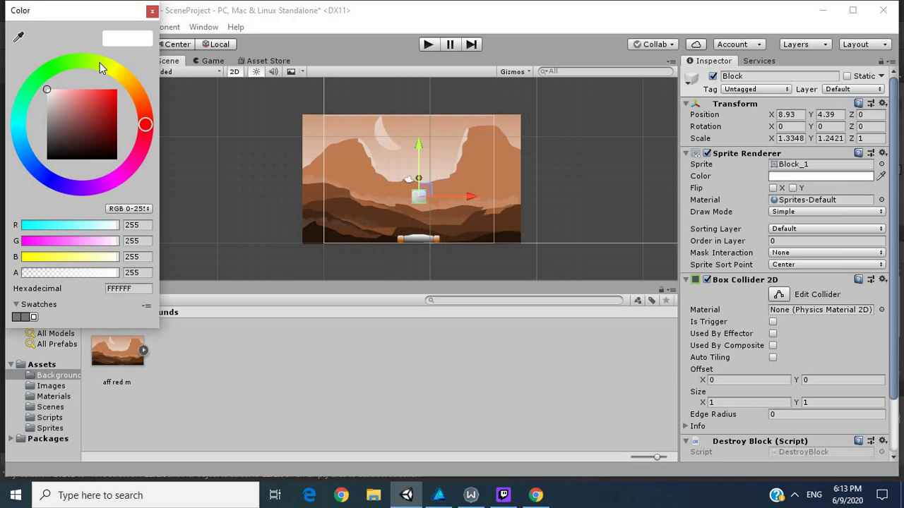
pyautogui.moveTo(47, 185); pyautogui.dragTo(37, 169)
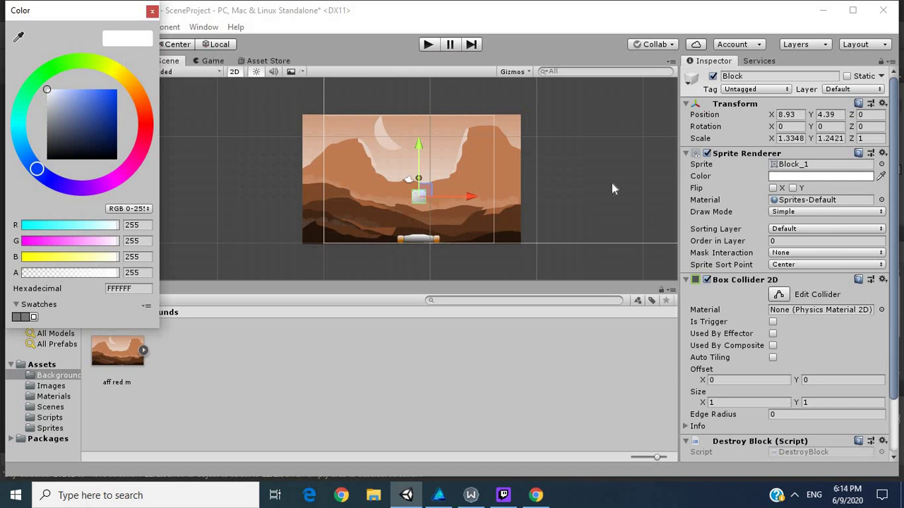
pyautogui.moveTo(109, 99); pyautogui.dragTo(85, 90)
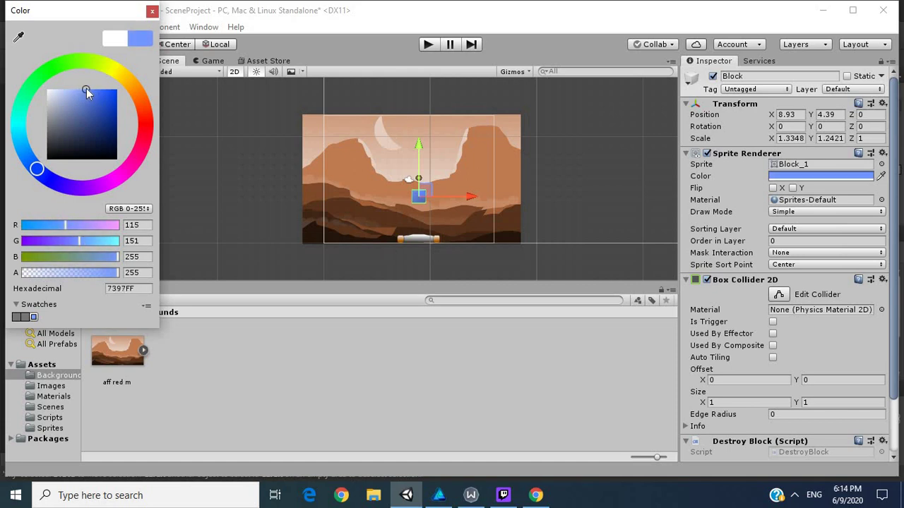
pyautogui.click(152, 11)
# - Run the scene to test the ball, moved paddle and recolored block against the background
pyautogui.click(429, 43)
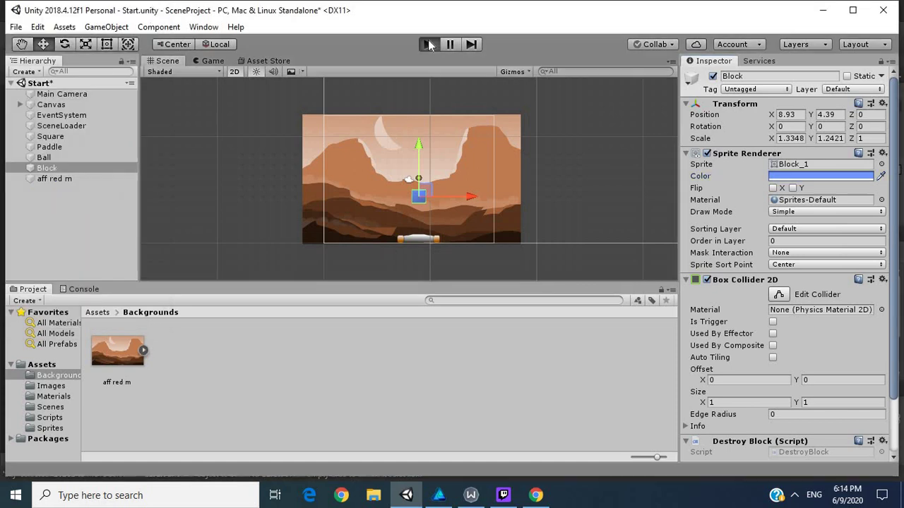